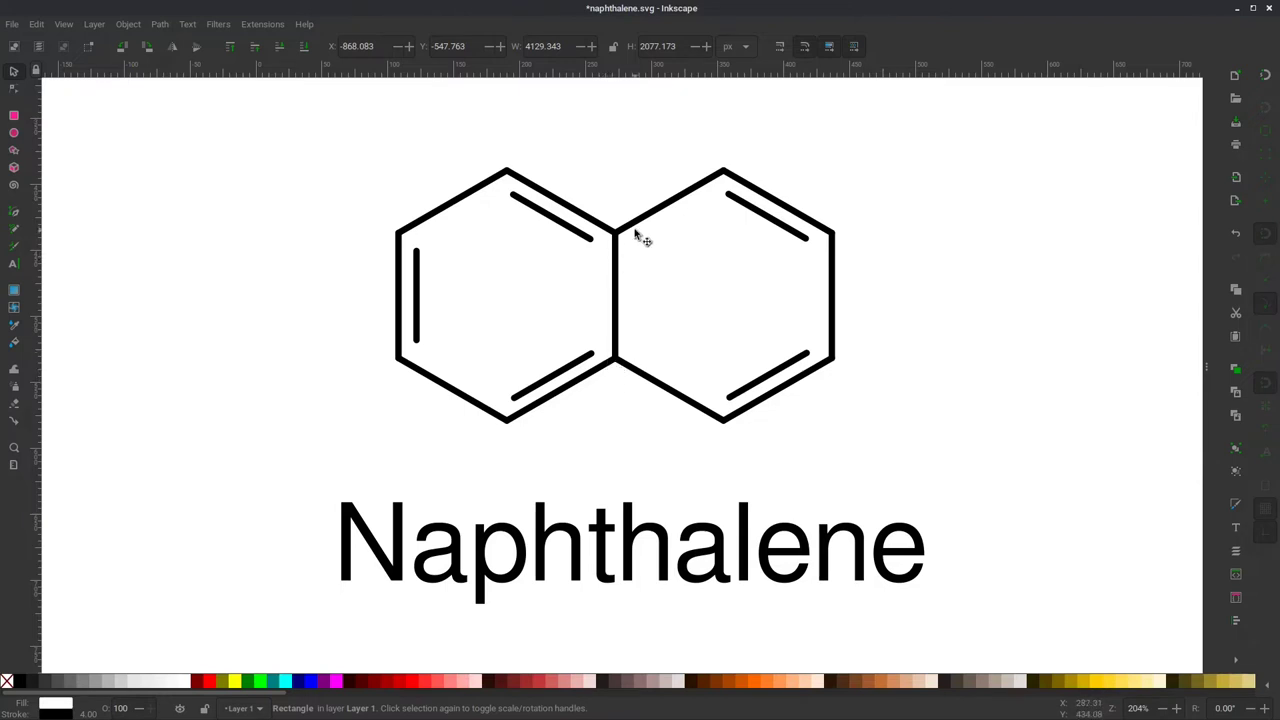
Step: Pan the Inkscape canvas past the carbon-labelled drawing to centre the fully labelled naphthalene
mouse_move(1063, 480)
mouse_down()
mouse_move(660, 474)
mouse_move(380, 491)
mouse_up()
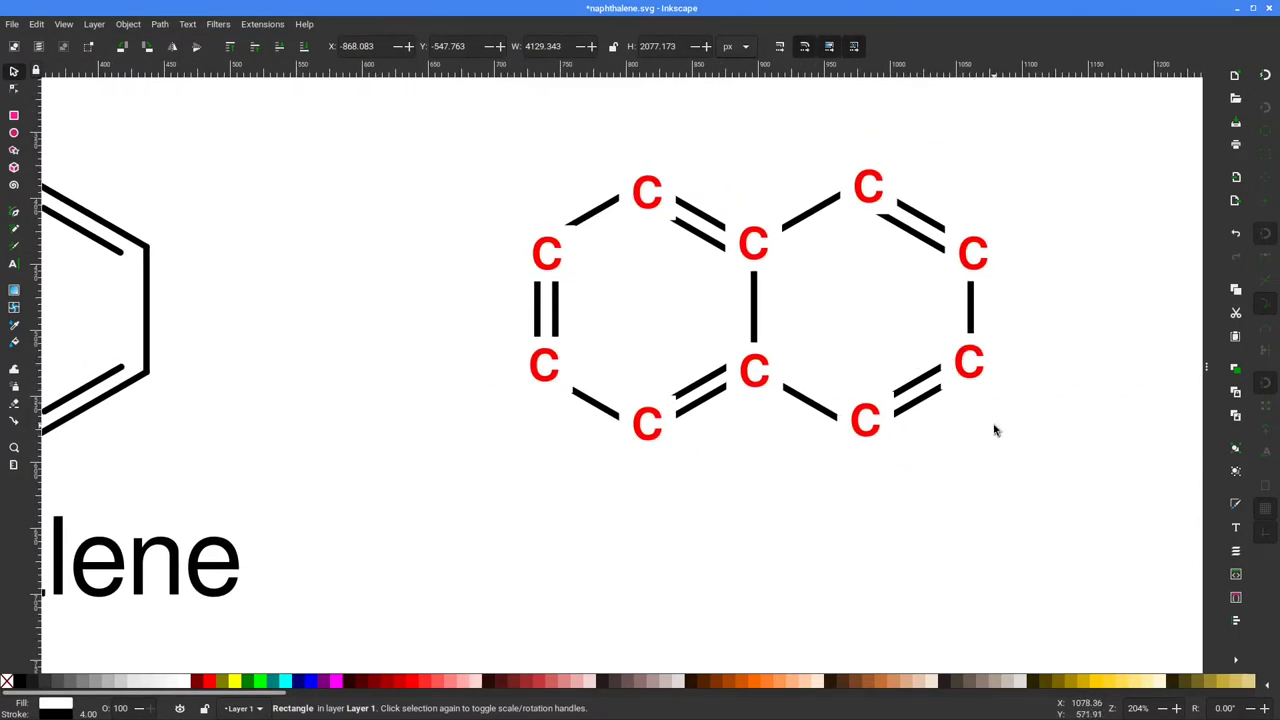
drag(993, 431, 817, 462)
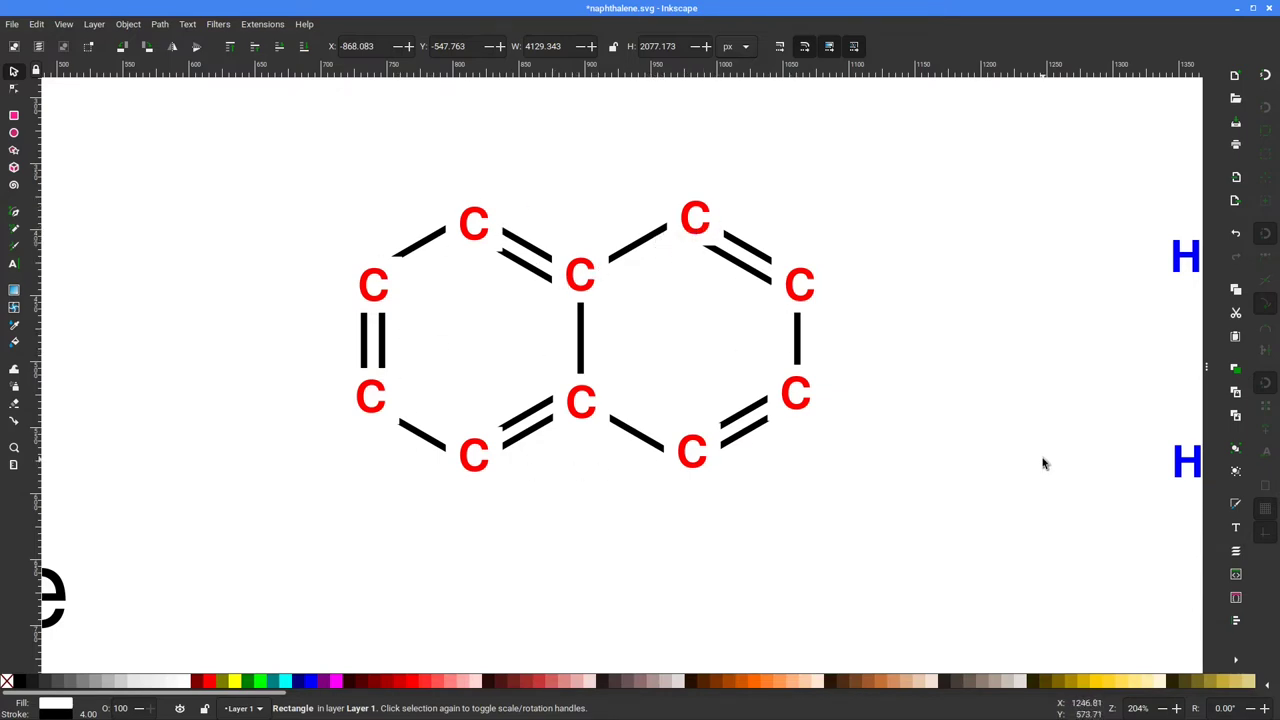
drag(1045, 461, 168, 466)
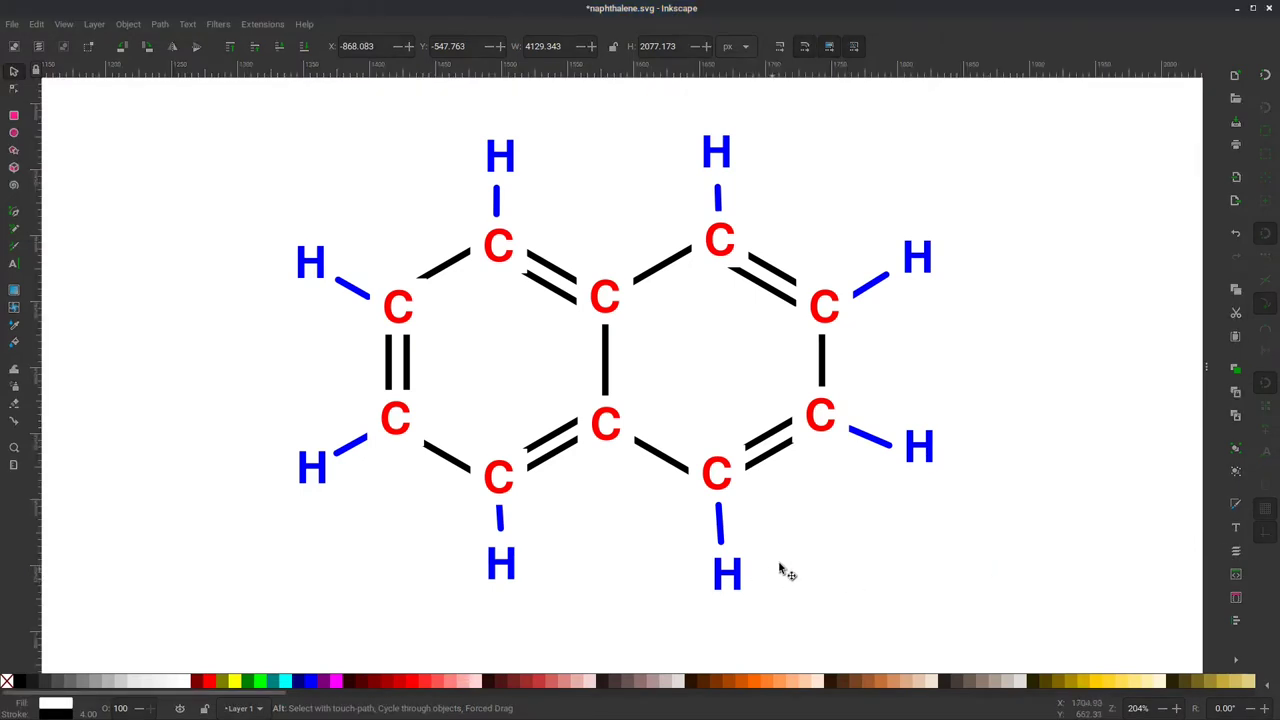
Step: Switch to Chrome, hide the bookmarks bar, and log in to WebMO with the saved credentials
mouse_move(612, 716)
click(270, 703)
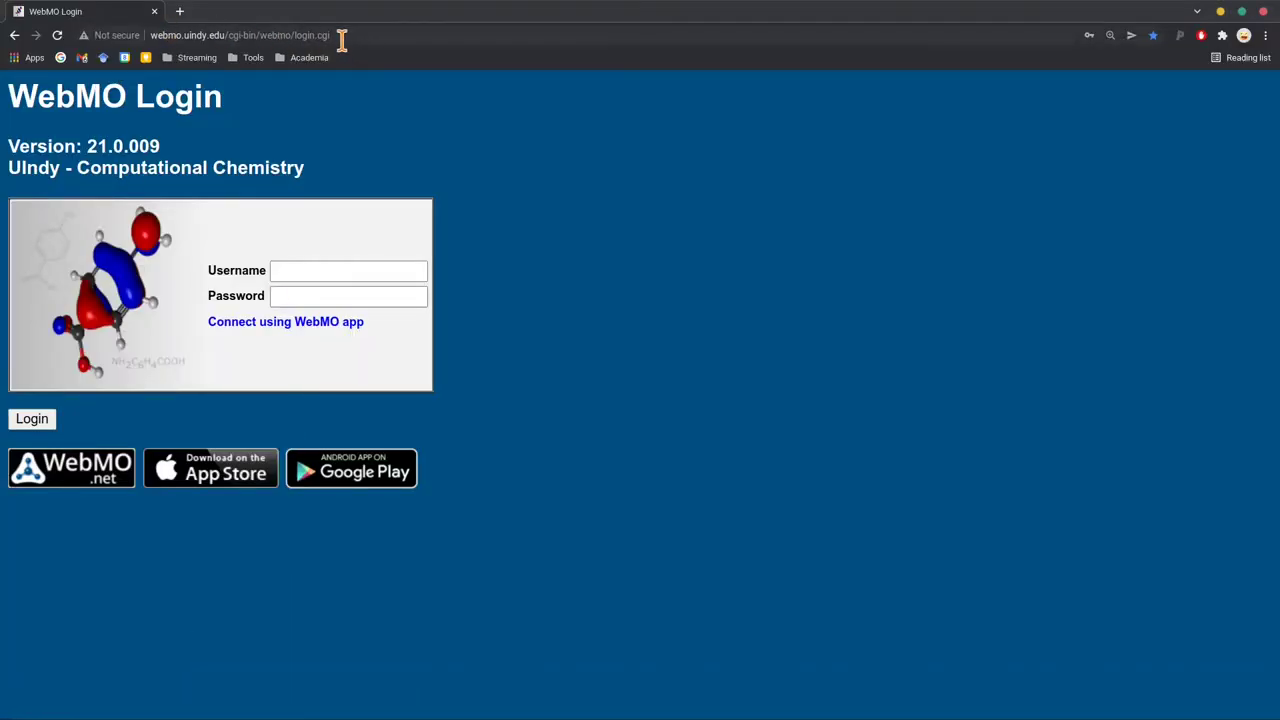
key(ctrl+shift+b)
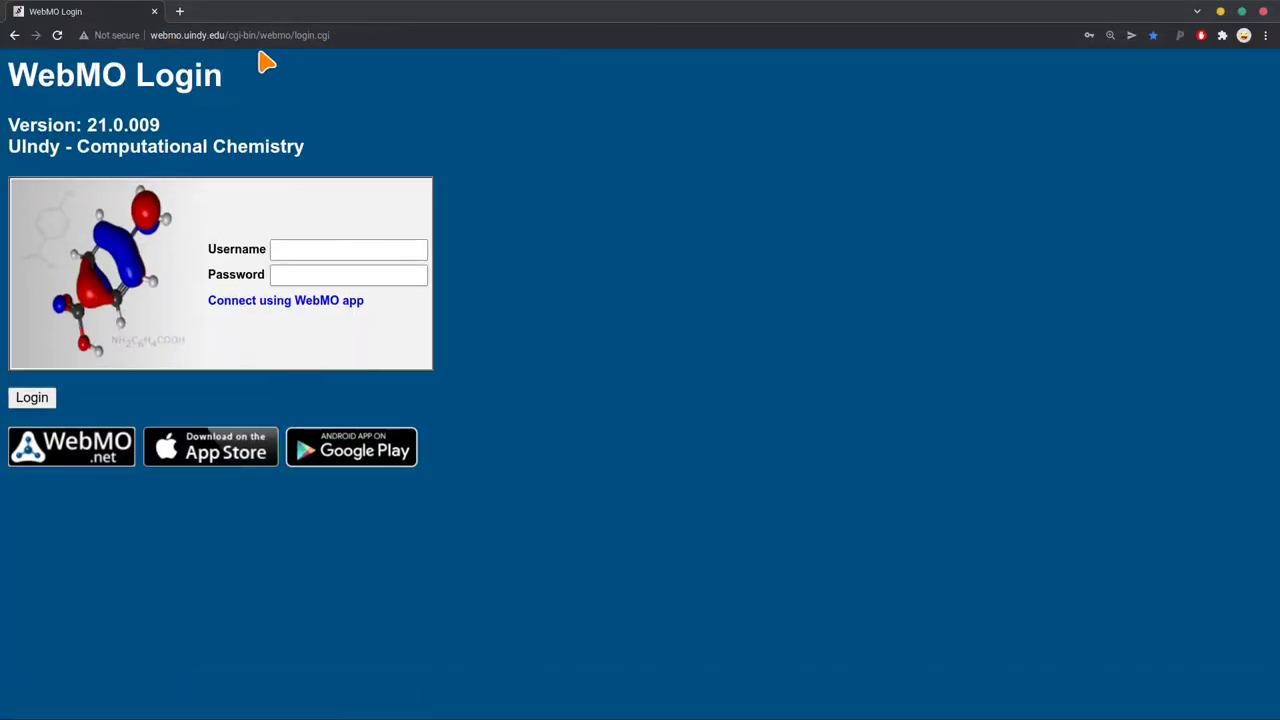
click(354, 249)
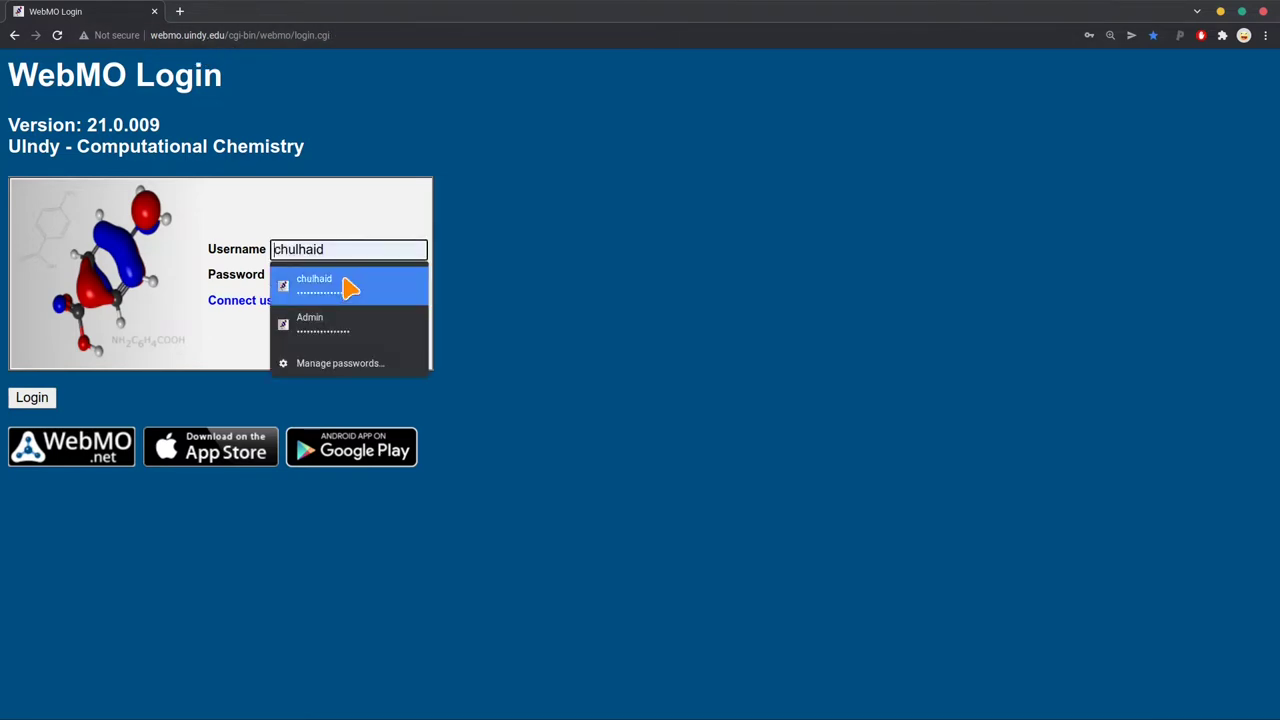
click(348, 288)
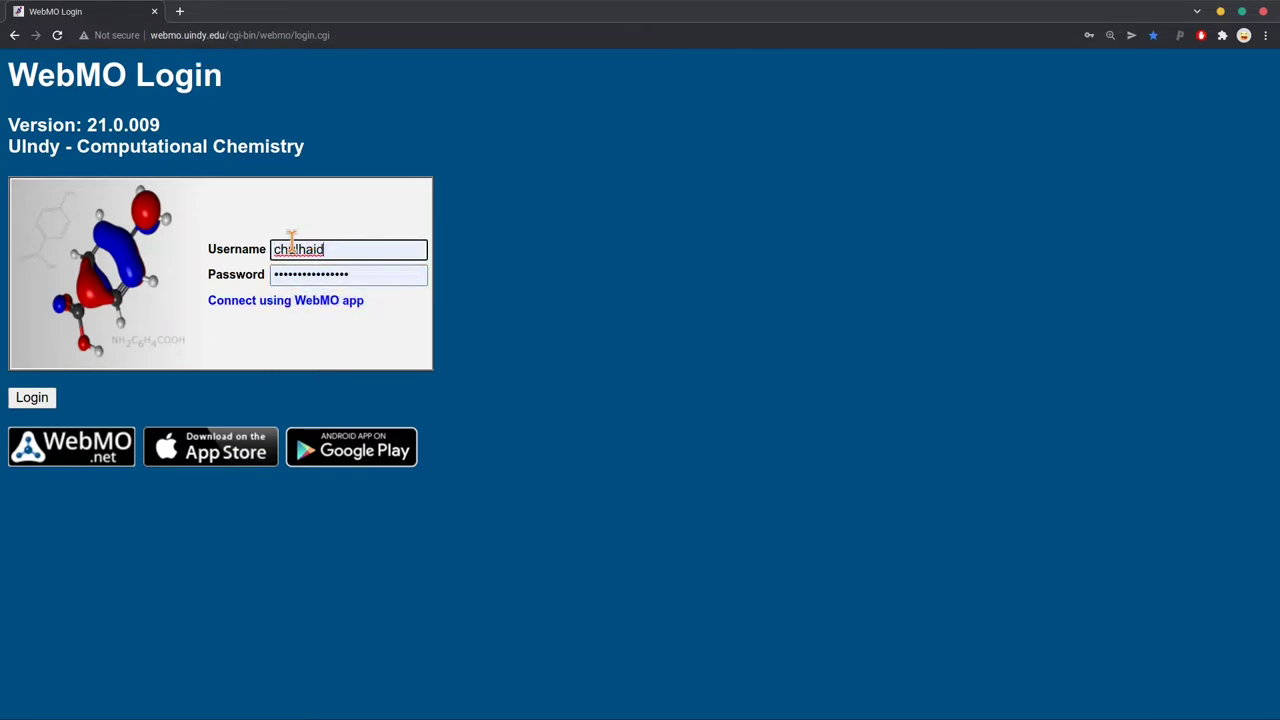
click(31, 397)
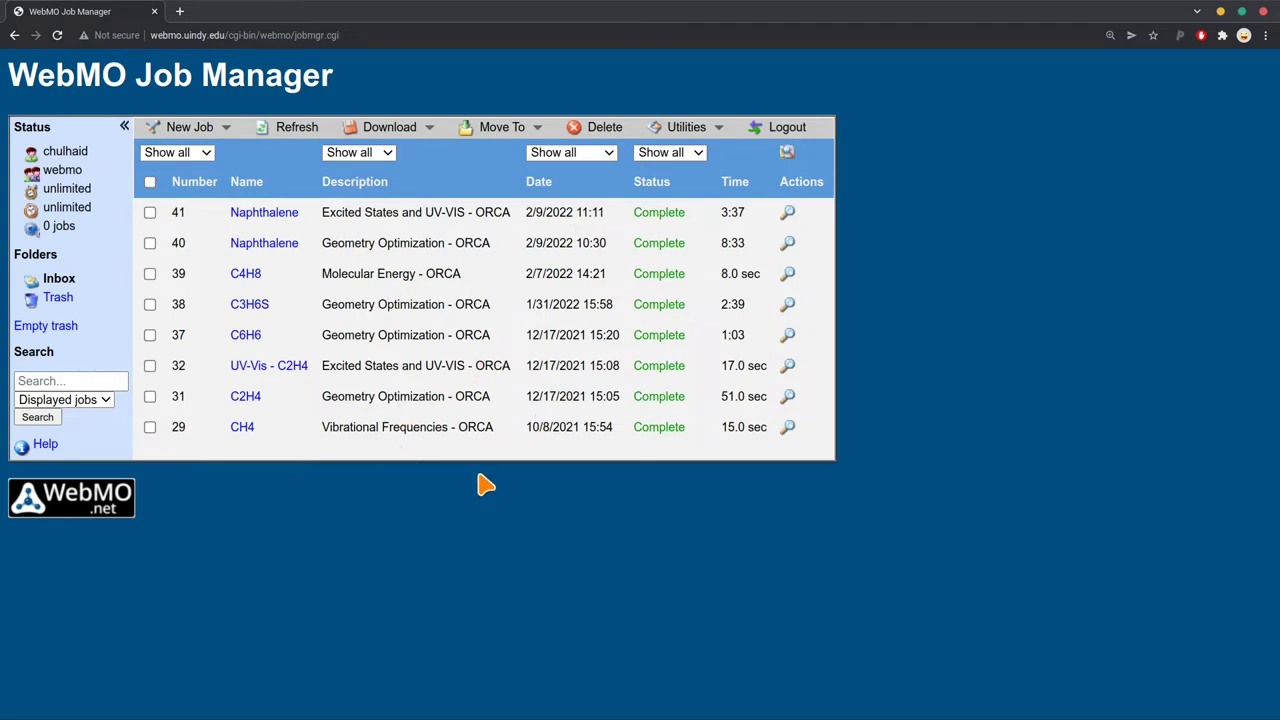
Step: Choose New Job > Create New Job to get an empty Build Molecule canvas
click(222, 140)
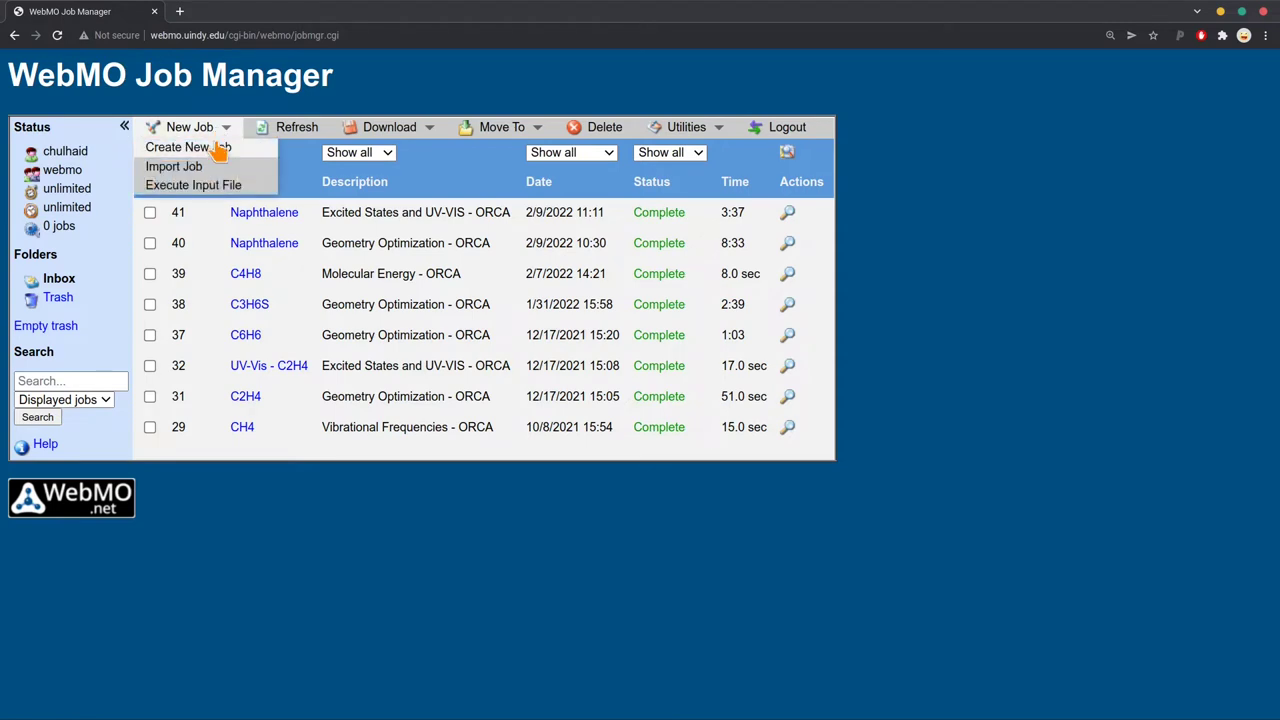
click(225, 138)
click(225, 138)
click(205, 148)
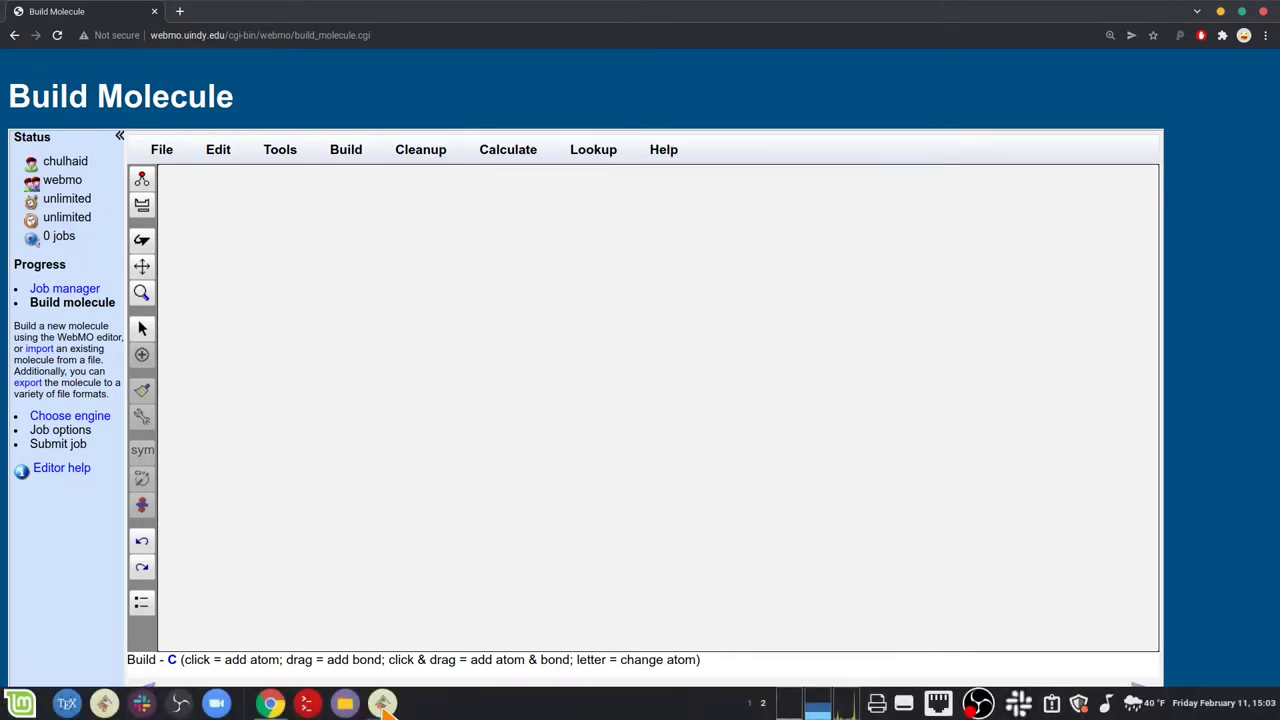
Step: Switch to Inkscape and pan to the carbon-only naphthalene reference drawing
click(382, 703)
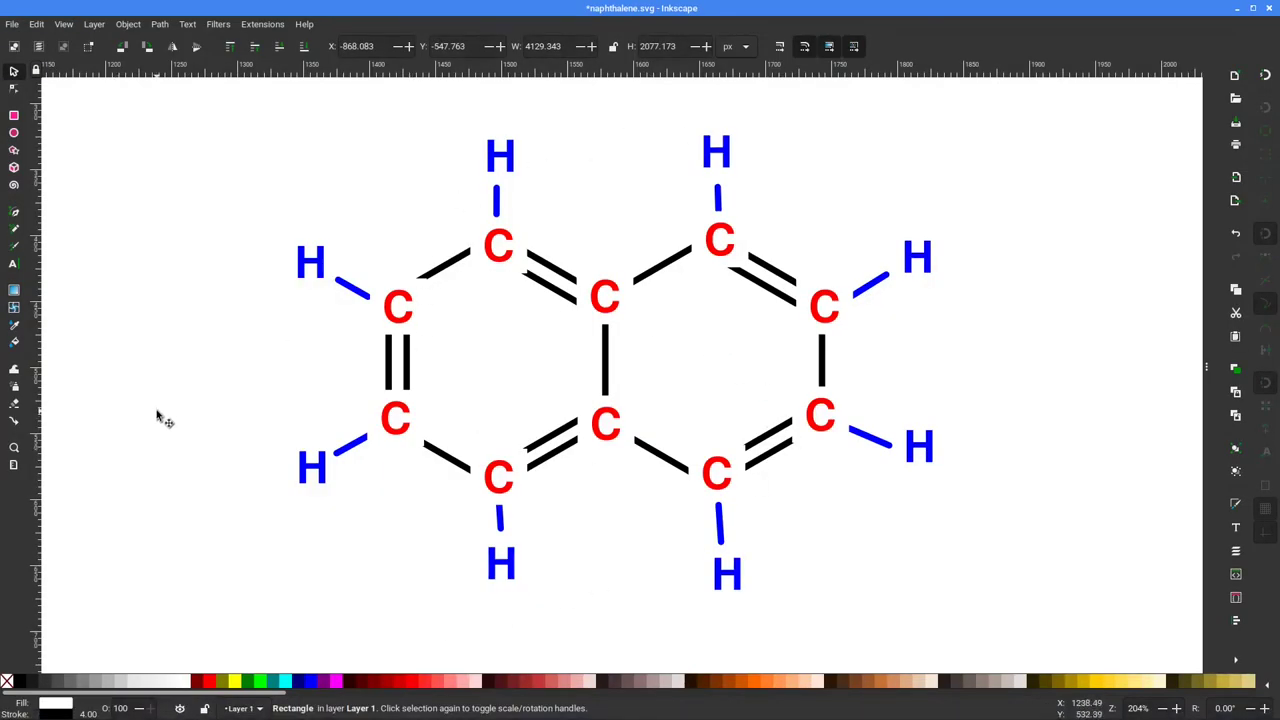
scroll(289, 400, left, 6)
drag(268, 370, 550, 410)
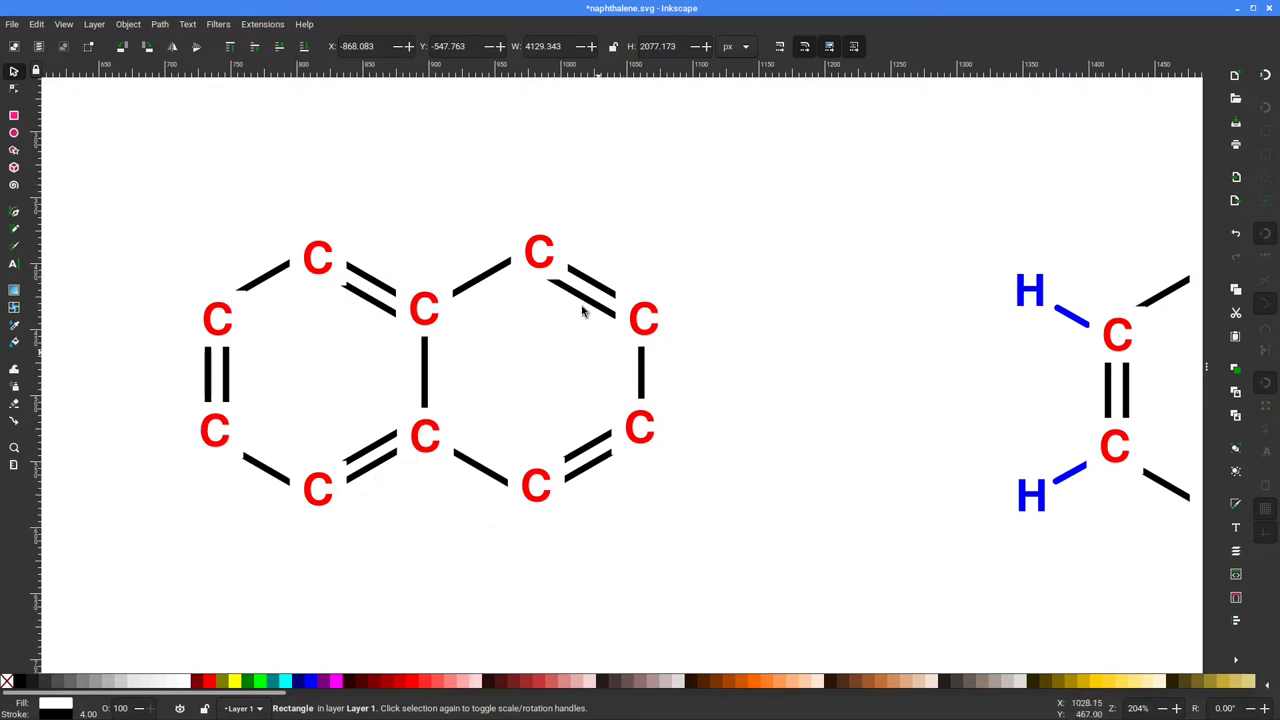
Step: Back in WebMO's builder, pick carbon from the periodic table as the element to place
mouse_move(270, 703)
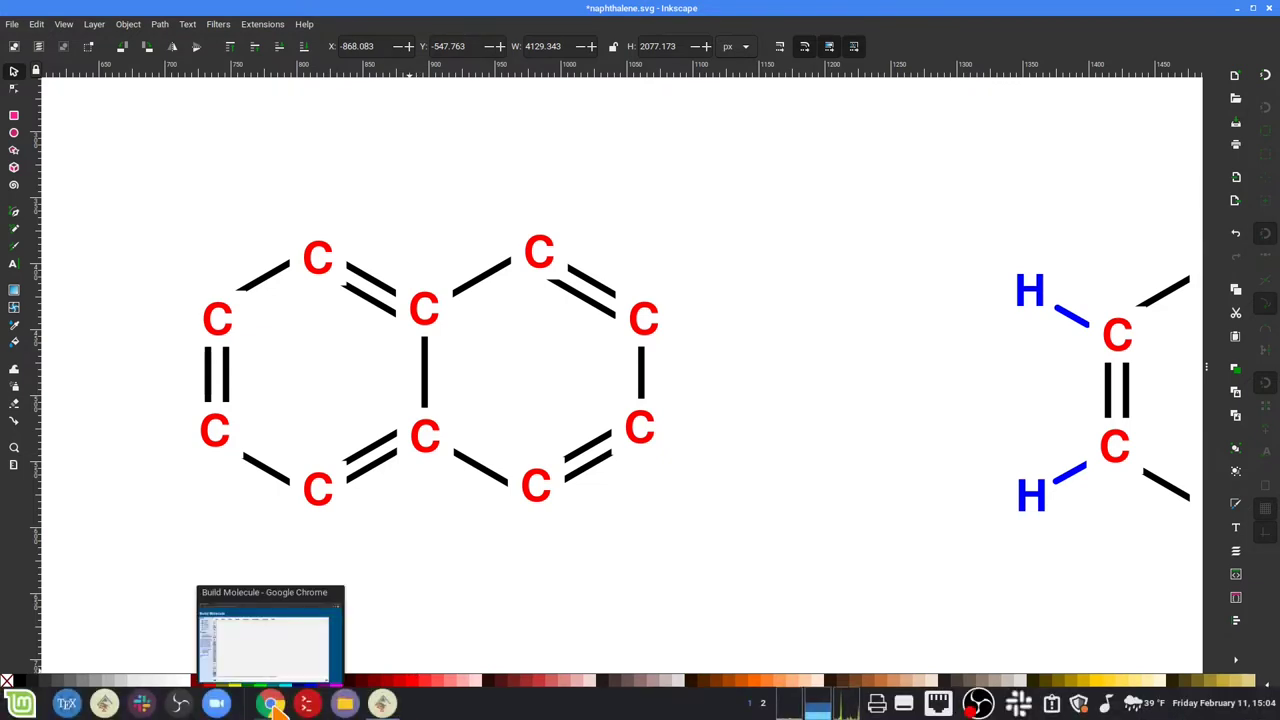
click(338, 648)
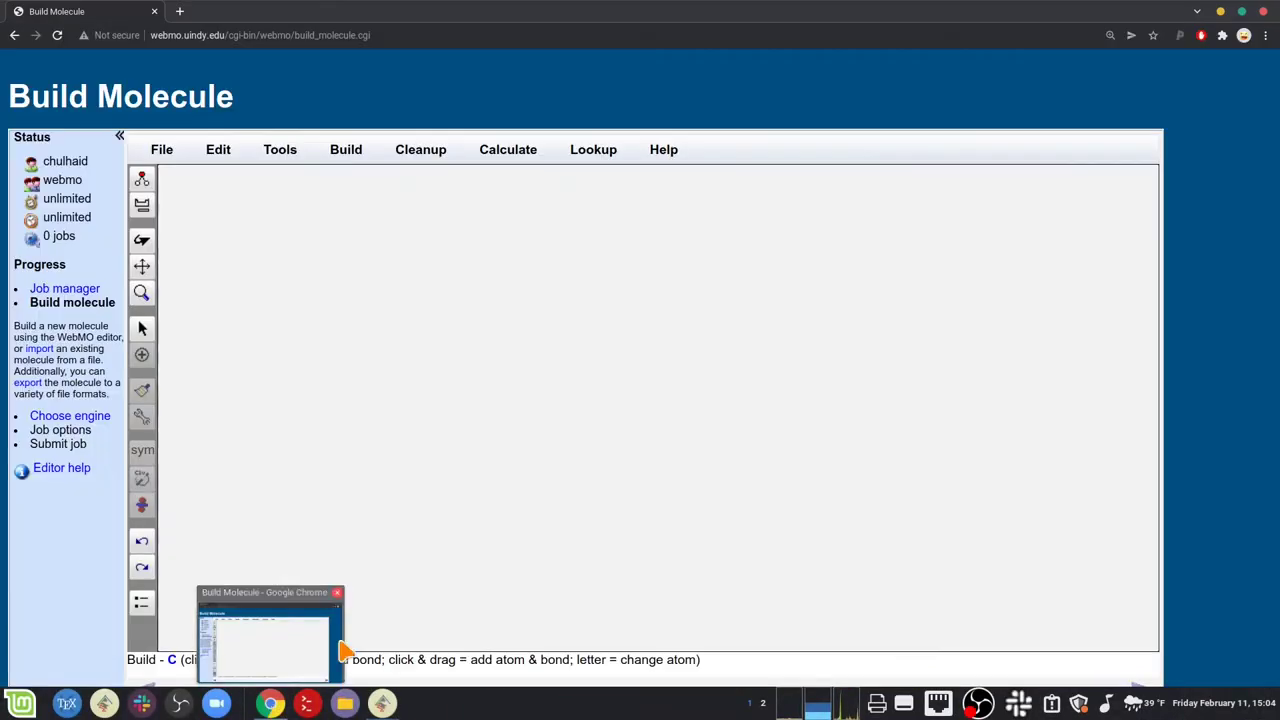
click(141, 205)
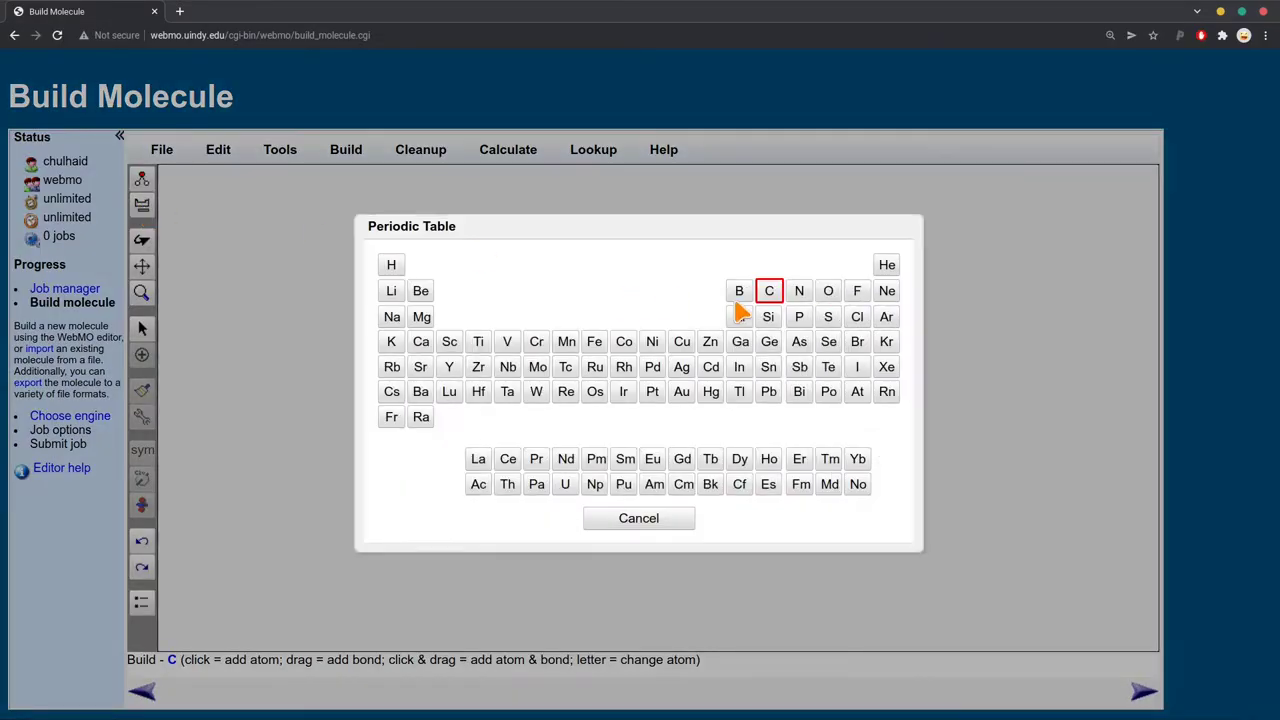
click(769, 292)
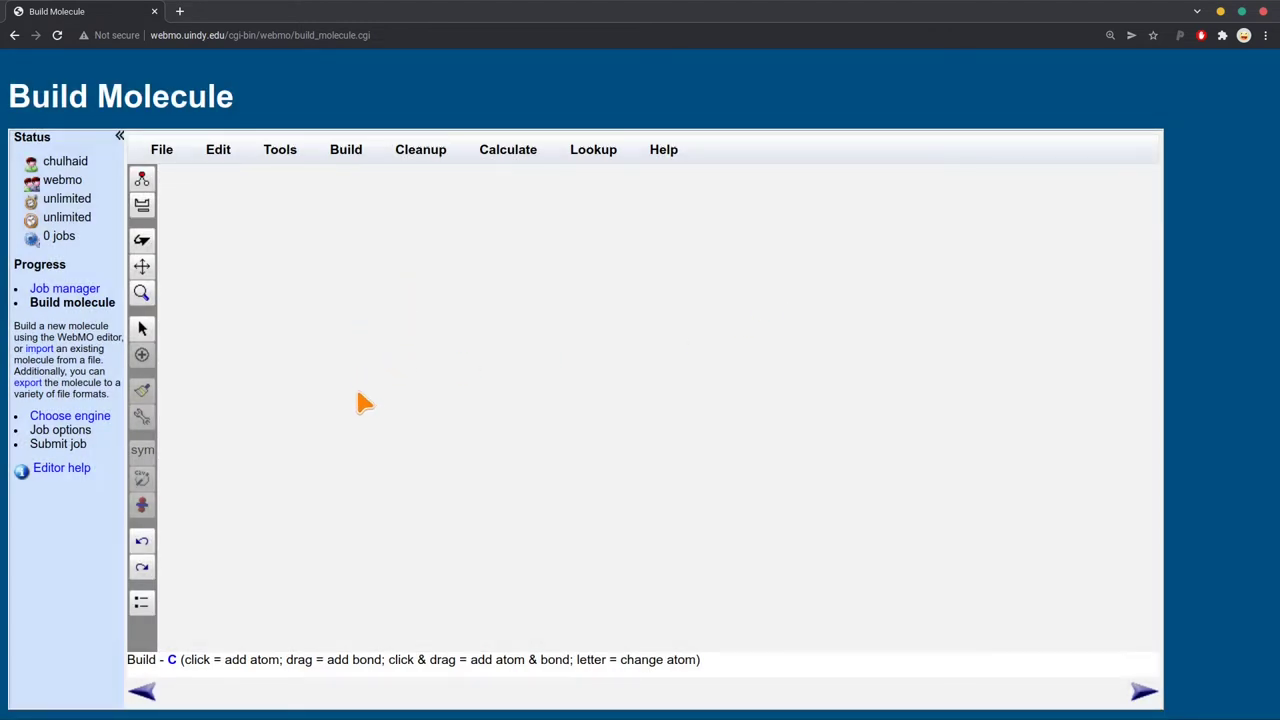
Step: Place the first carbons and bonds of the left six-membered ring
click(351, 320)
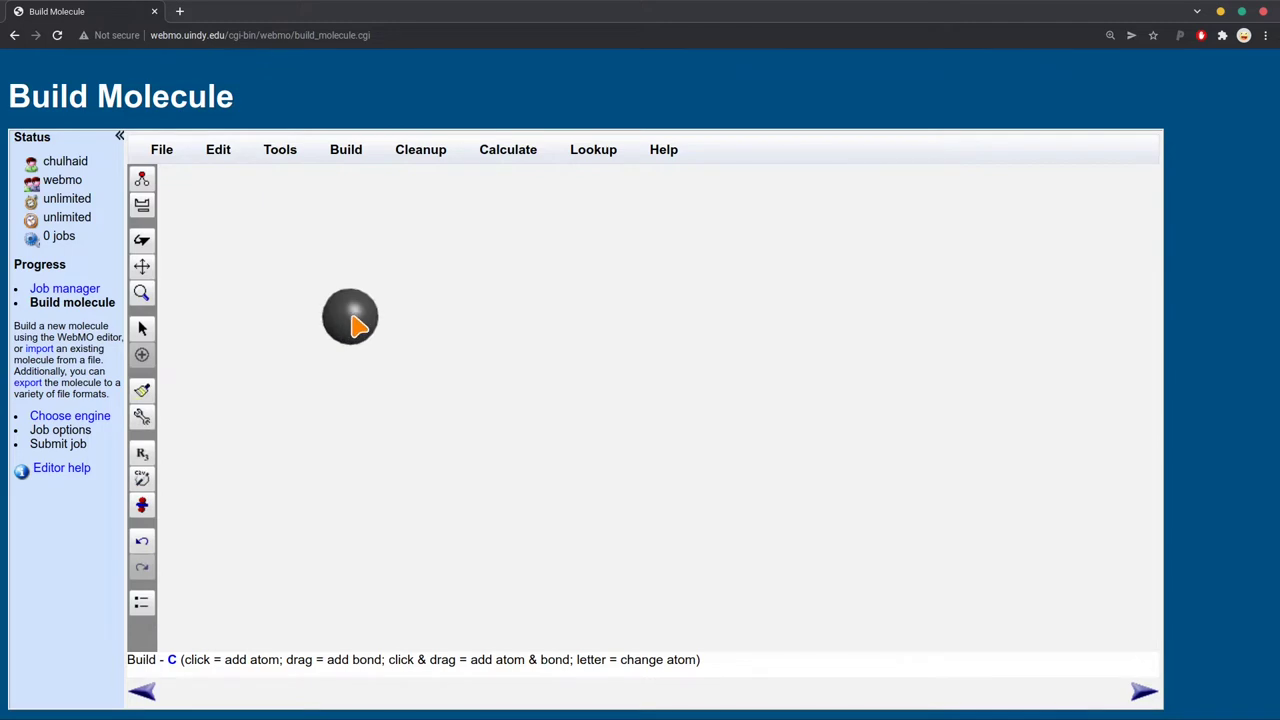
drag(355, 325, 345, 428)
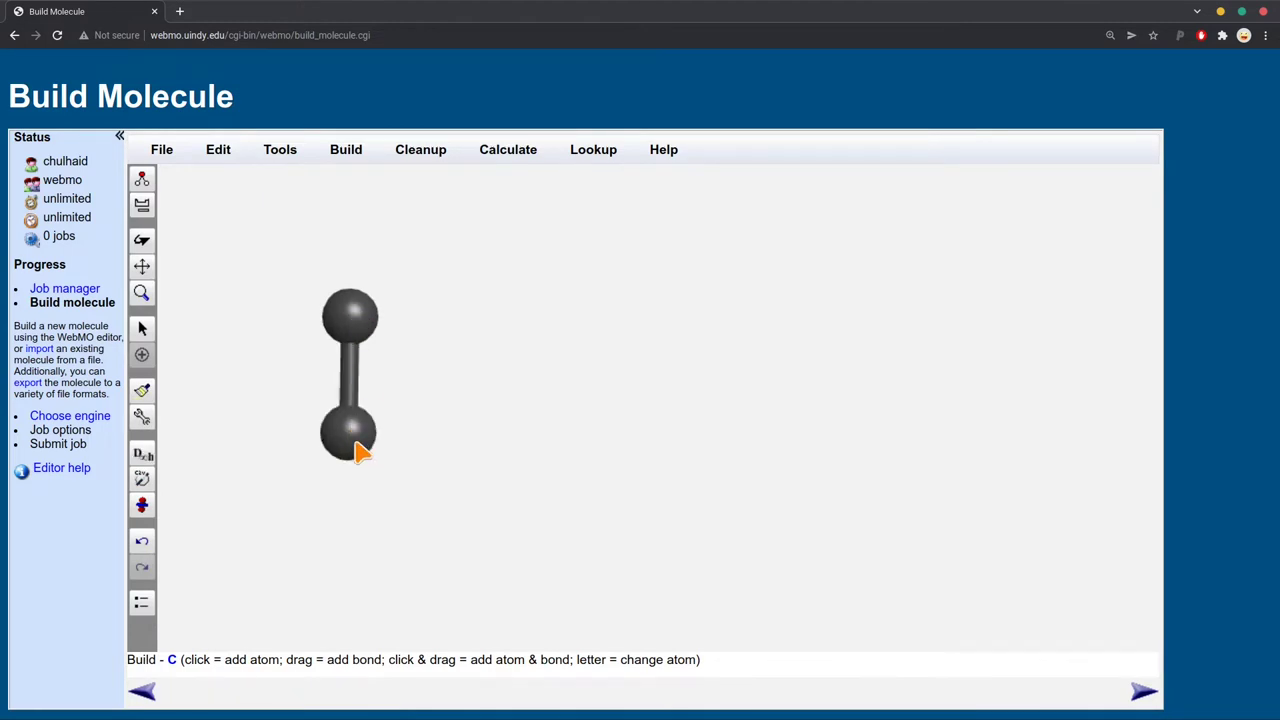
drag(354, 314, 446, 232)
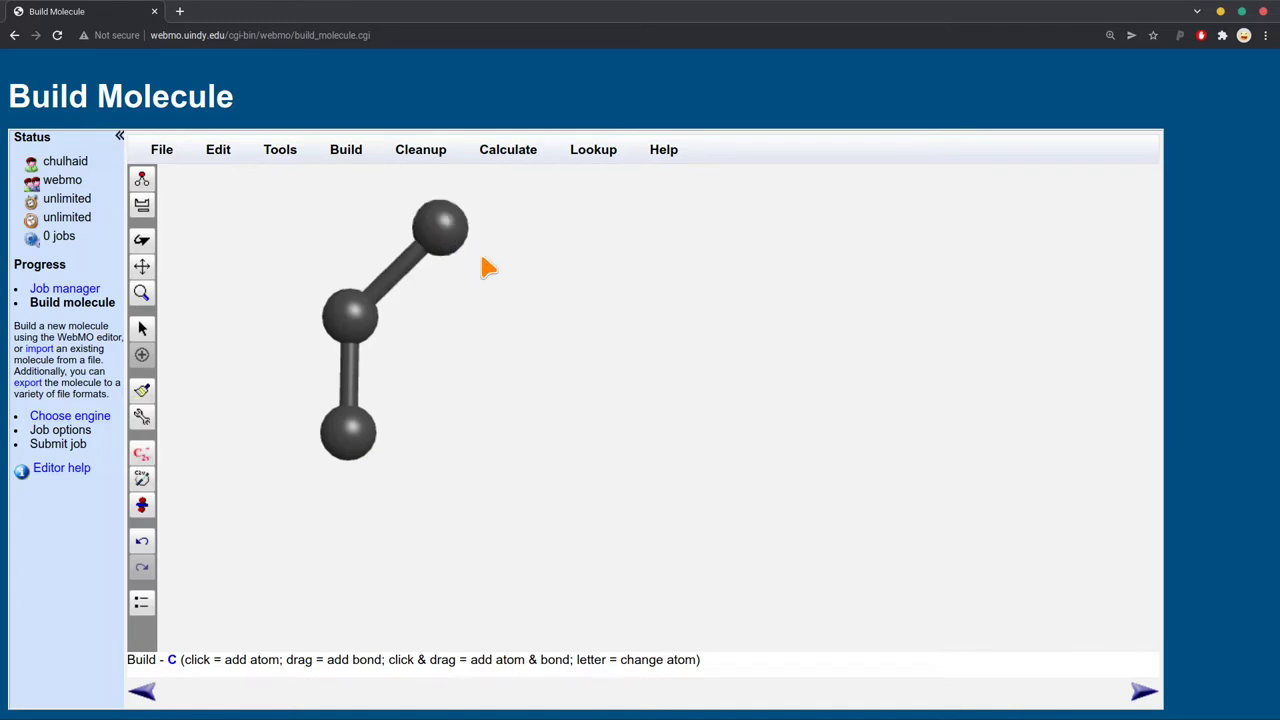
click(524, 302)
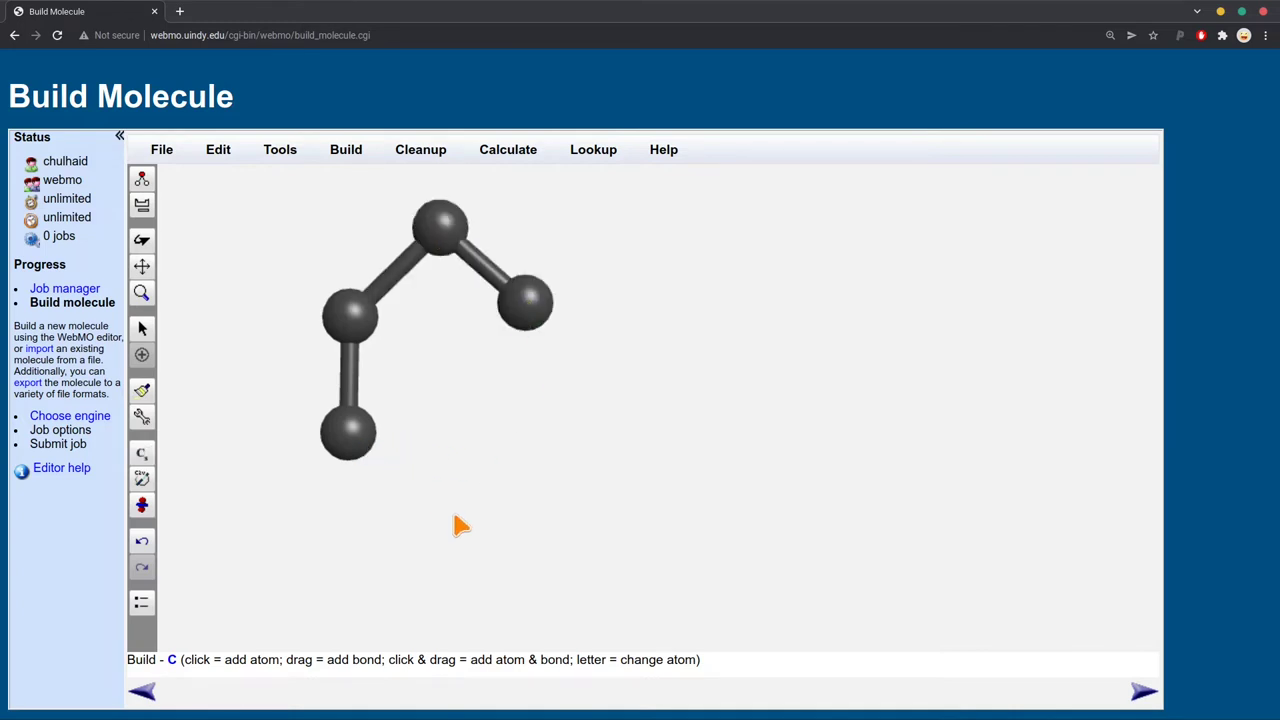
drag(363, 446, 512, 447)
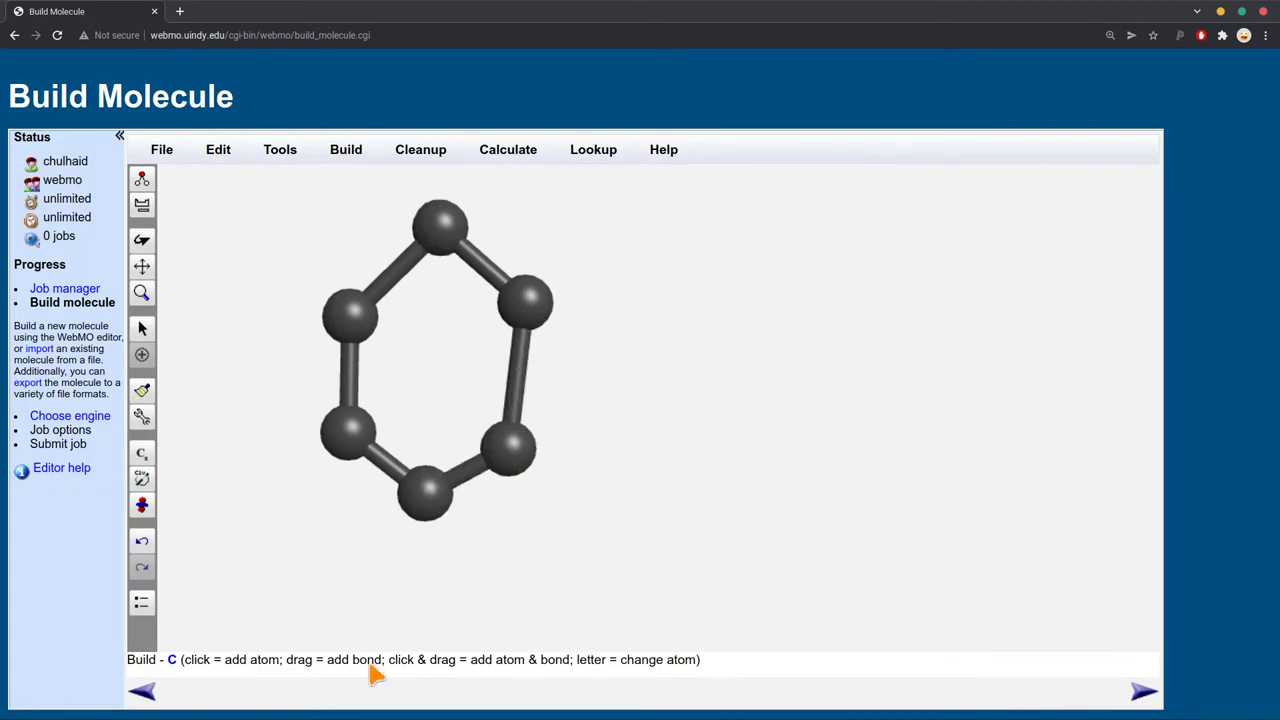
Step: Add carbons on the right, undoing one misplaced atom, to close the second fused ring
click(398, 716)
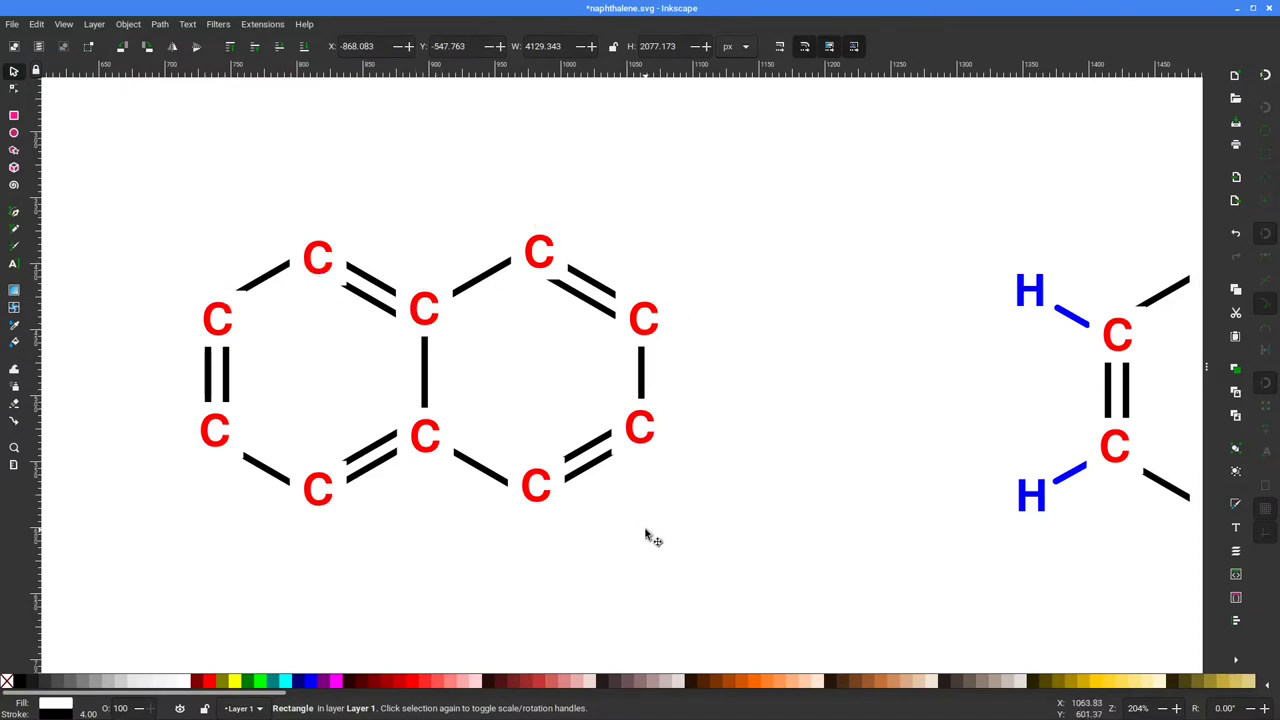
click(270, 705)
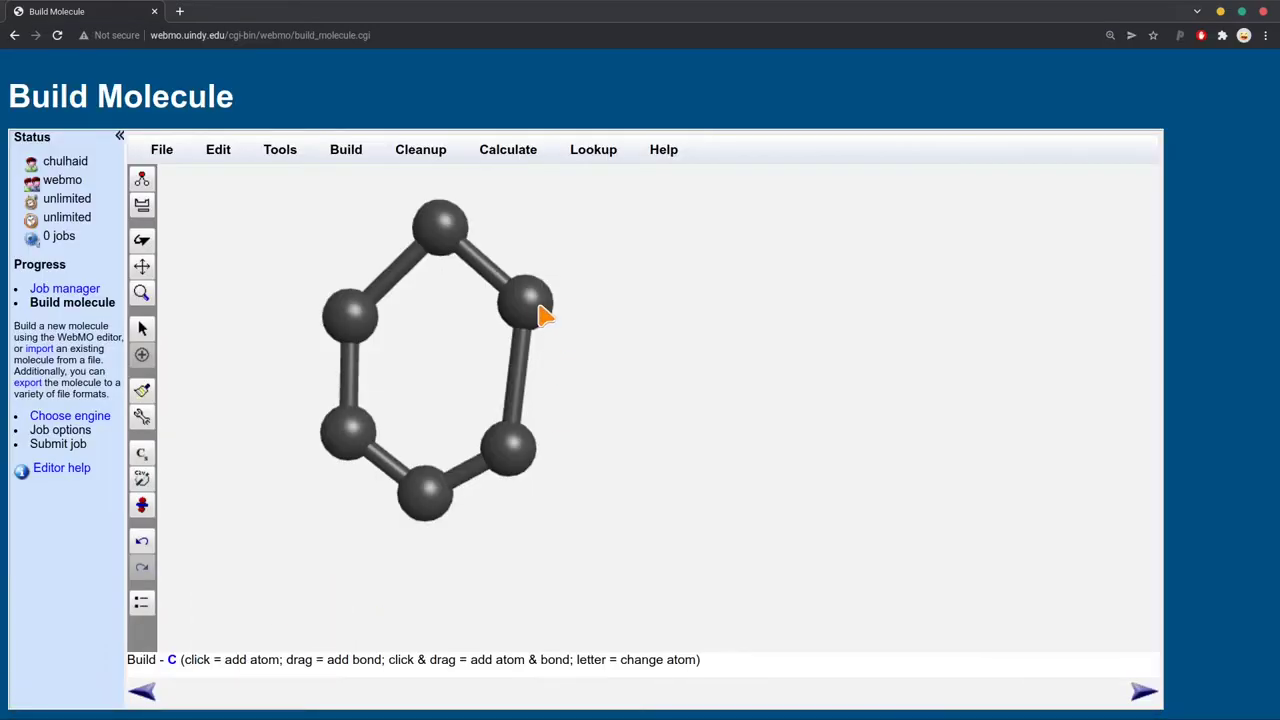
drag(540, 316, 680, 297)
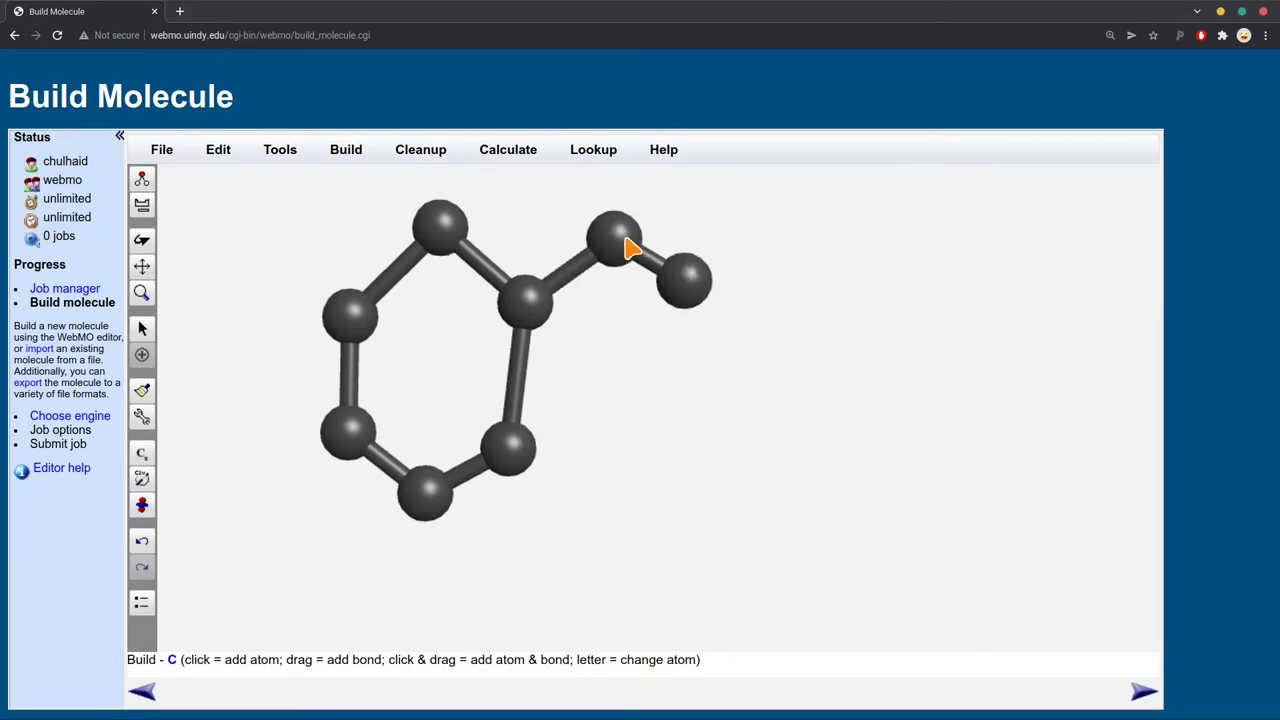
click(650, 297)
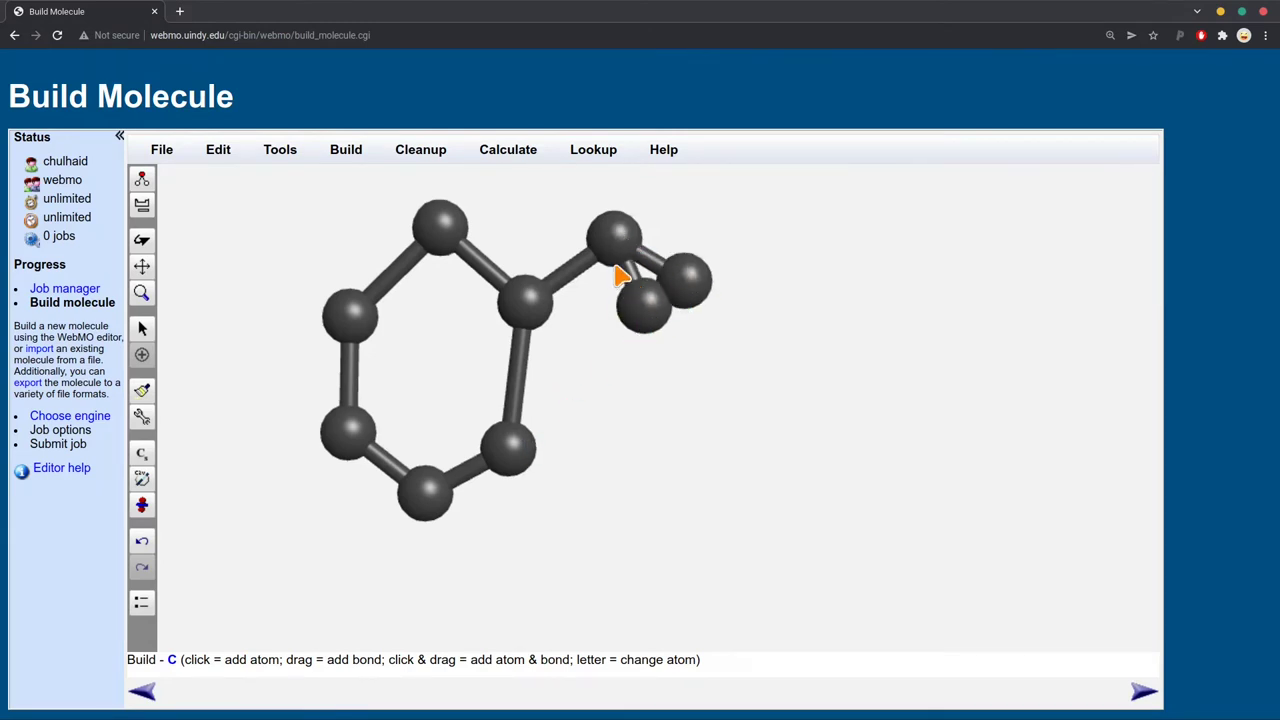
key(ctrl+z)
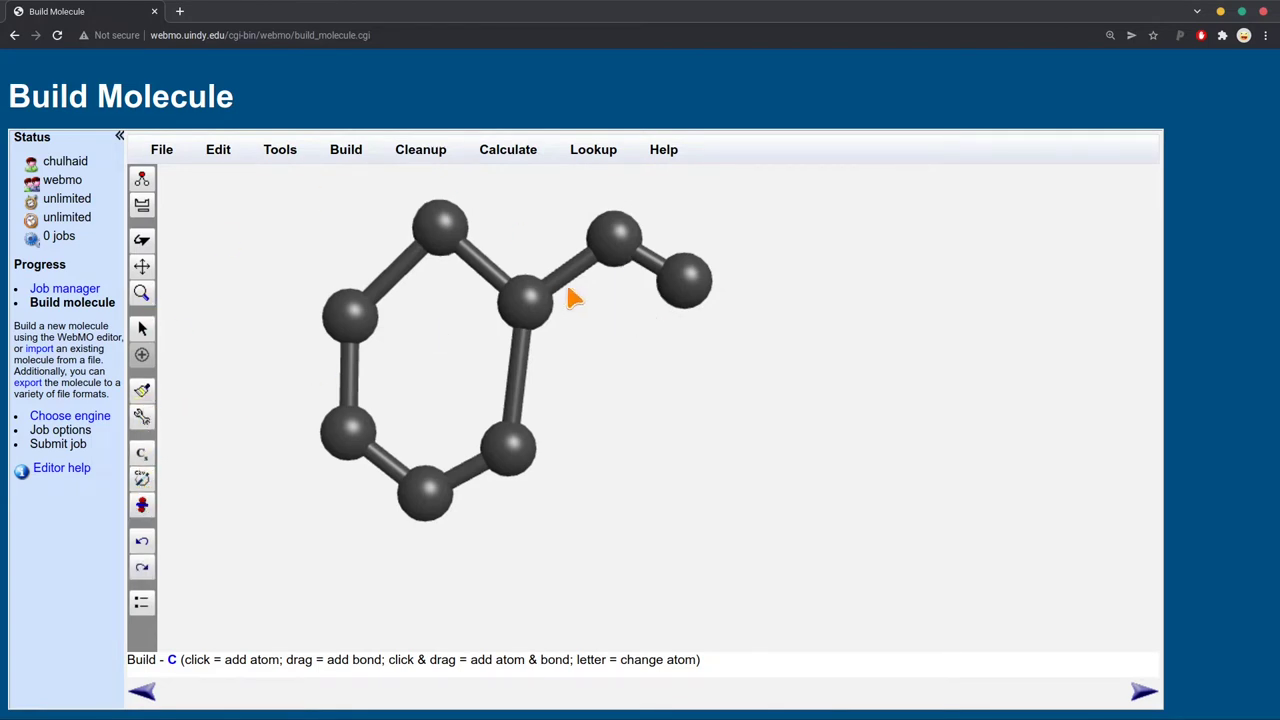
mouse_move(514, 460)
mouse_down()
mouse_move(602, 512)
mouse_move(670, 462)
mouse_up()
mouse_move(694, 271)
mouse_down()
mouse_move(691, 420)
mouse_move(676, 472)
mouse_up()
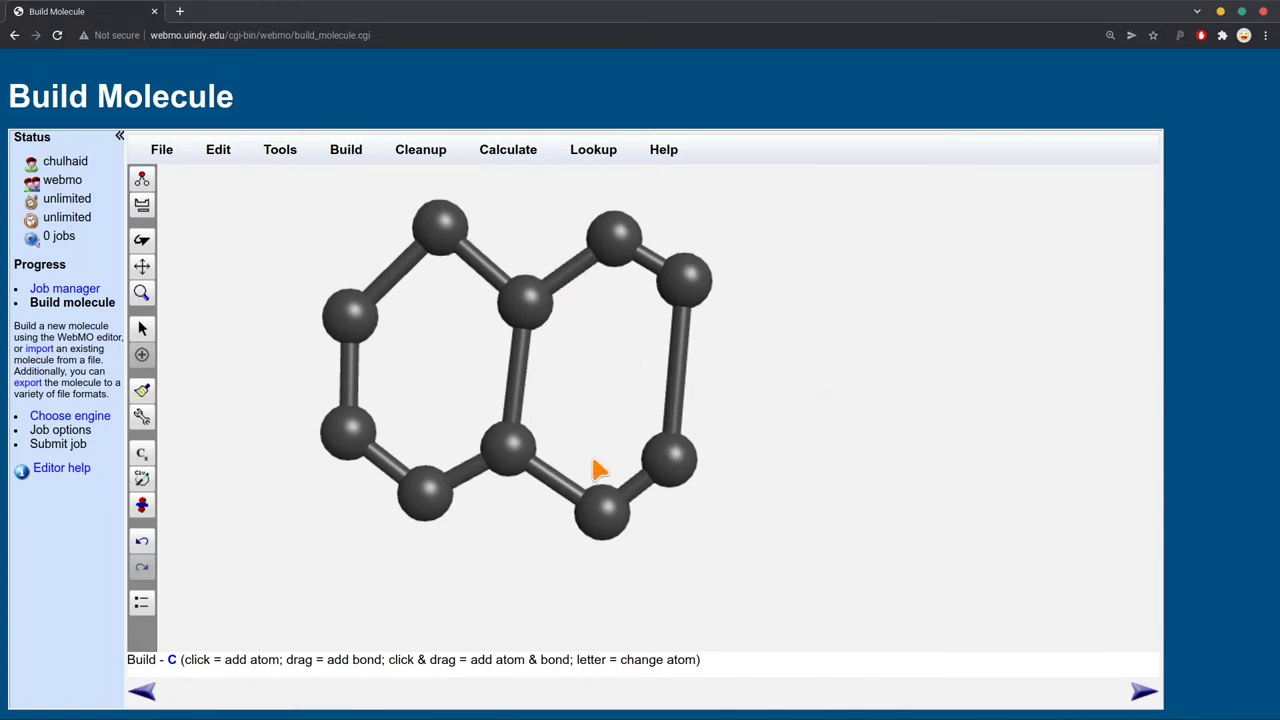
click(538, 708)
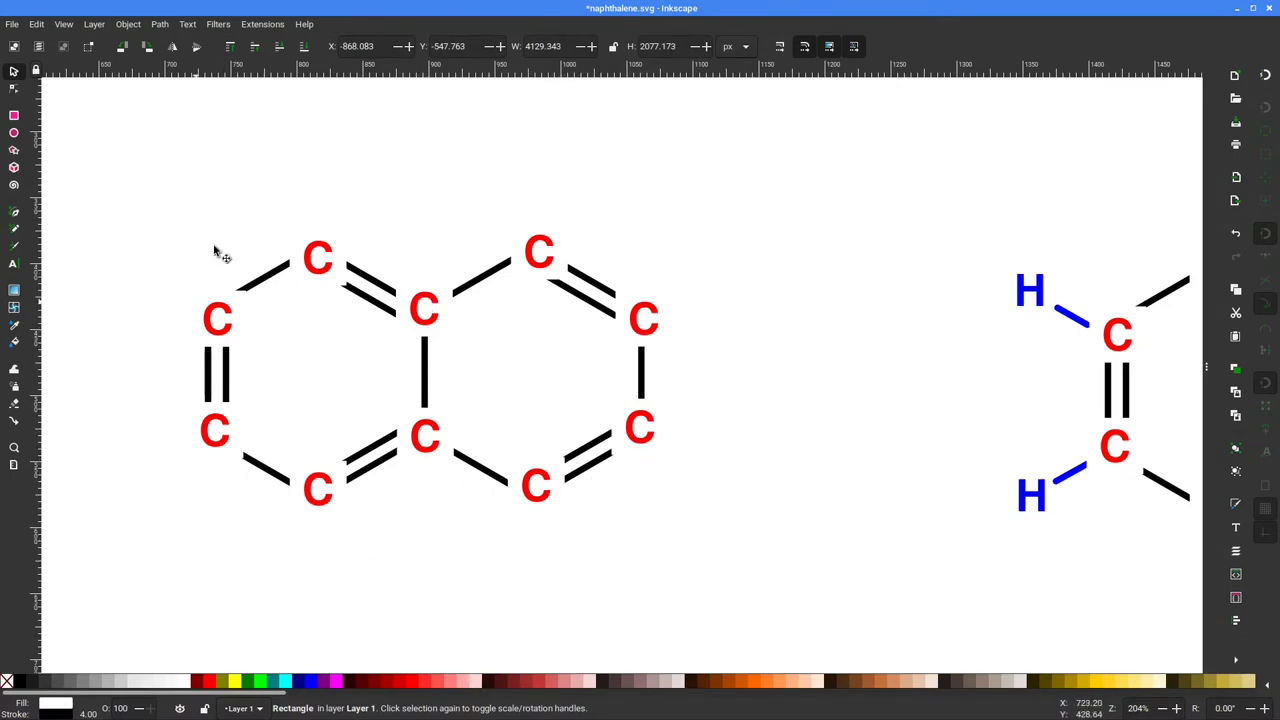
Step: Convert five alternating ring bonds into double bonds to form the Kekulé structure
click(306, 709)
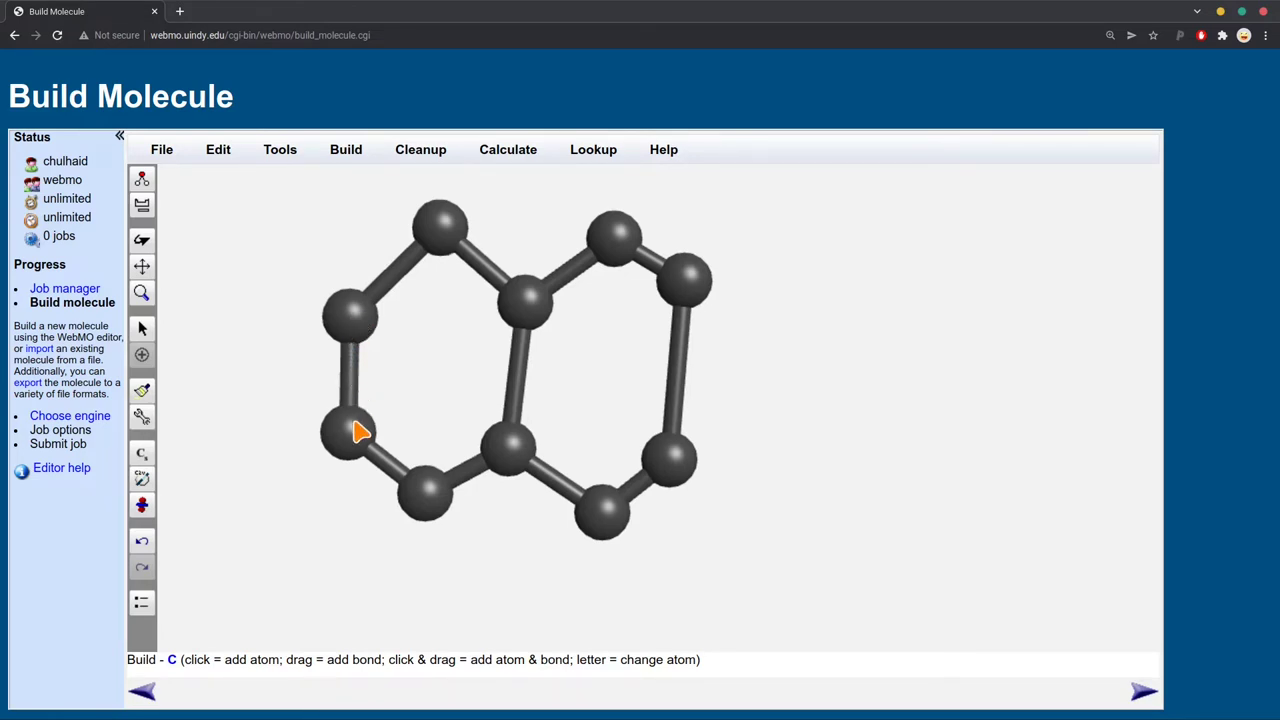
drag(360, 326, 360, 432)
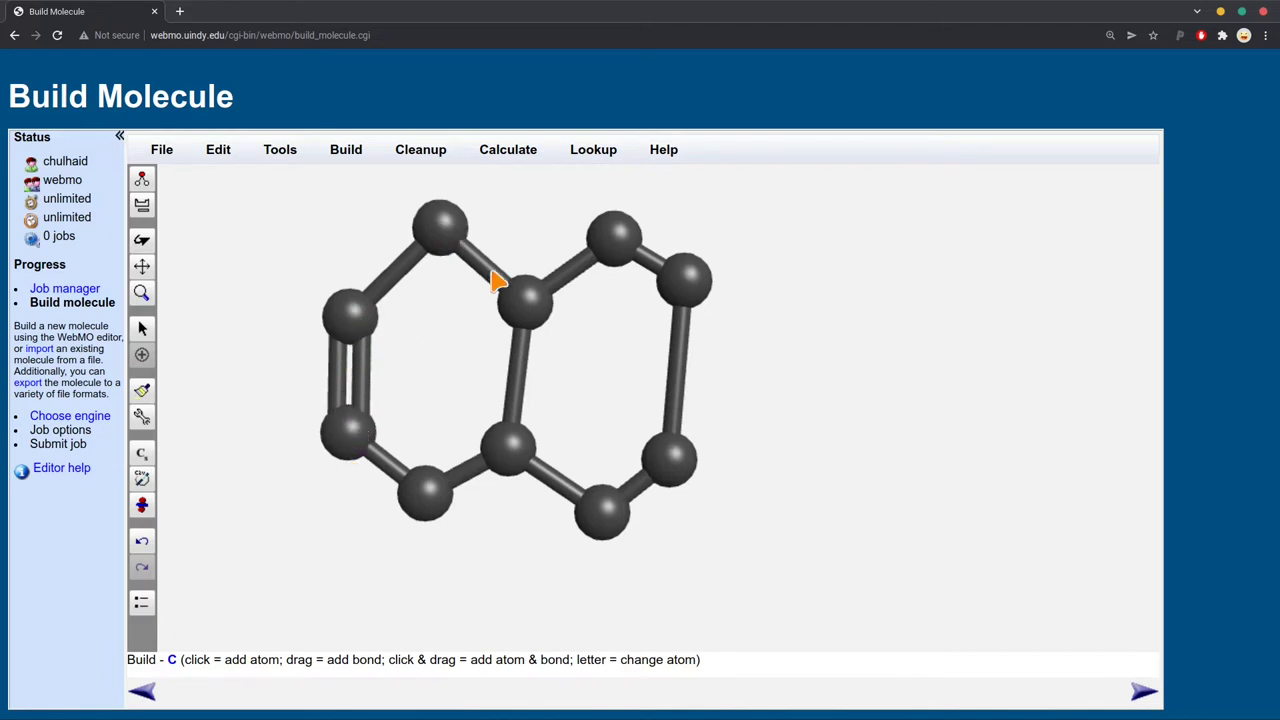
drag(505, 285, 532, 298)
drag(443, 503, 506, 449)
drag(634, 250, 686, 290)
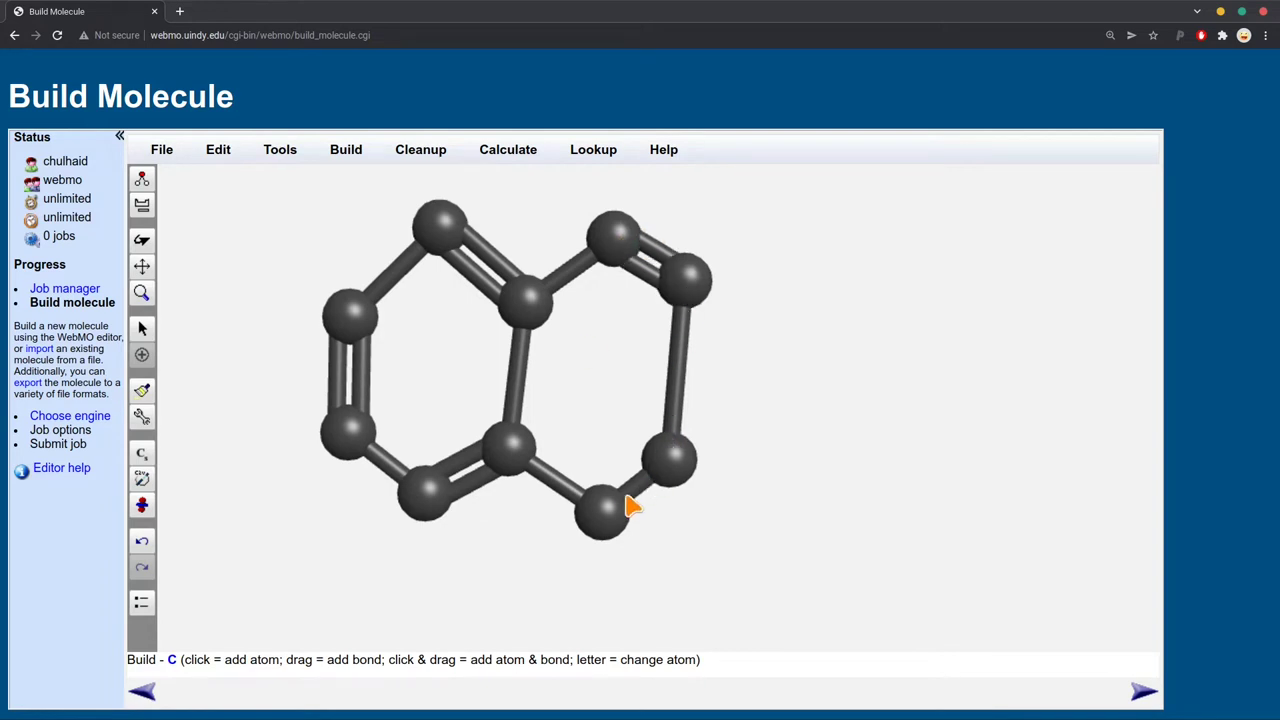
mouse_move(622, 508)
mouse_down()
mouse_move(650, 455)
mouse_move(666, 463)
mouse_up()
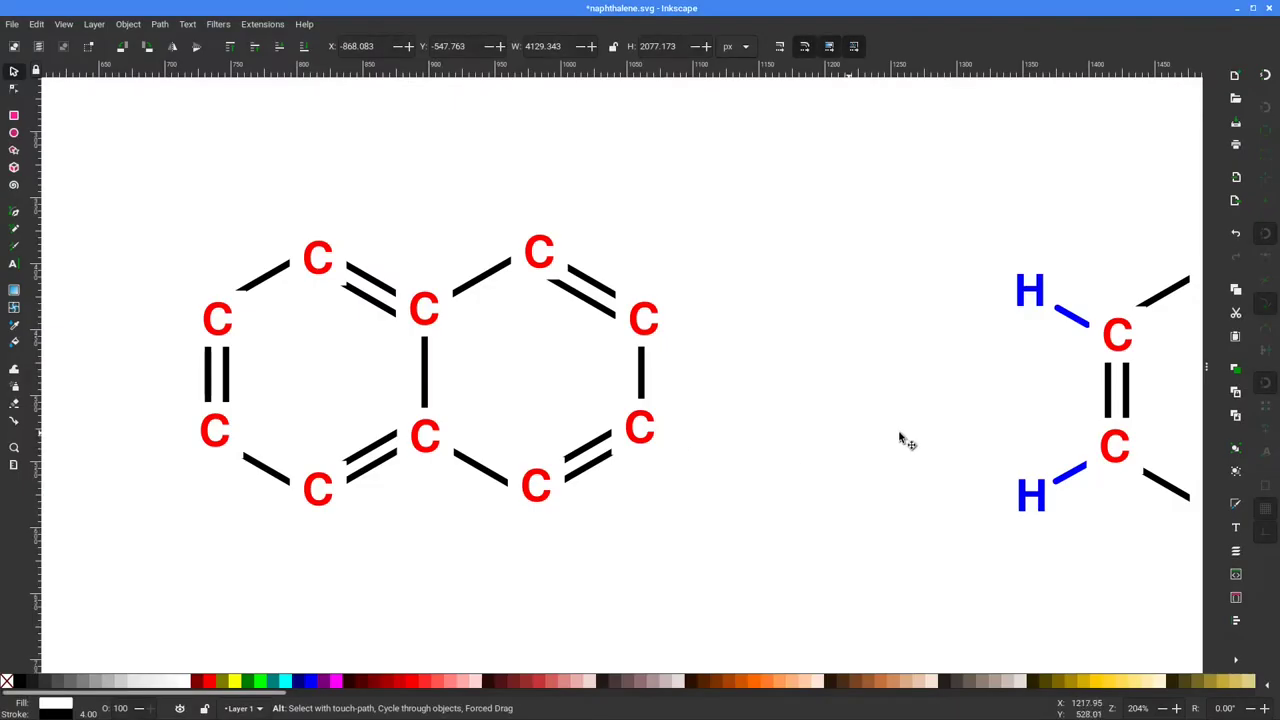
scroll(900, 437, right, 10)
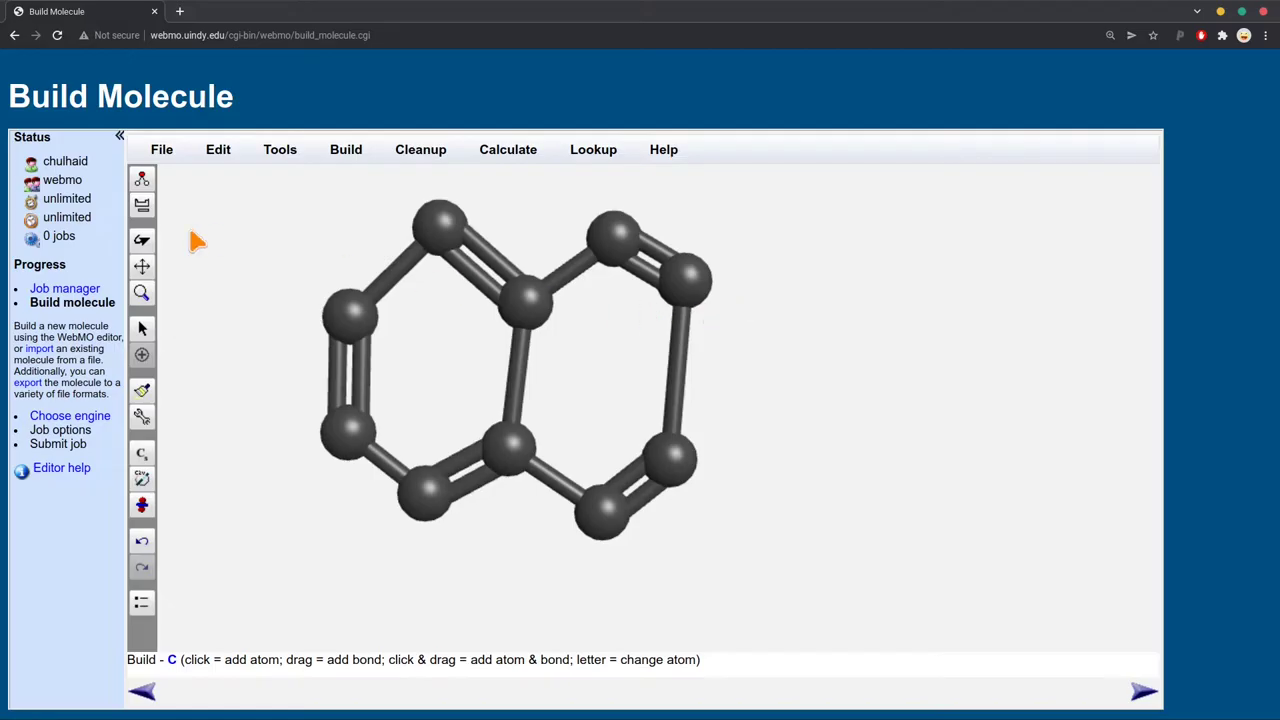
Step: Attach one hydrogen to the upper-right carbon, then fill the rest with Cleanup > Add Hydrogens
click(142, 206)
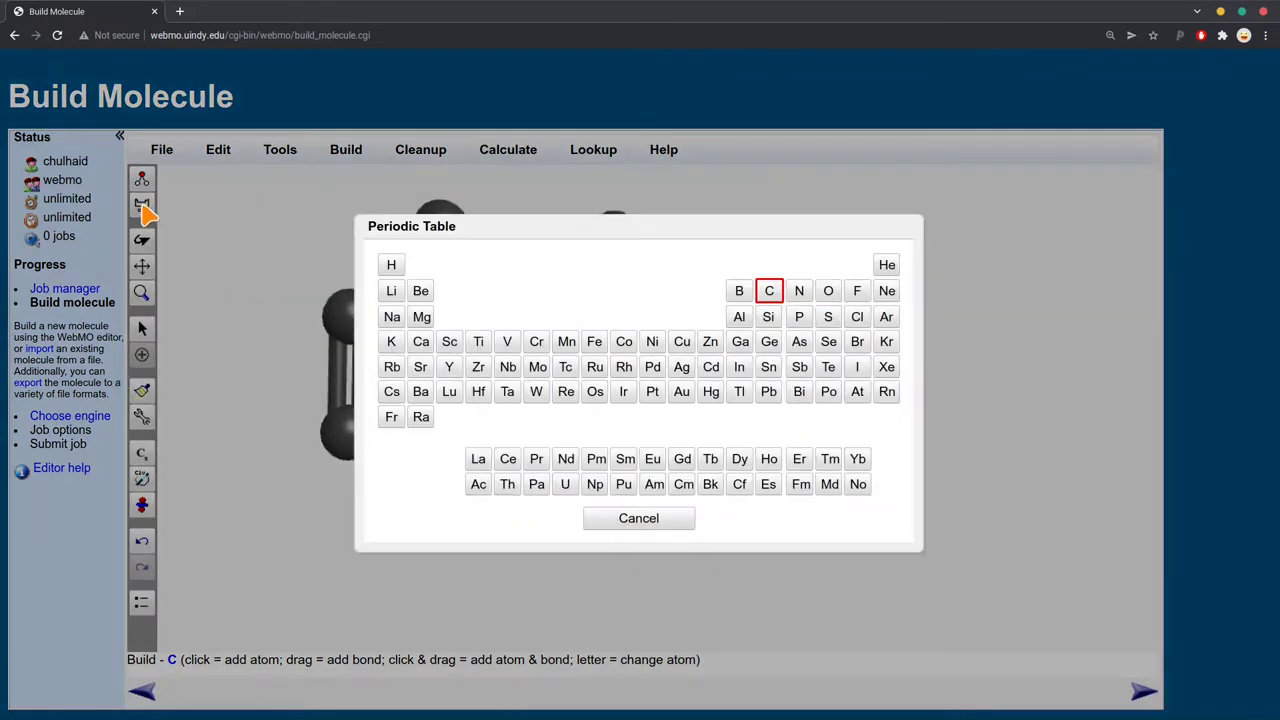
click(391, 266)
drag(694, 280, 780, 262)
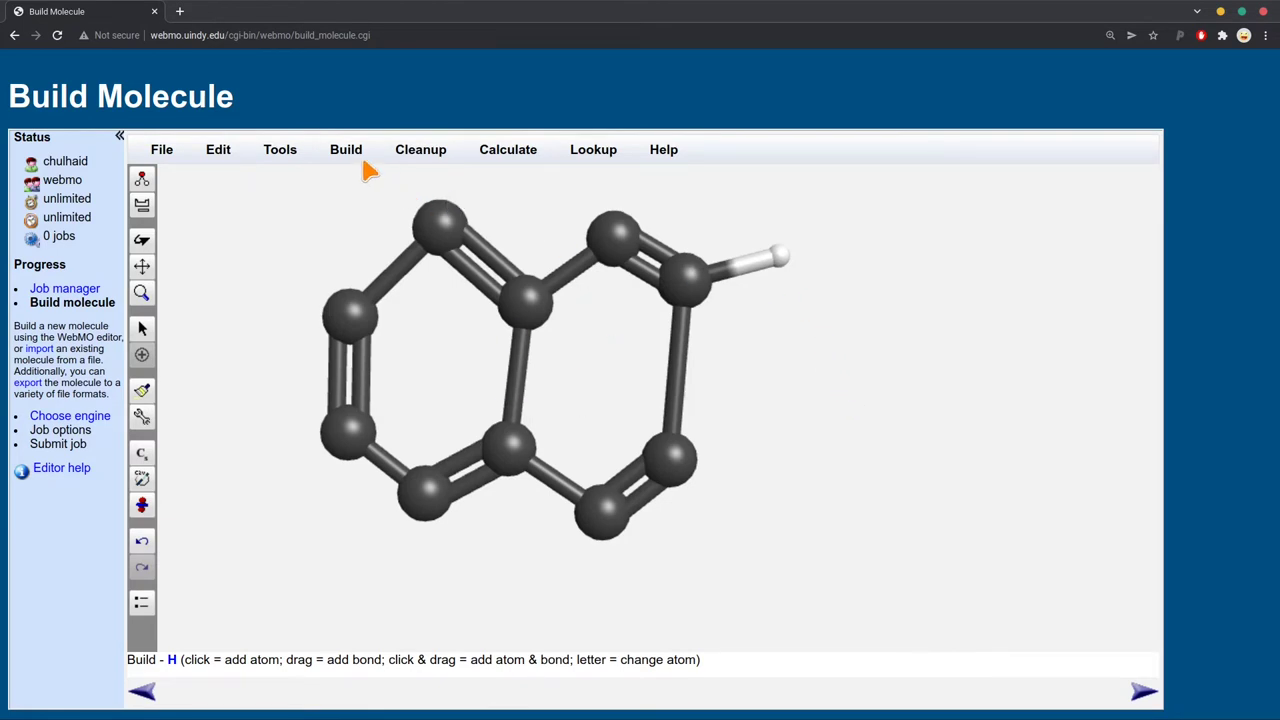
click(410, 158)
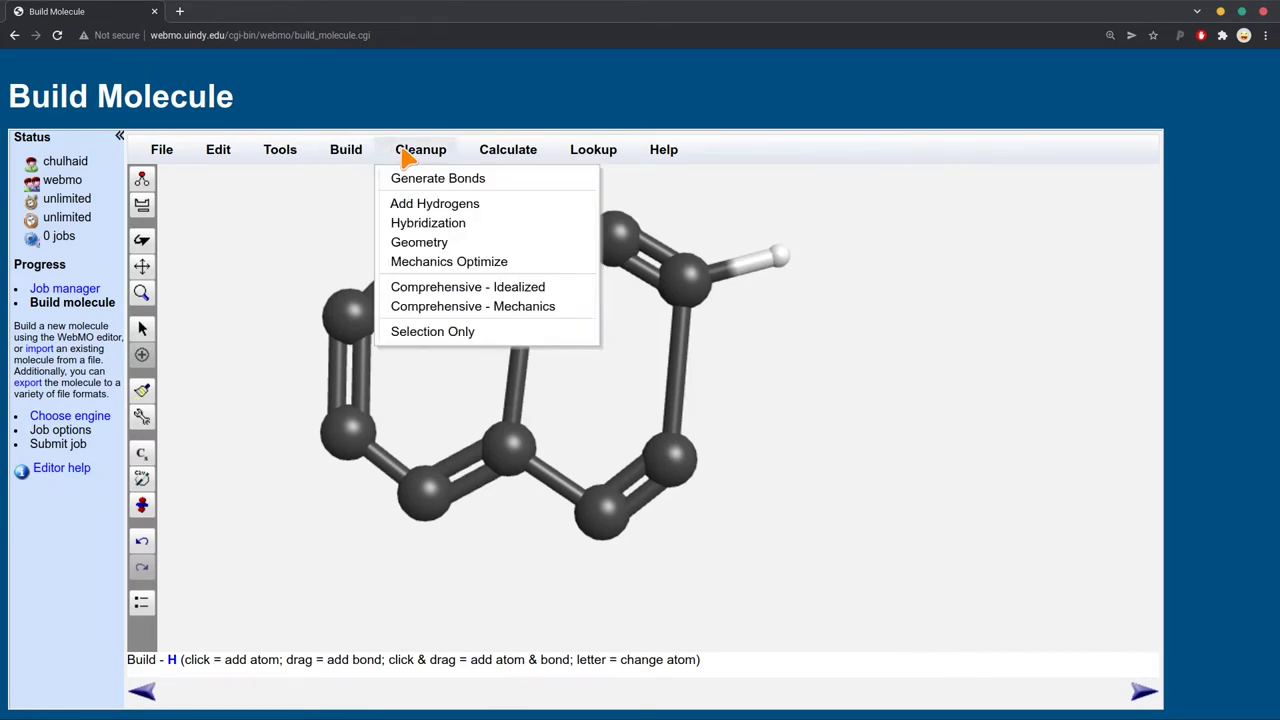
click(423, 205)
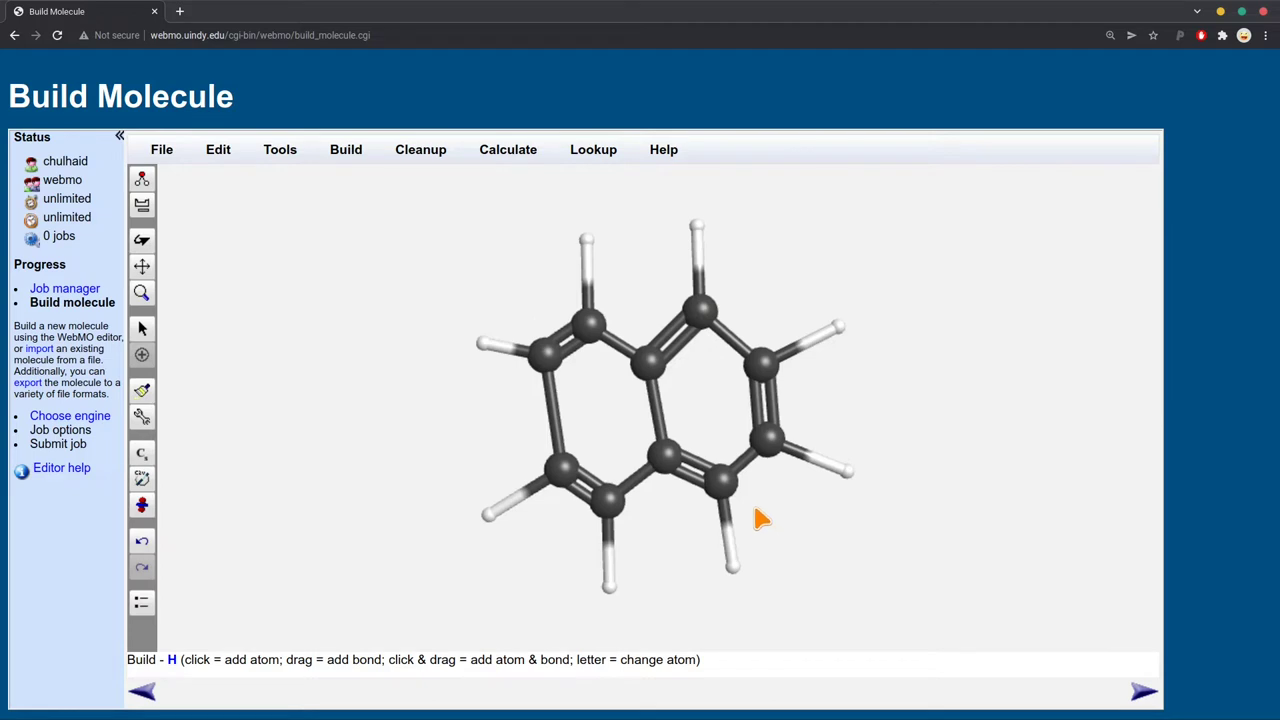
Step: Run Cleanup > Mechanics Optimize on naphthalene and rotate the view to check its flat geometry
click(434, 155)
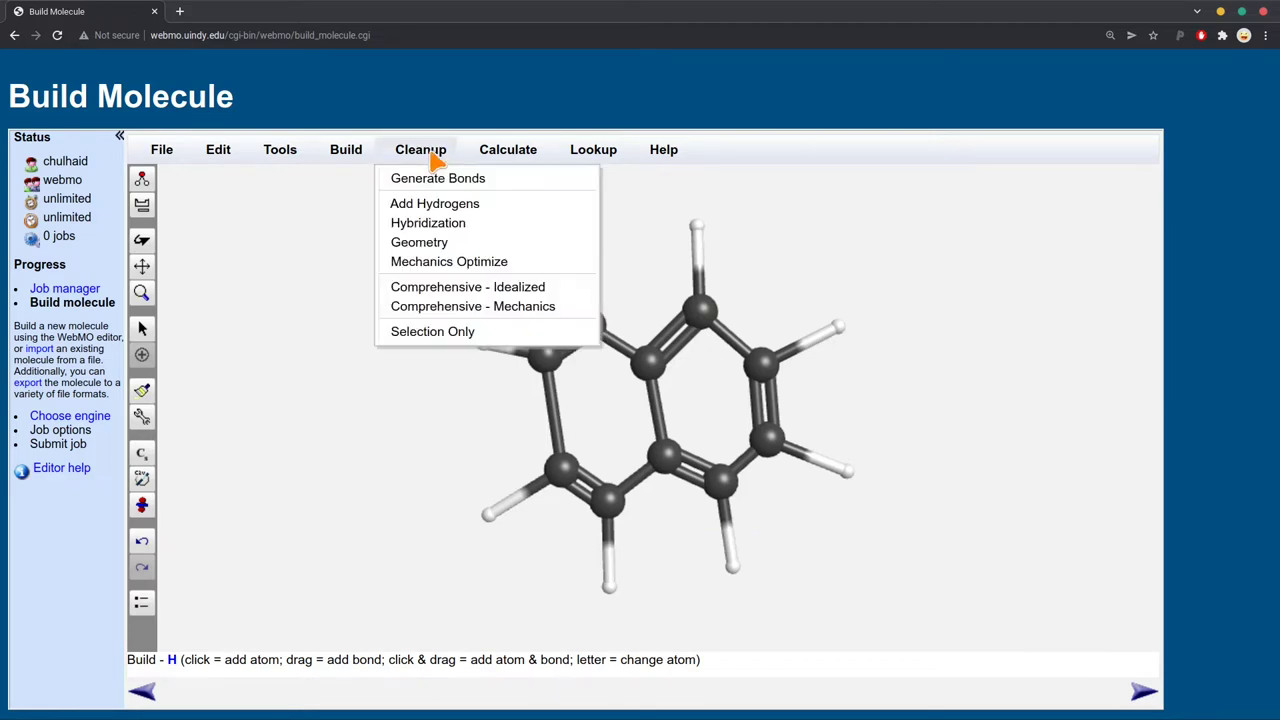
click(462, 263)
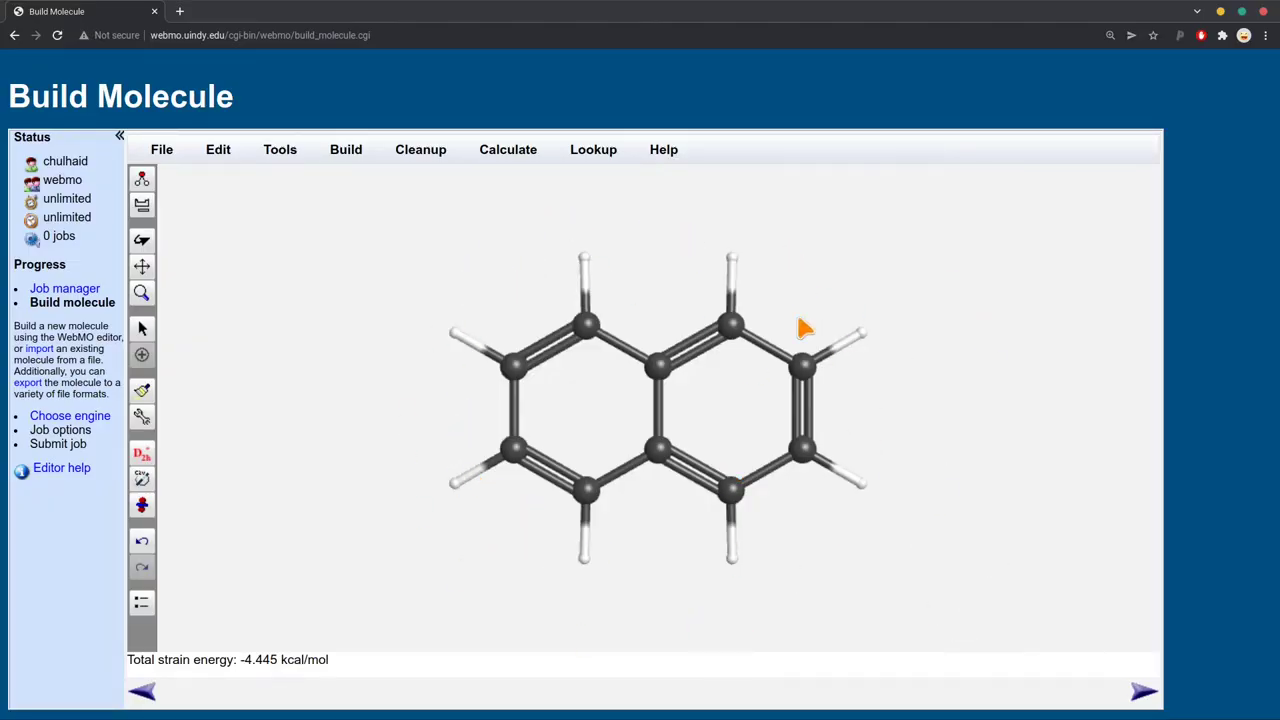
click(142, 242)
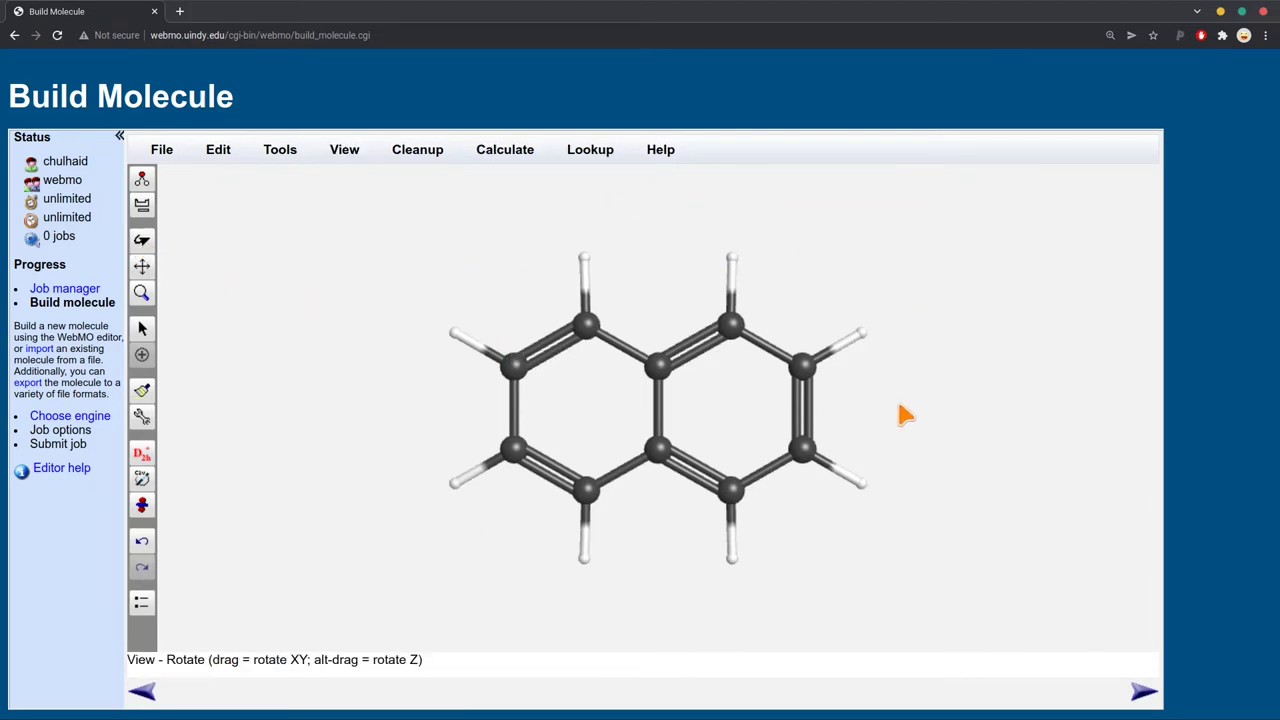
drag(894, 409, 938, 457)
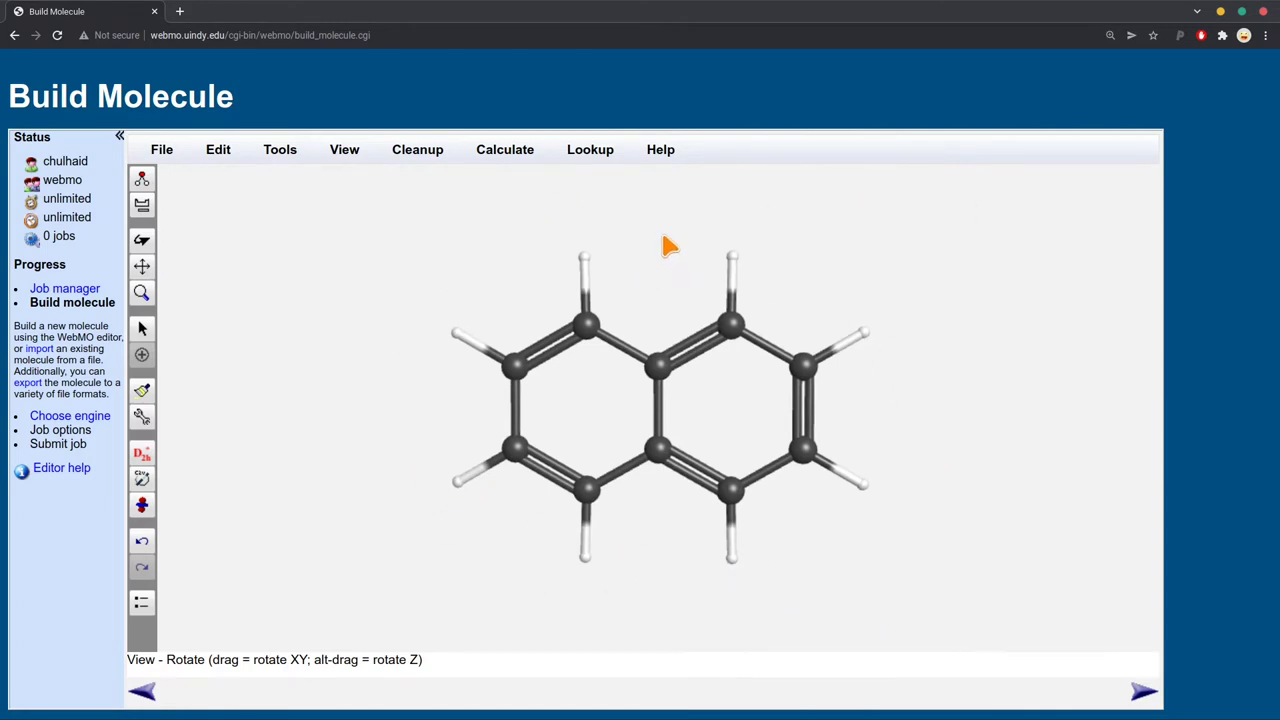
Step: Proceed to engine selection, declining to symmetrize the molecule
click(89, 427)
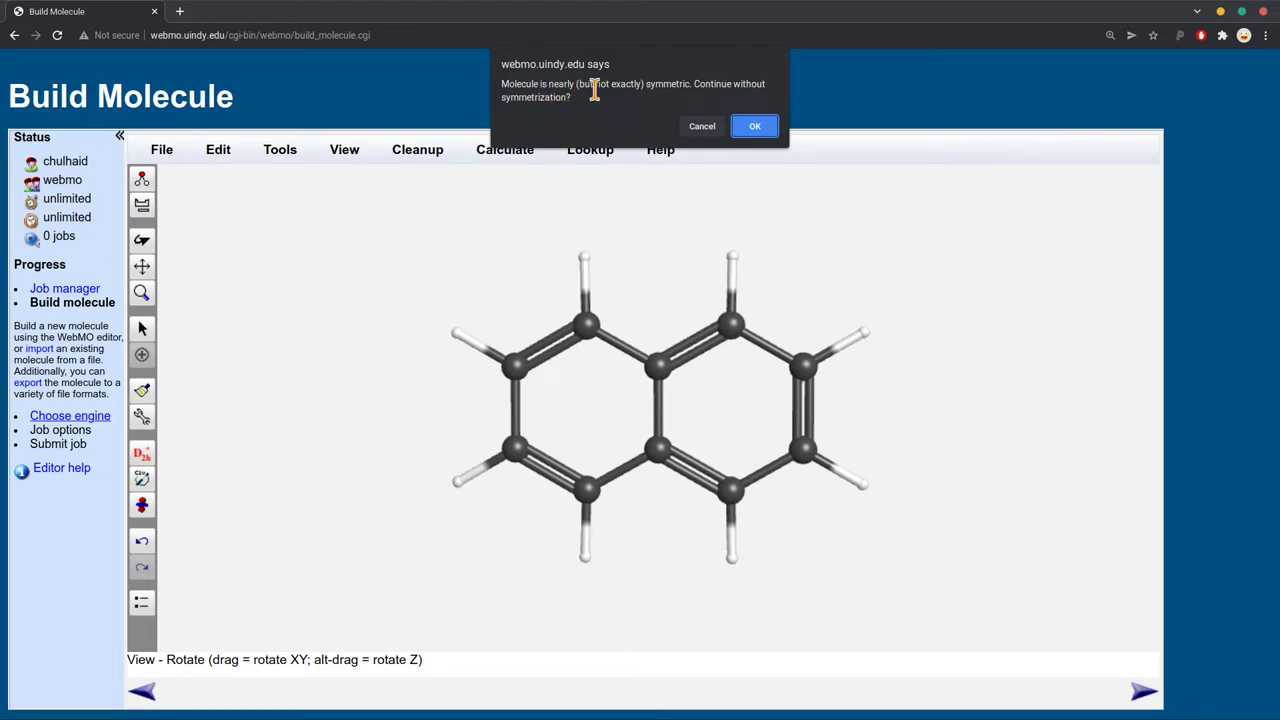
click(757, 127)
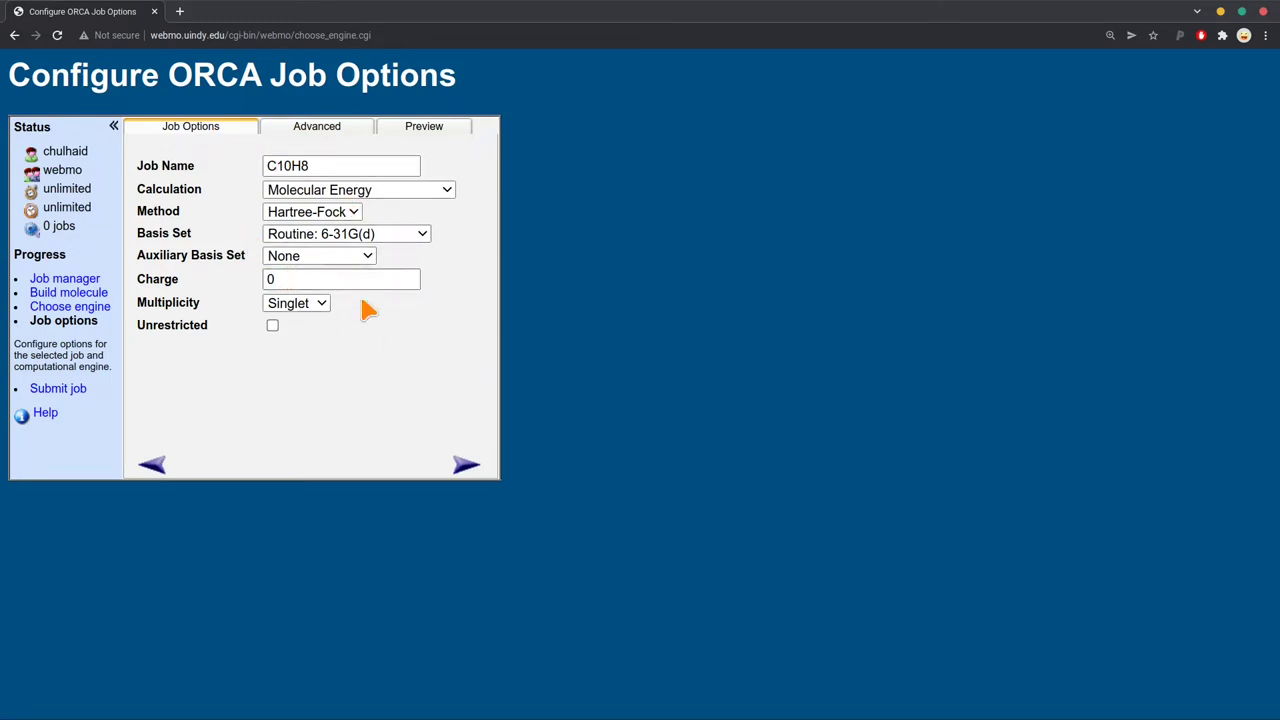
Step: Replace the job name C10H8 with 'Naphthalene-2'
double_click(323, 166)
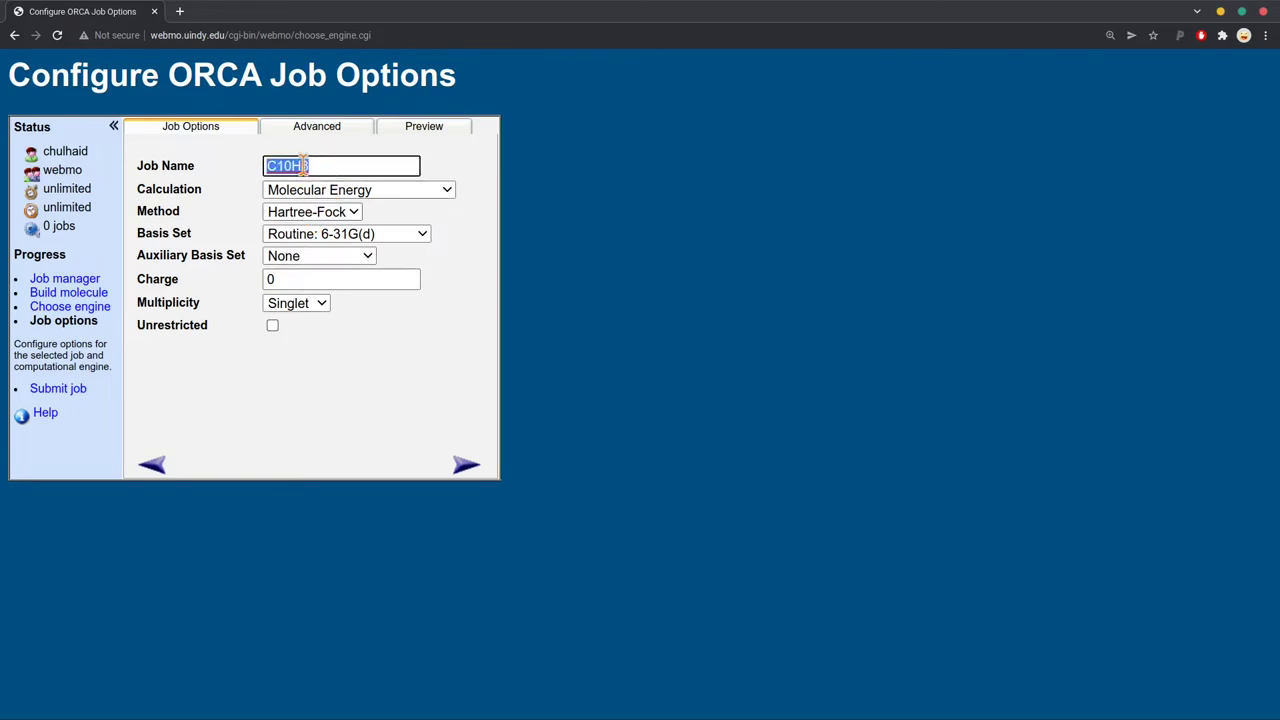
key(BackSpace)
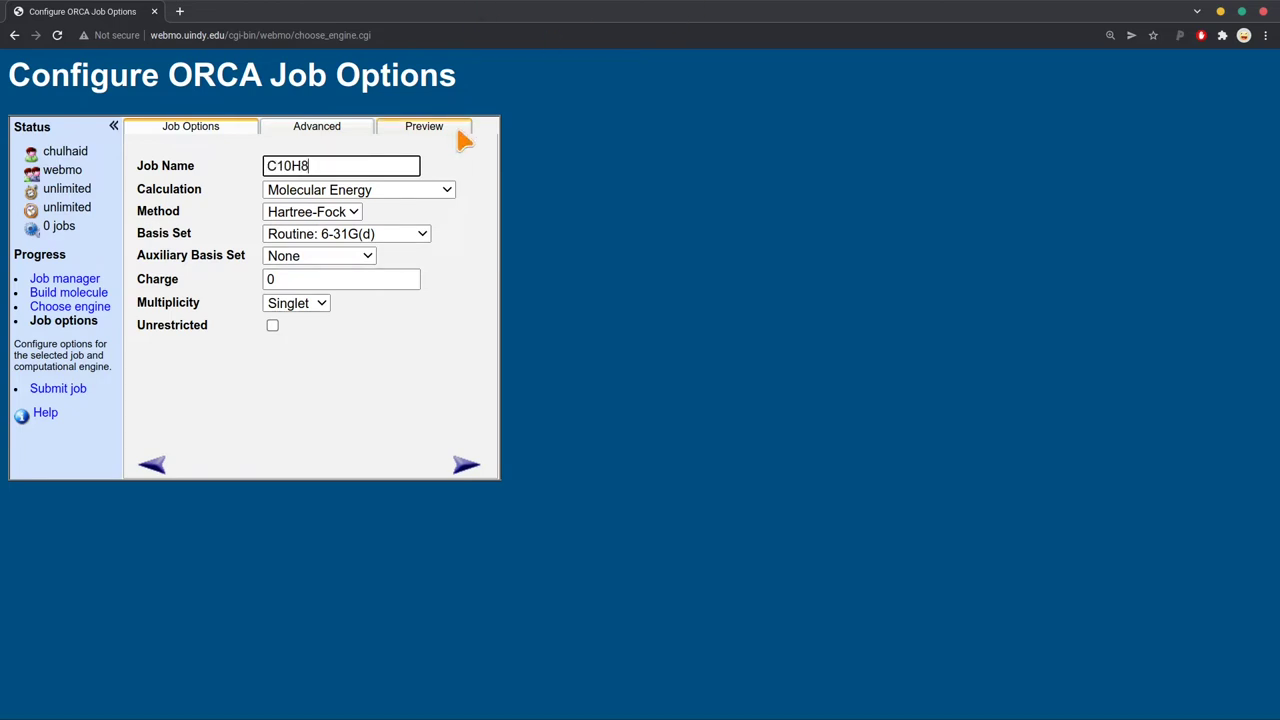
double_click(335, 165)
text(Naph)
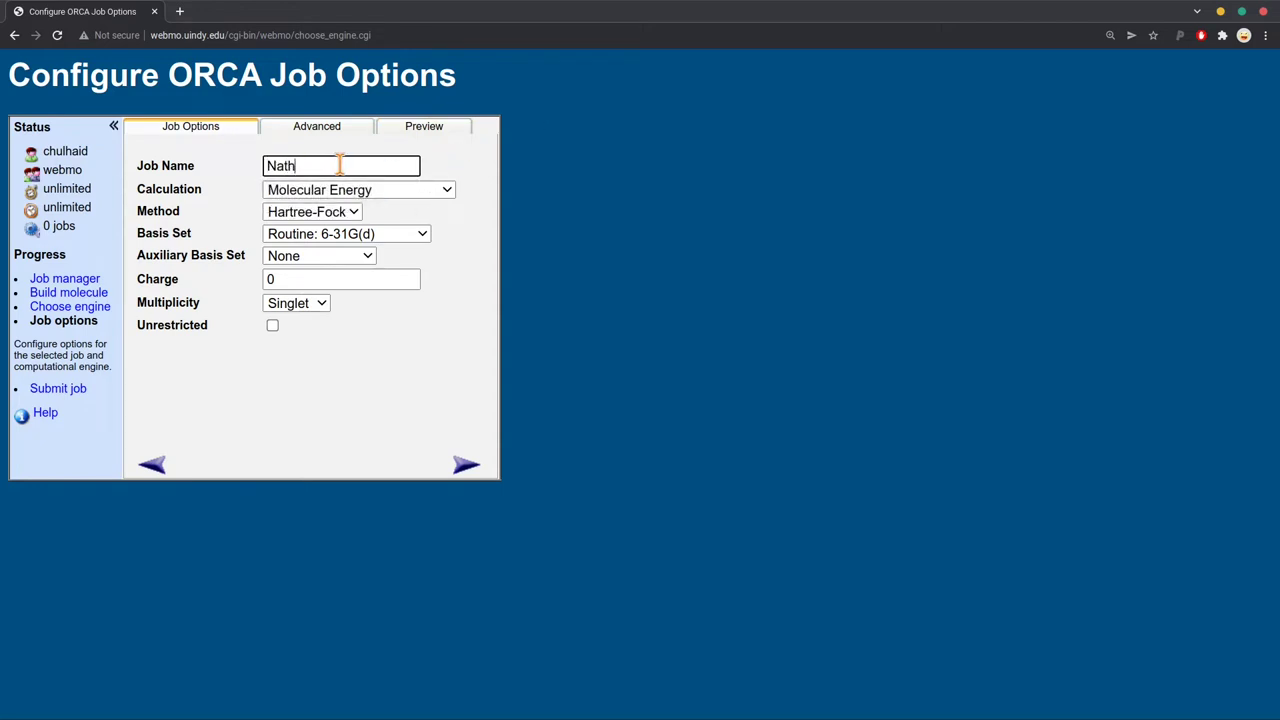
key(BackSpace)
key(BackSpace)
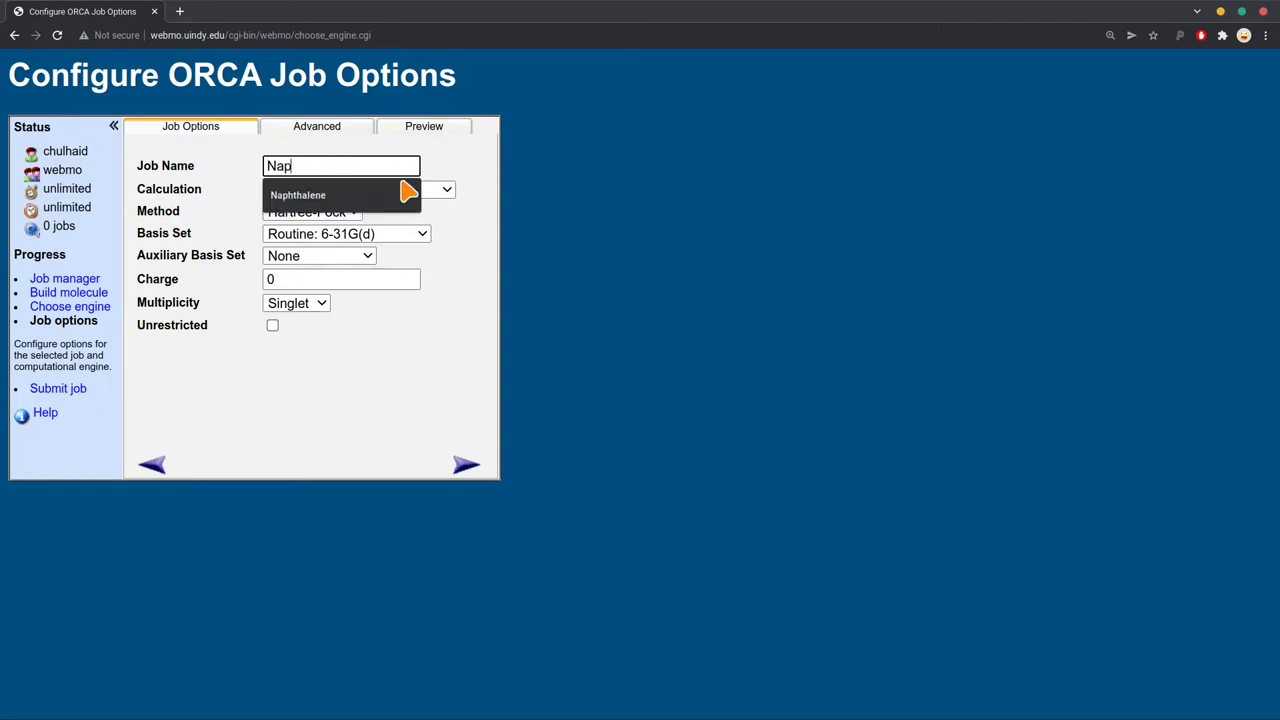
text(p)
click(404, 192)
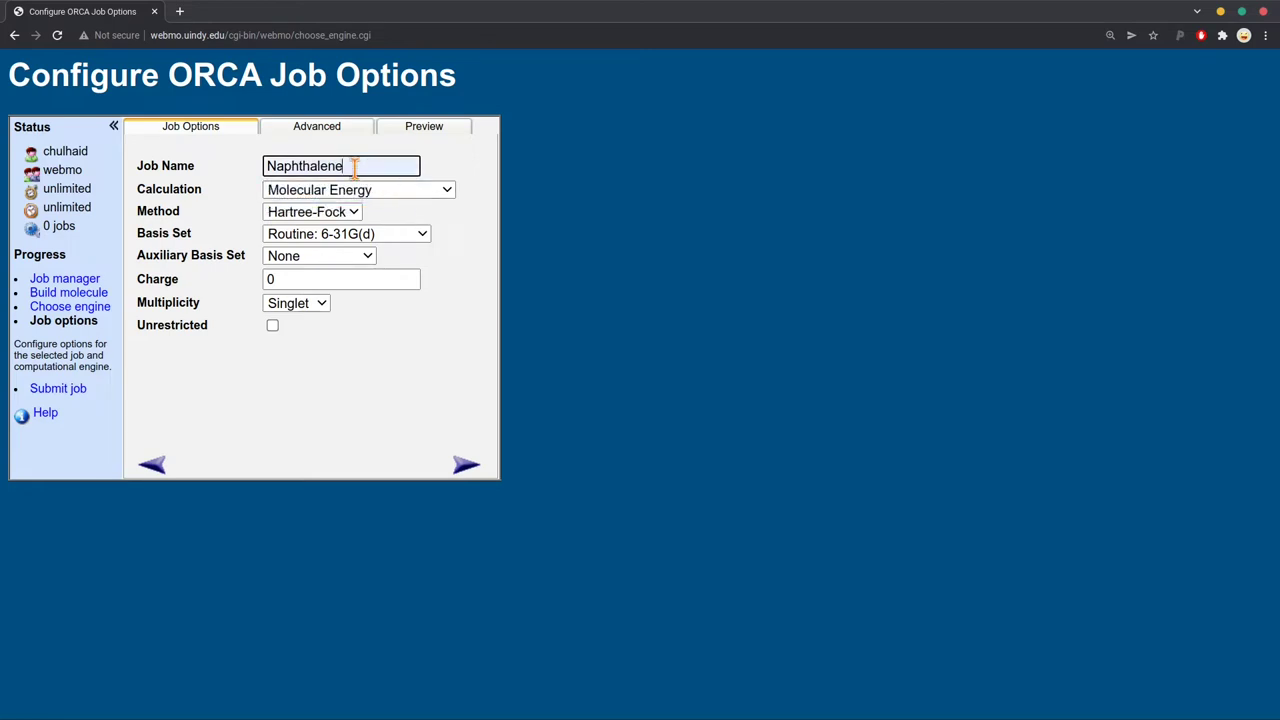
text(-)
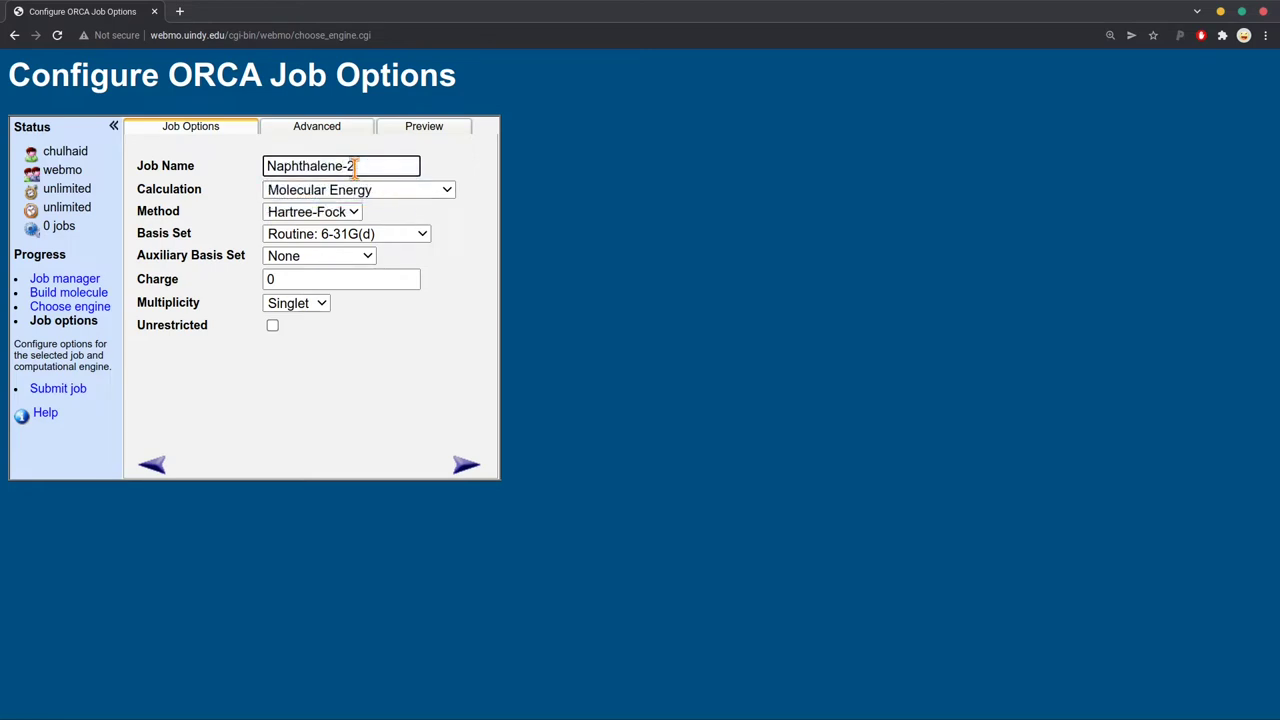
text(2)
Step: Make the naphthalene job a Geometry Optimization with the PBE0 method, keeping charge 0
click(491, 177)
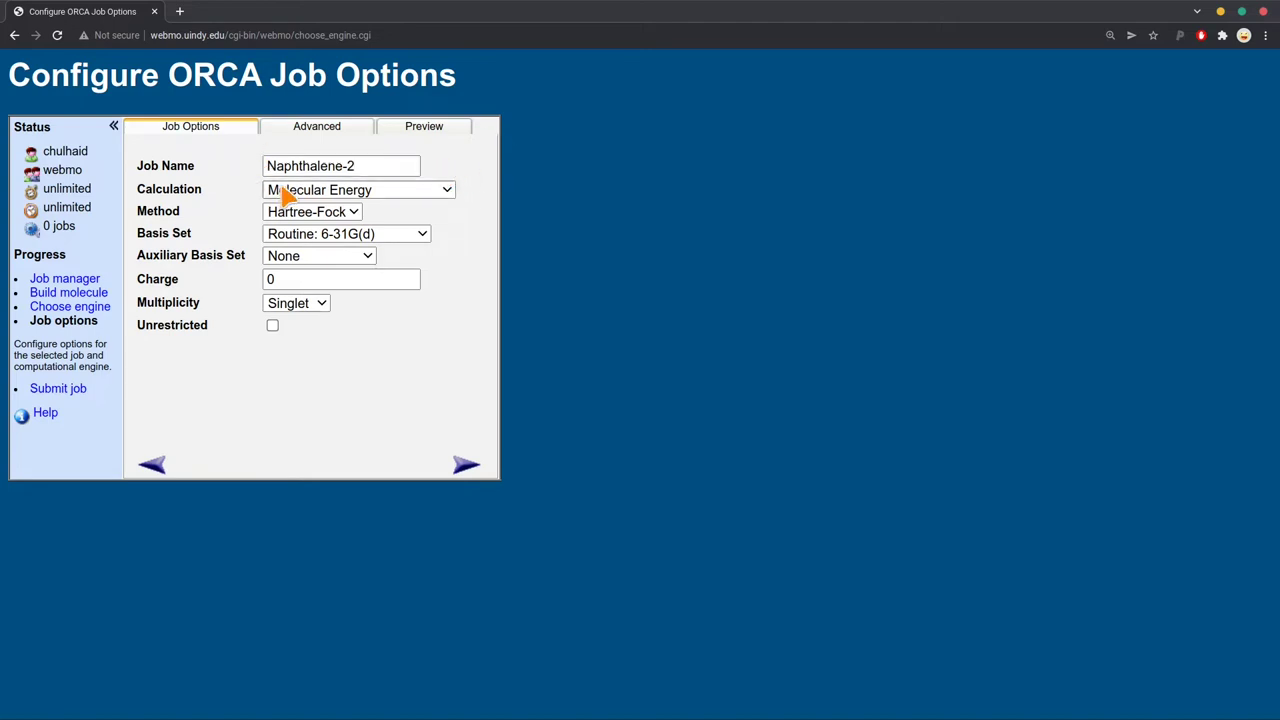
click(447, 195)
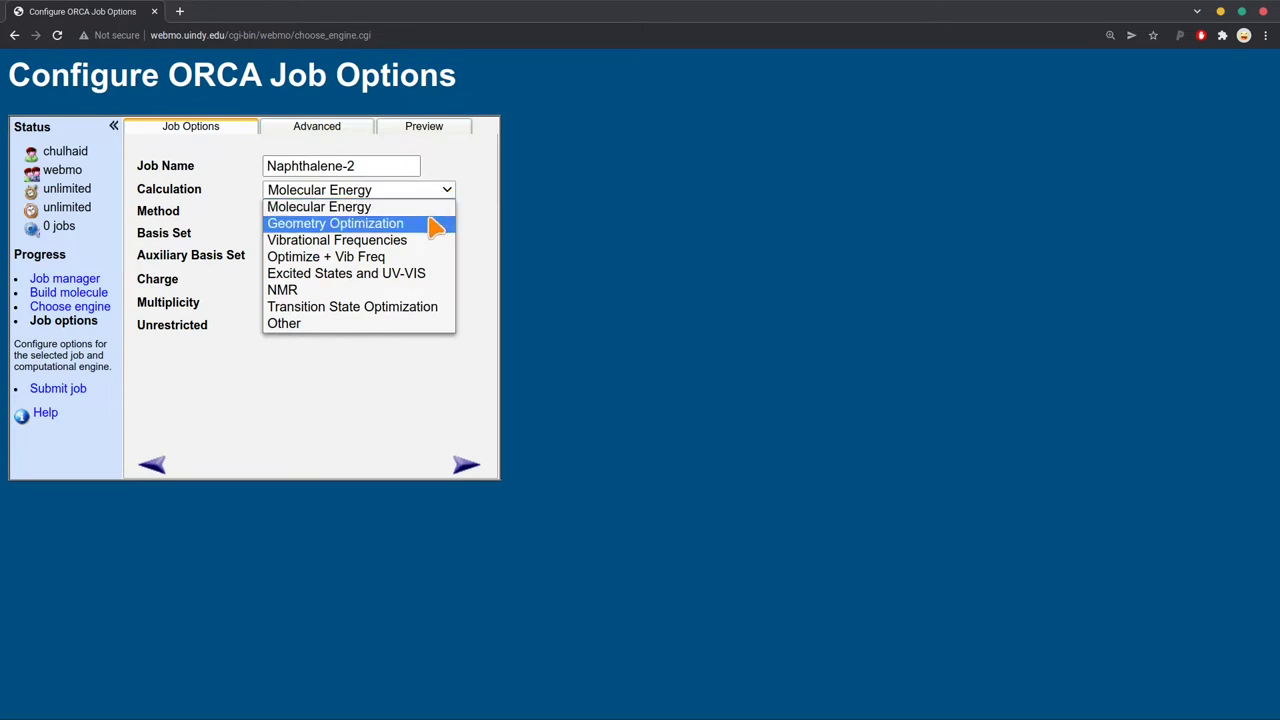
click(432, 226)
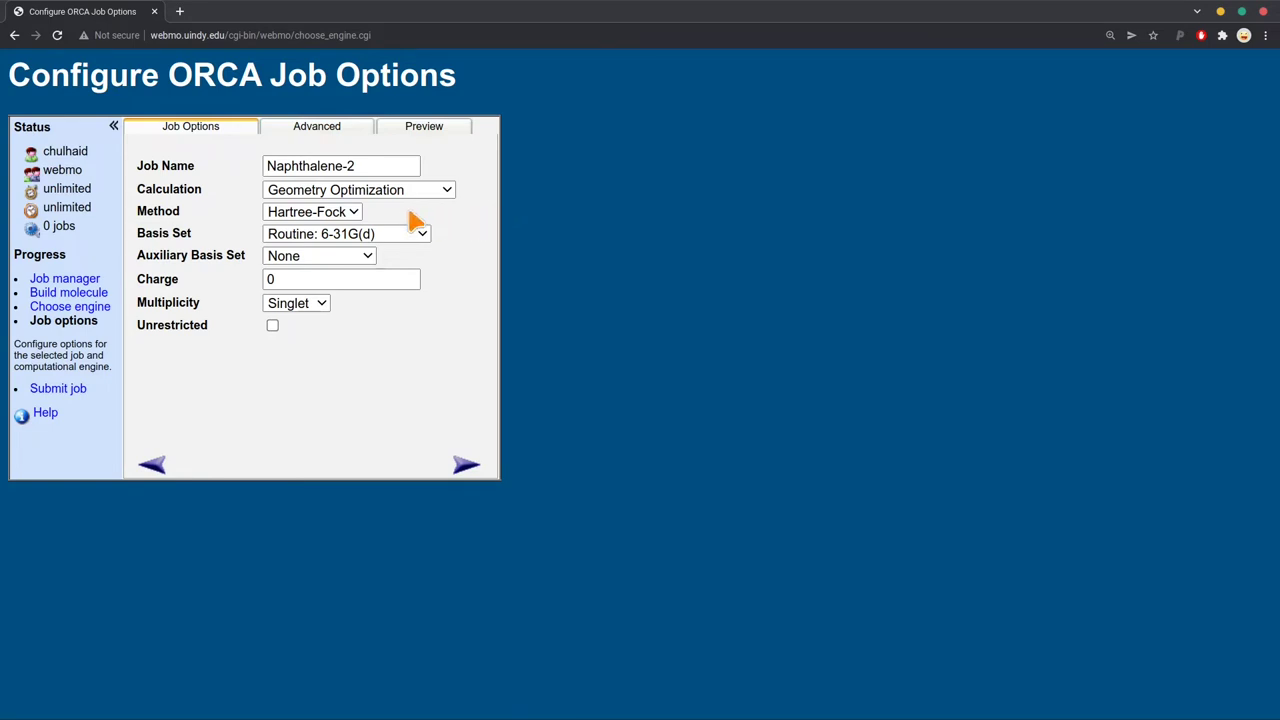
click(355, 215)
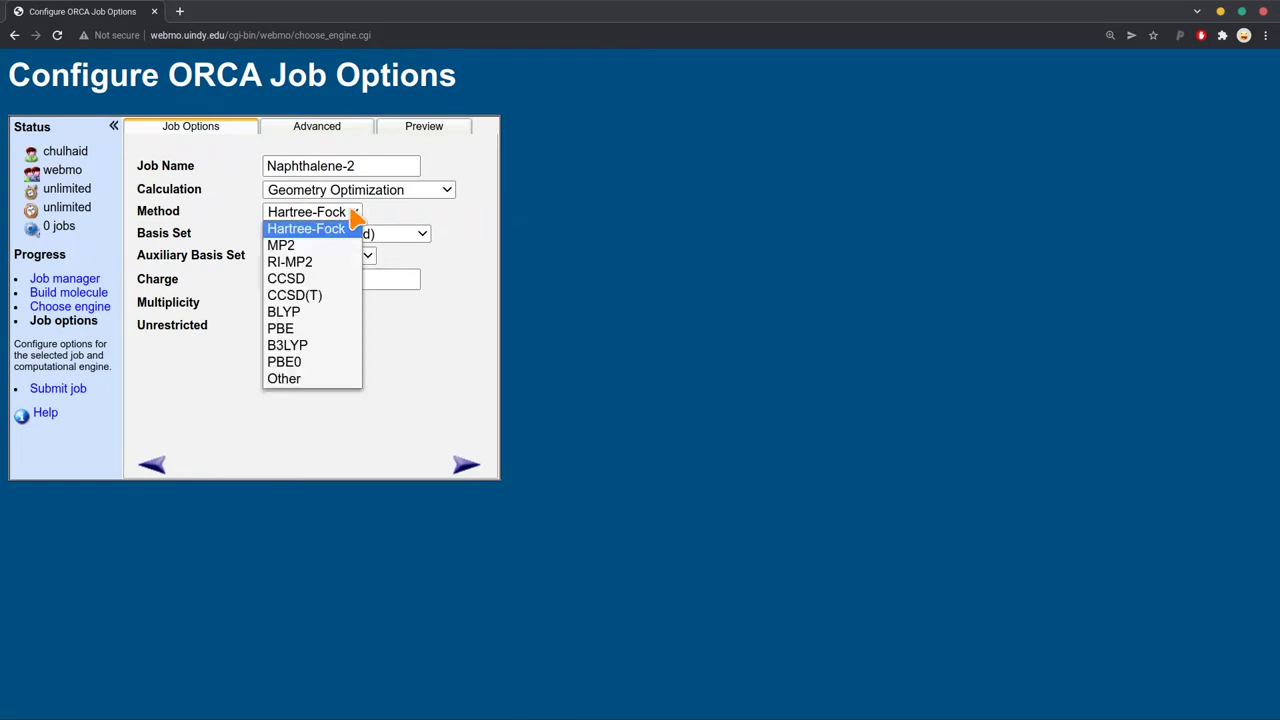
click(300, 368)
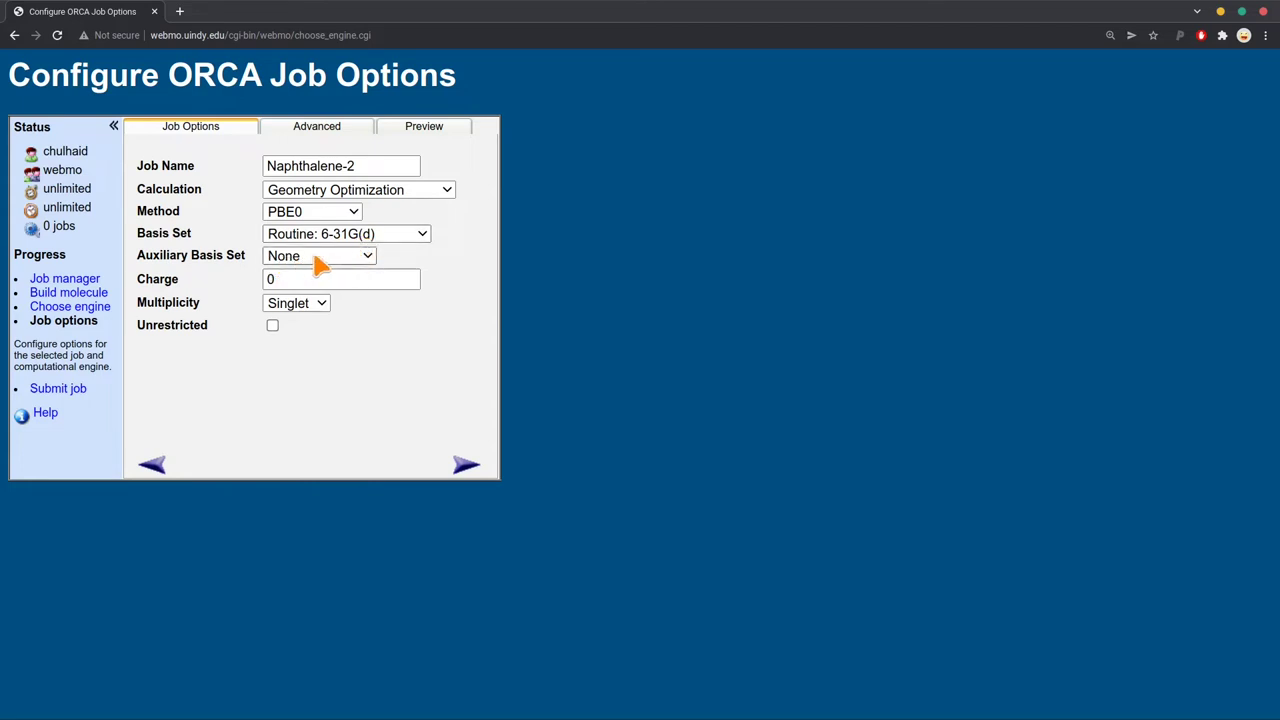
click(301, 281)
click(487, 298)
Step: Set the solvent to Water, preview the generated input, then return to Job Options
click(318, 134)
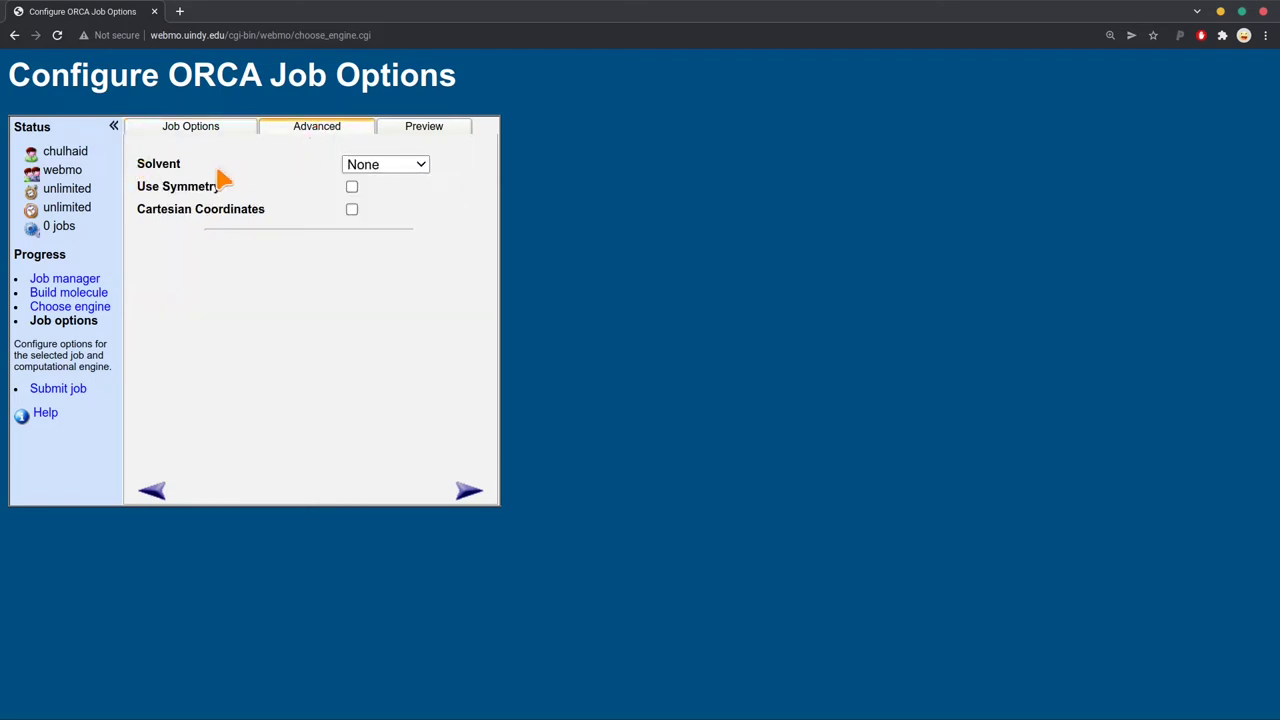
click(405, 168)
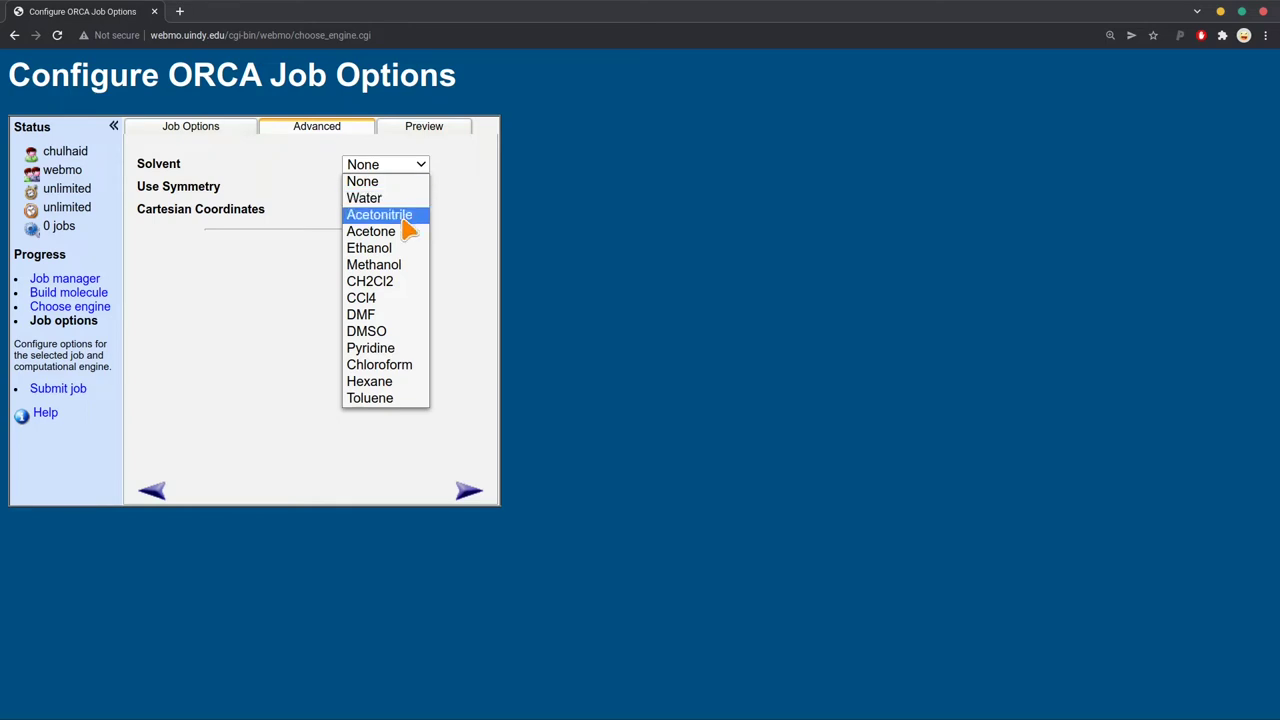
click(389, 199)
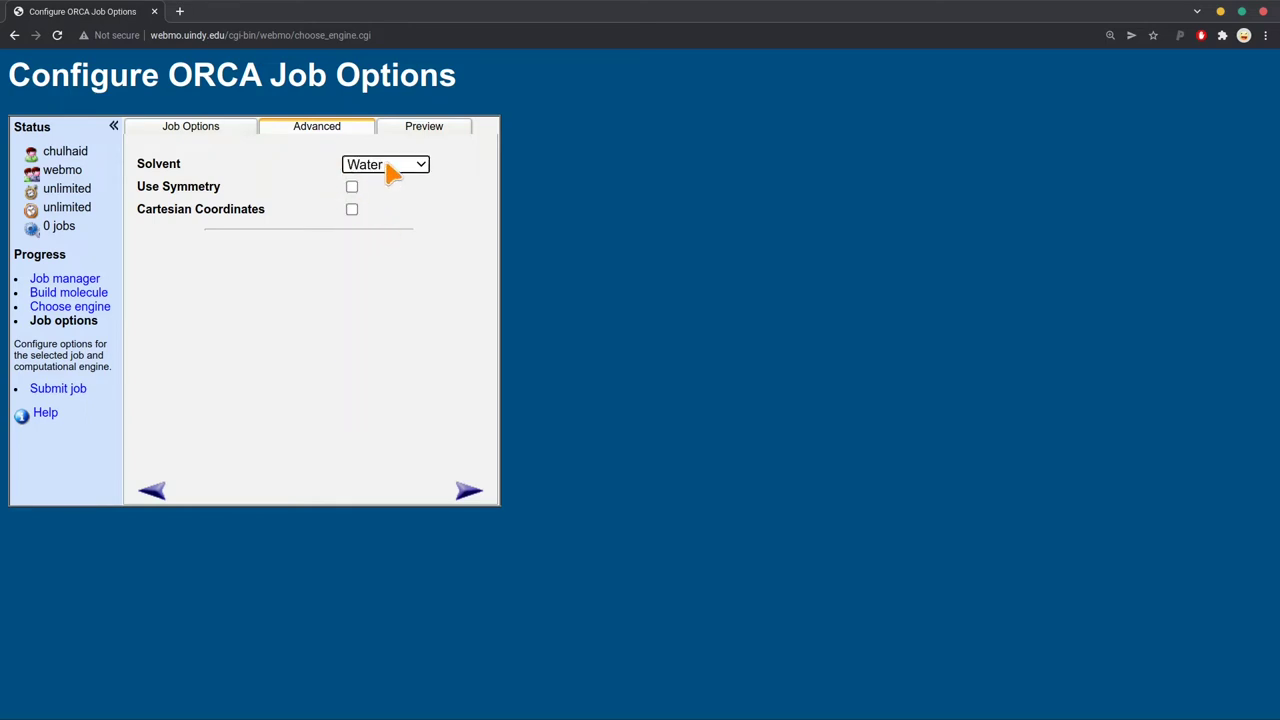
click(415, 133)
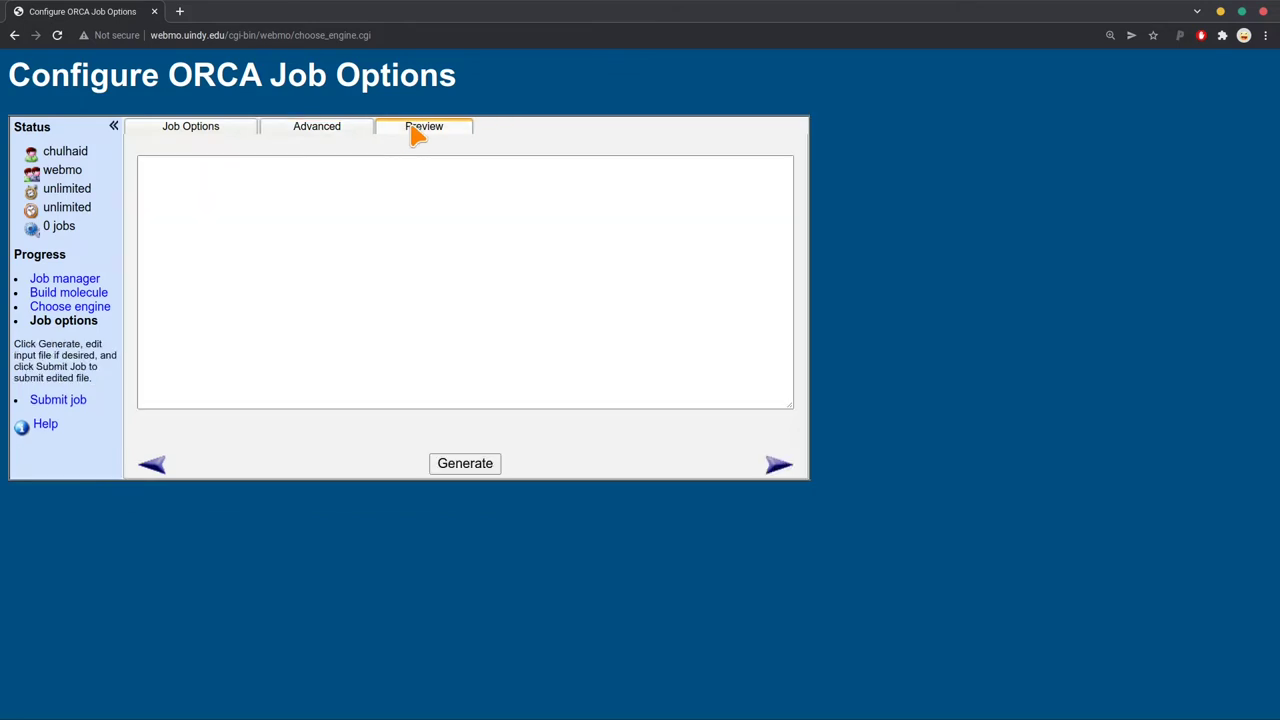
click(355, 133)
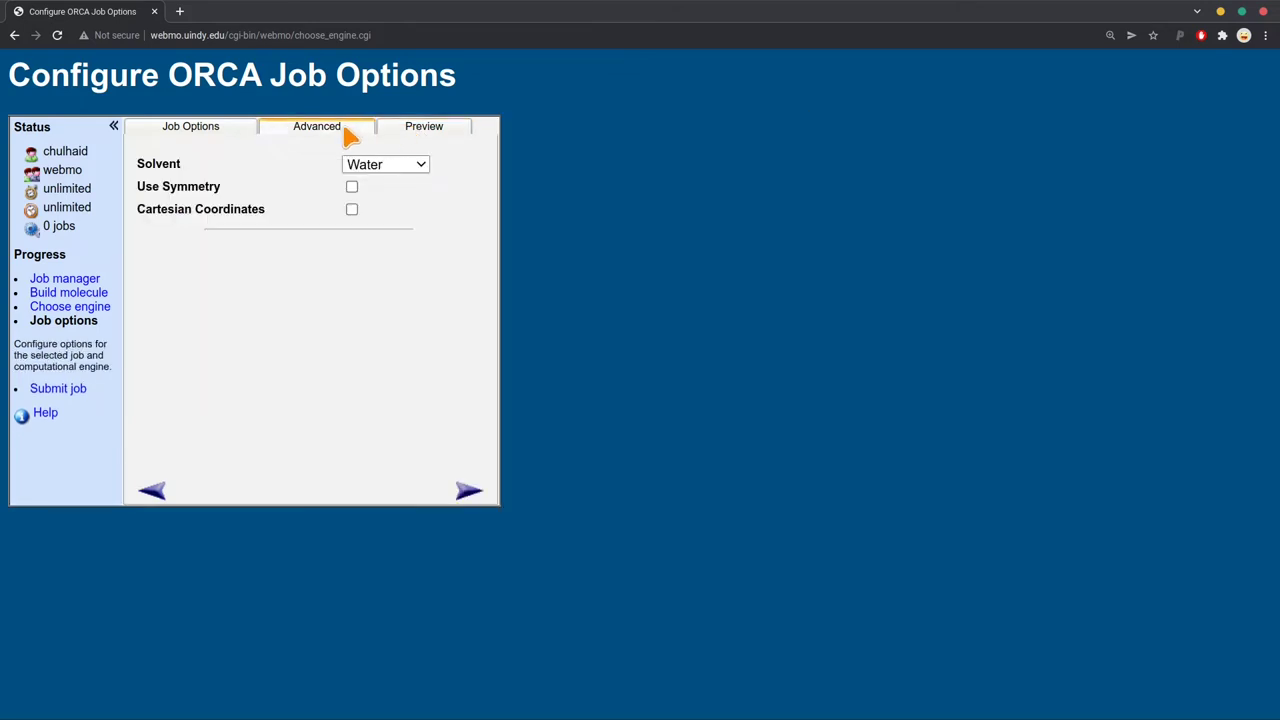
click(217, 133)
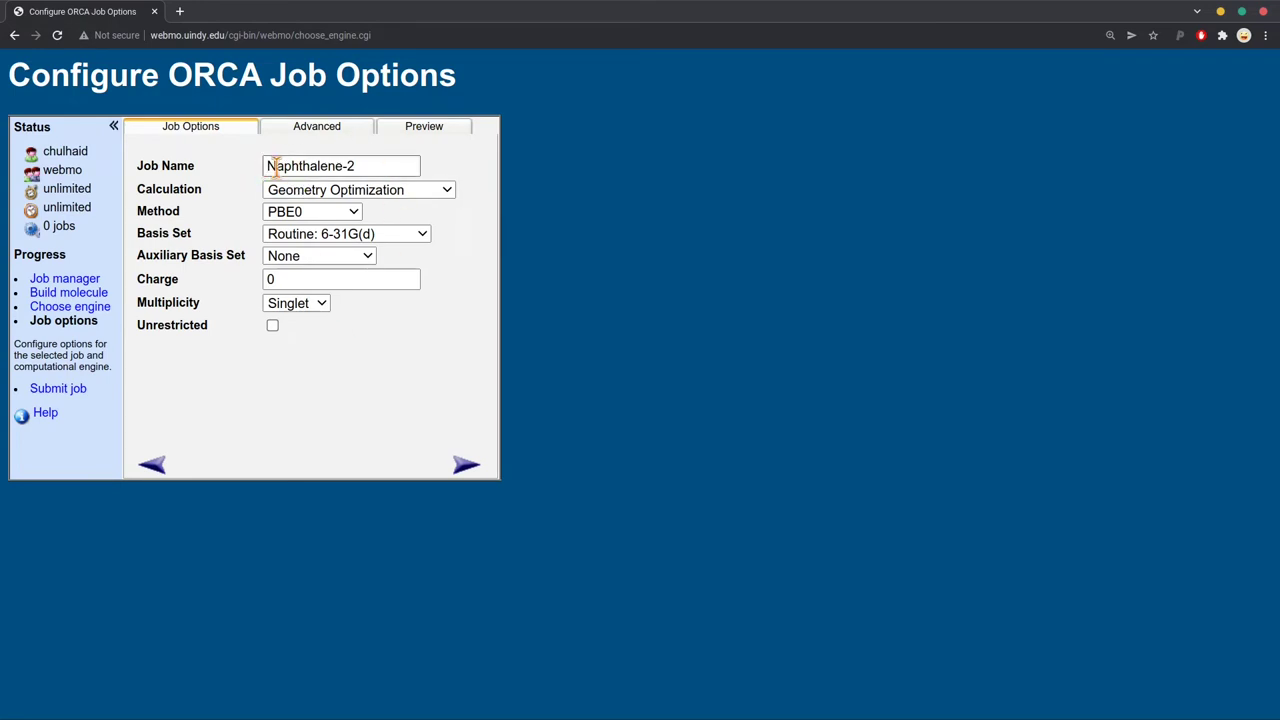
Step: Submit the Naphthalene-2 optimization and check job 42's description in the Job Manager
click(465, 466)
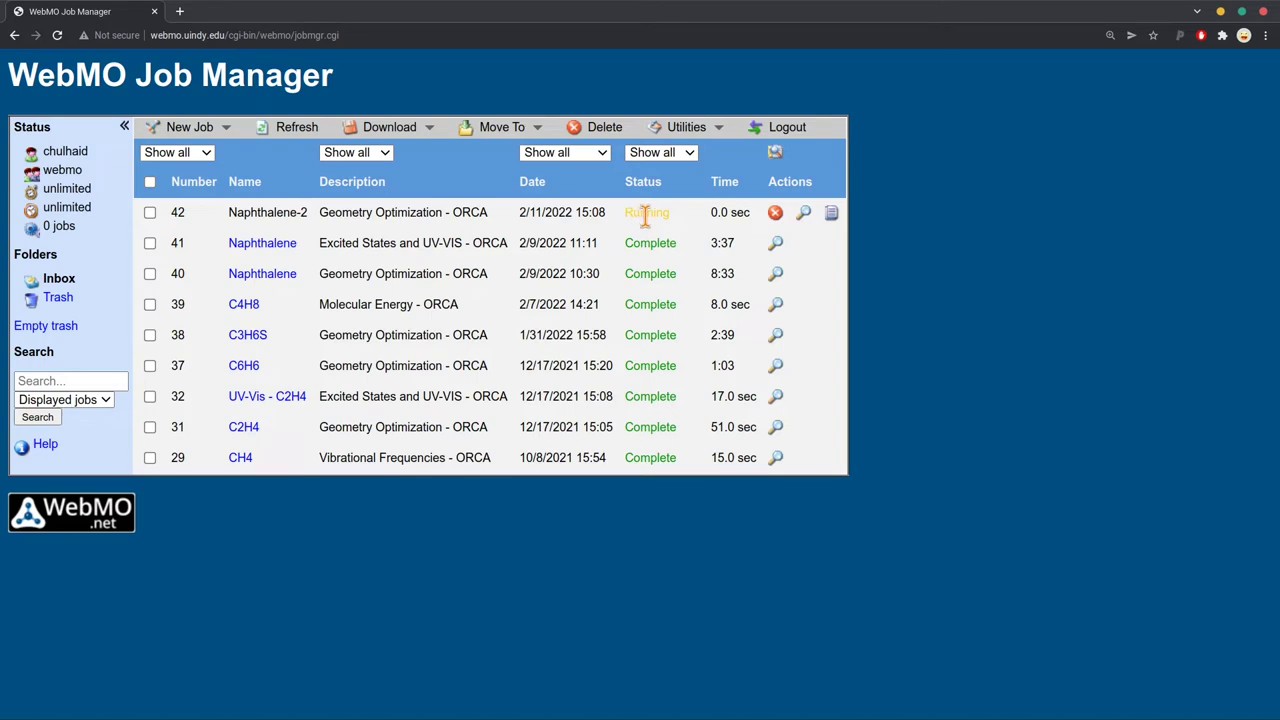
mouse_move(645, 216)
drag(351, 213, 481, 214)
click(490, 218)
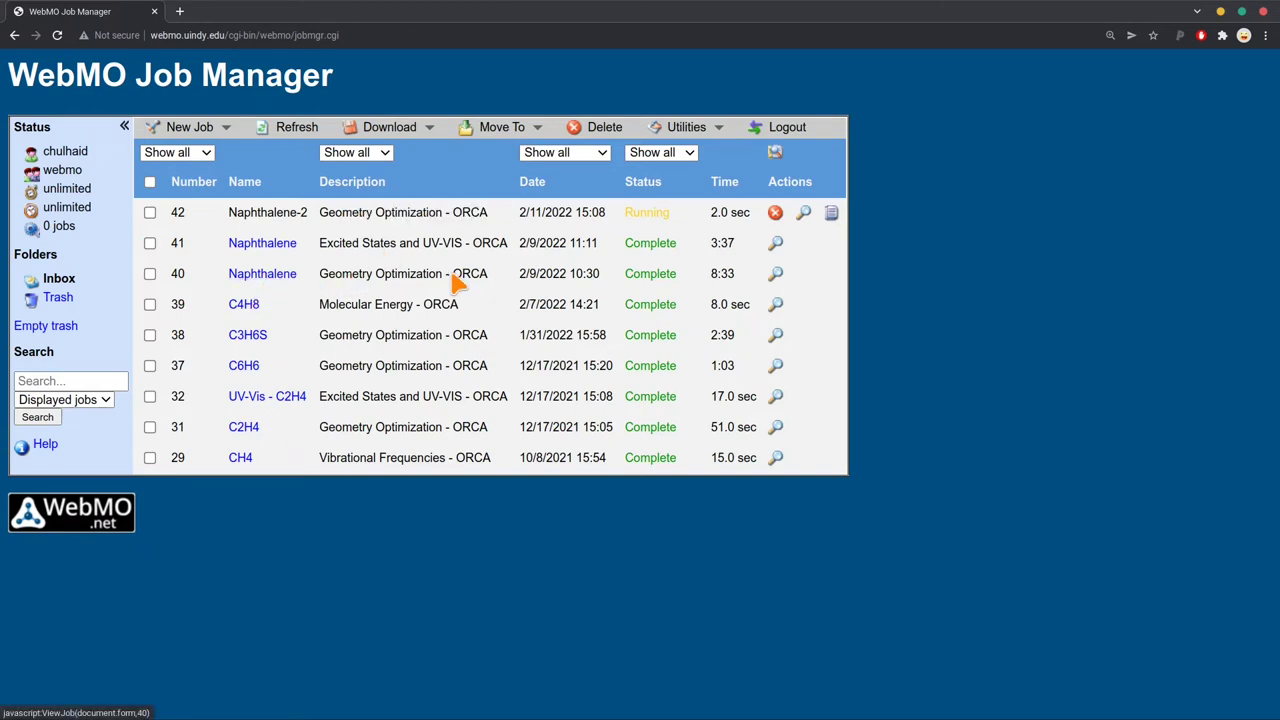
Step: Review job 40's Geometry Optimization entry, its Complete status and 8:33 run time
drag(325, 277, 490, 277)
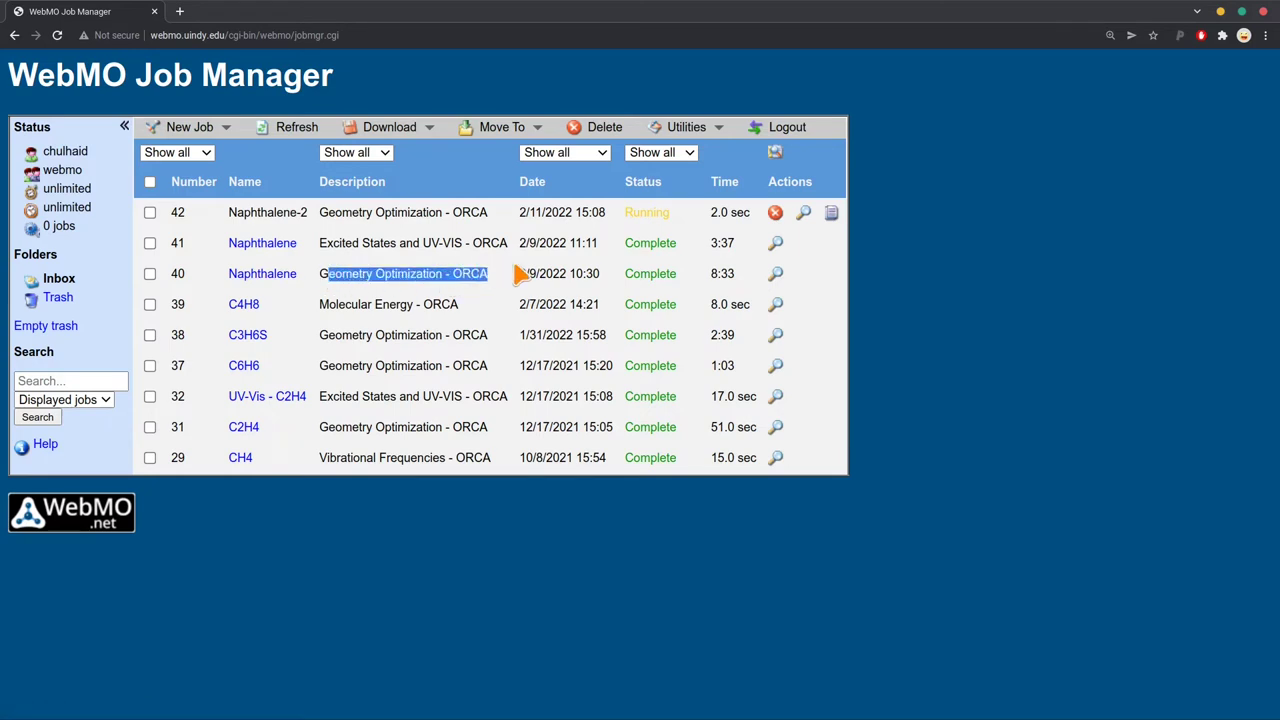
double_click(655, 278)
click(658, 285)
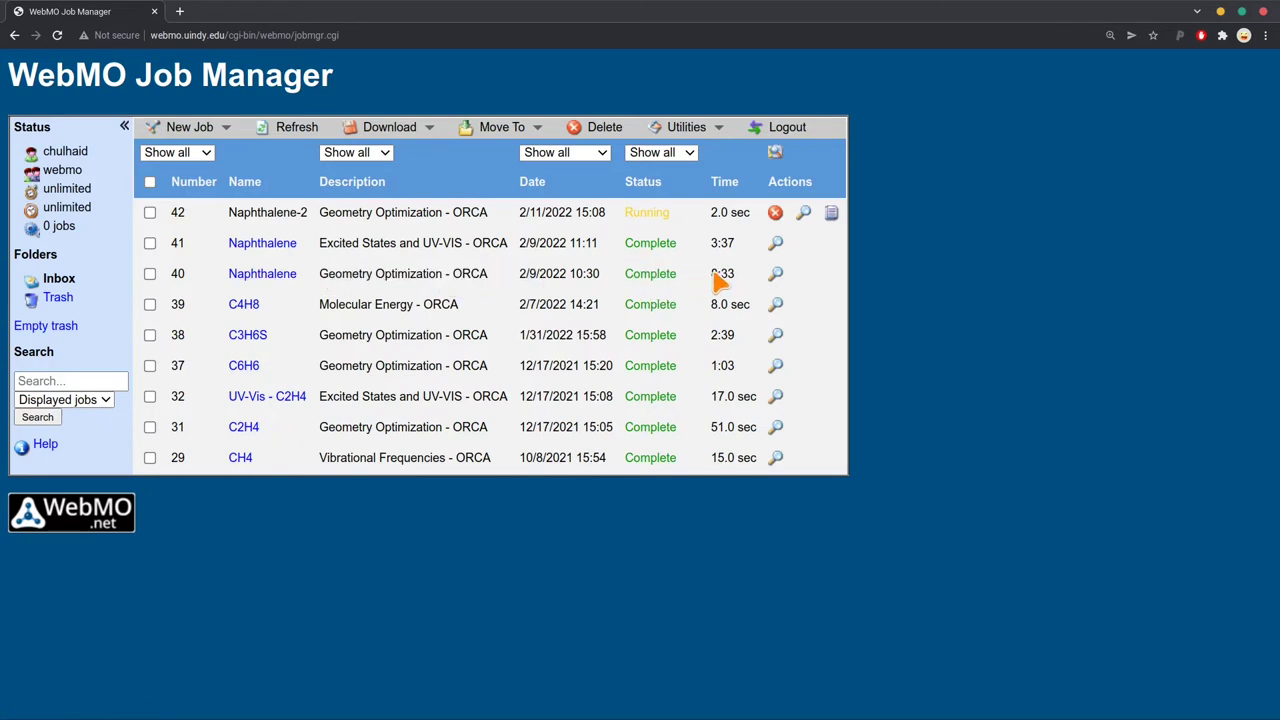
drag(714, 273, 712, 287)
click(738, 274)
click(703, 291)
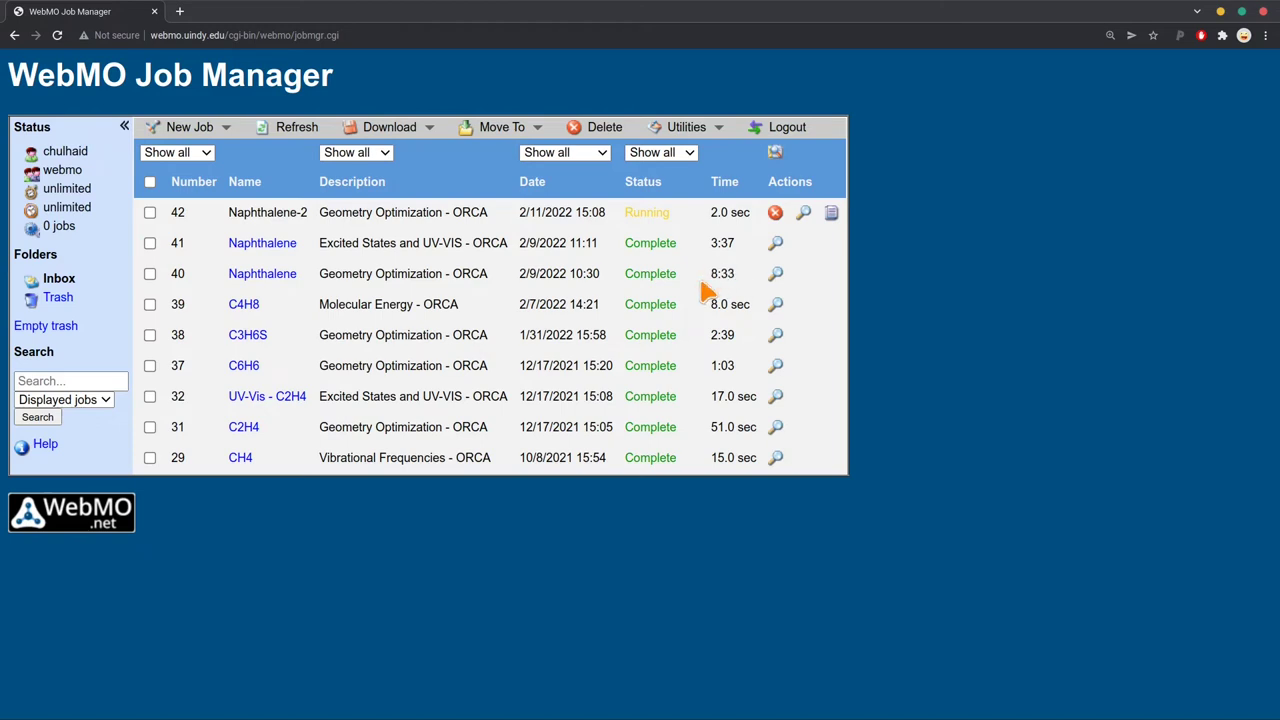
click(776, 274)
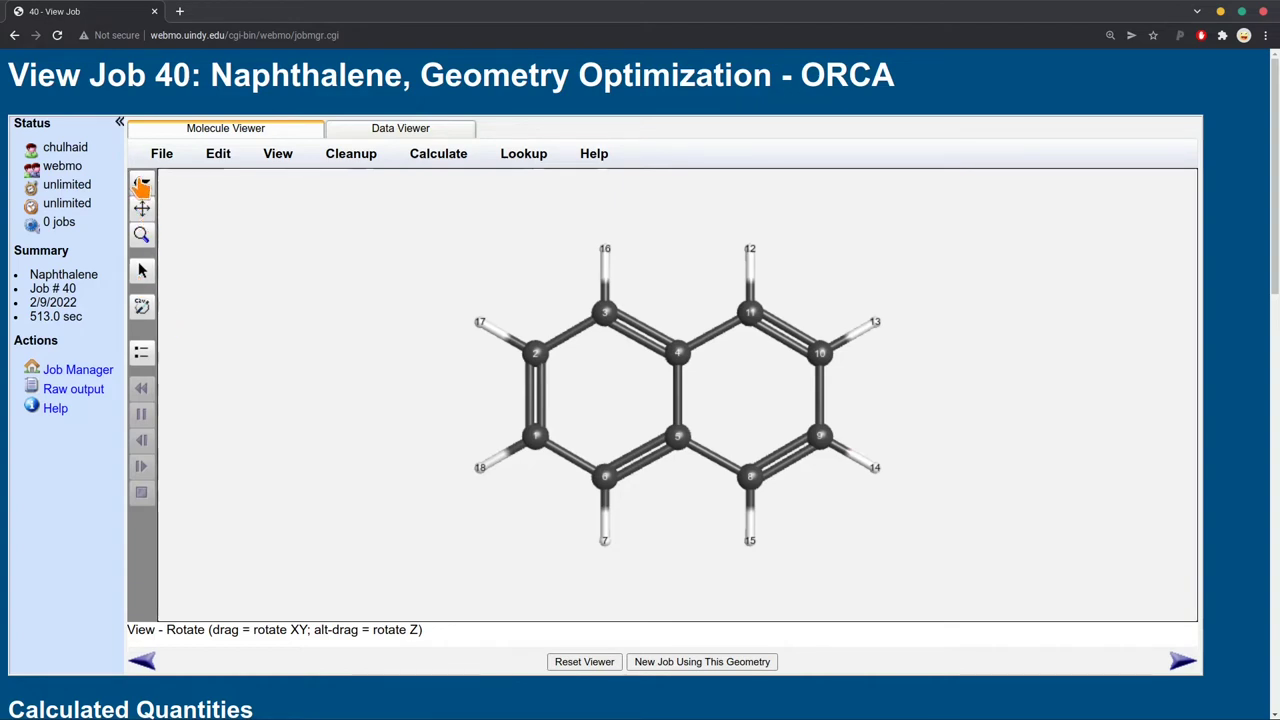
drag(943, 344, 956, 300)
drag(478, 408, 420, 560)
scroll(423, 551, down, 5)
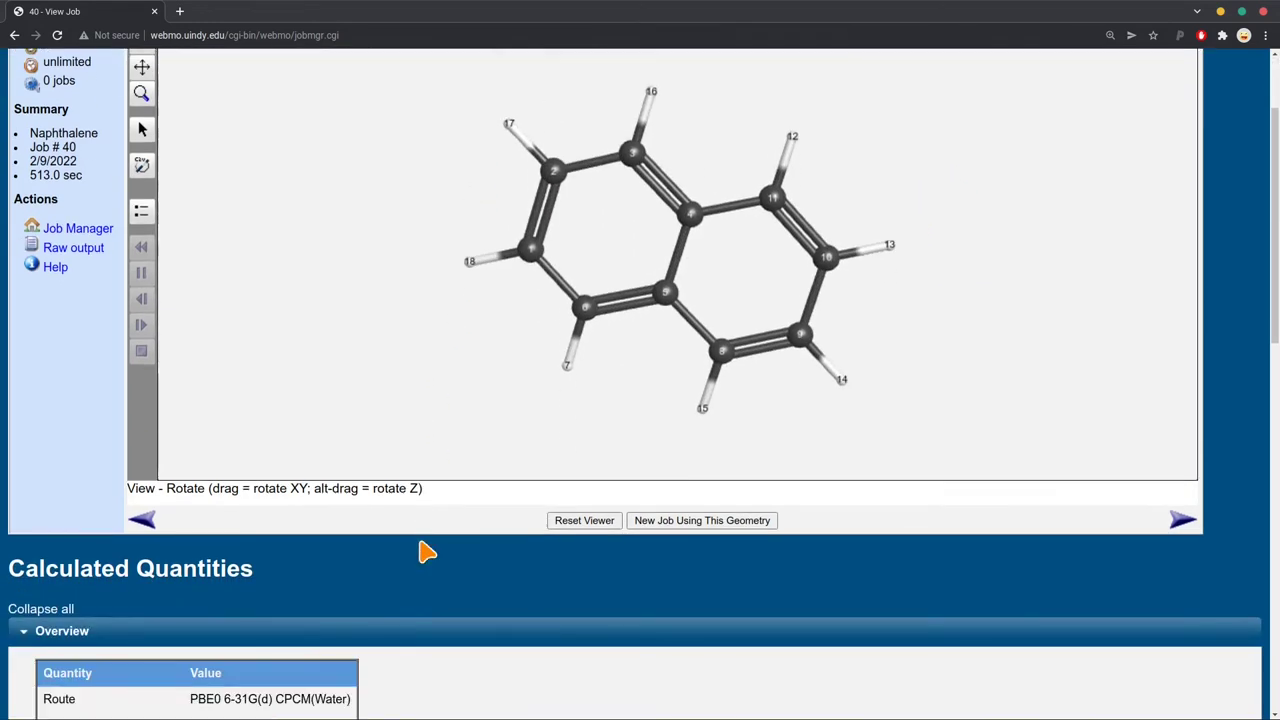
scroll(462, 548, down, 4)
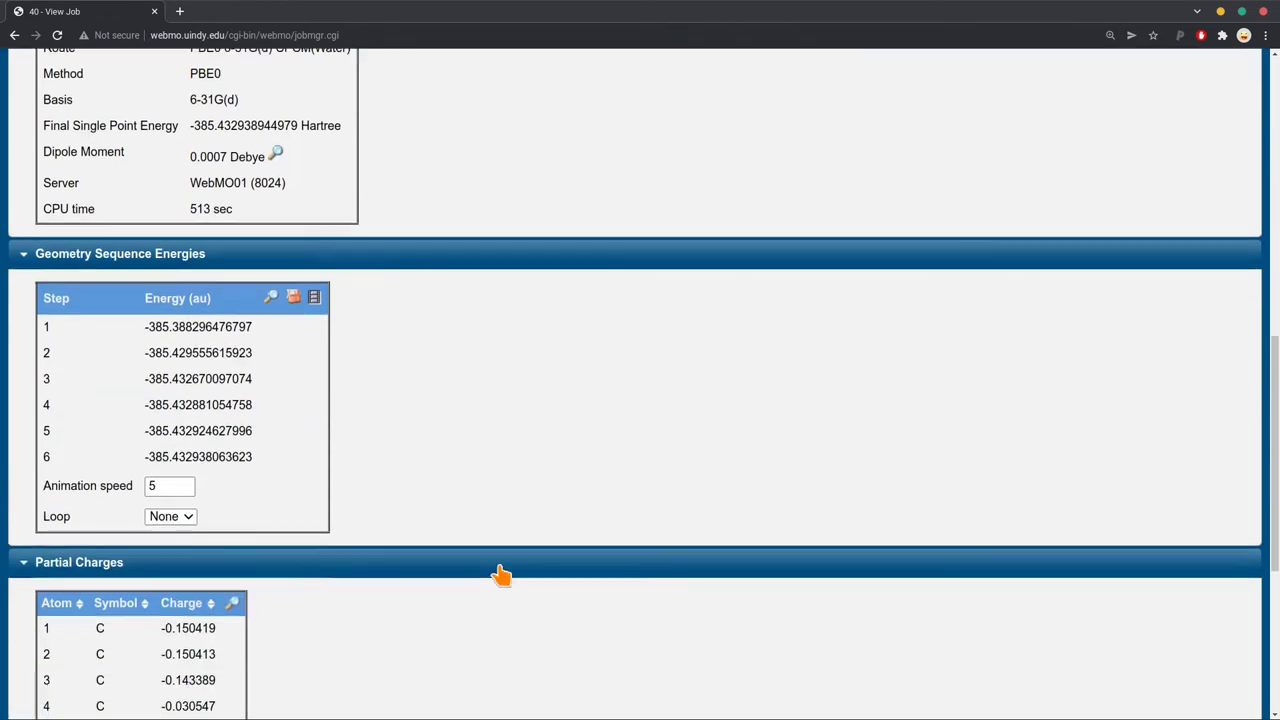
scroll(357, 391, down, 2)
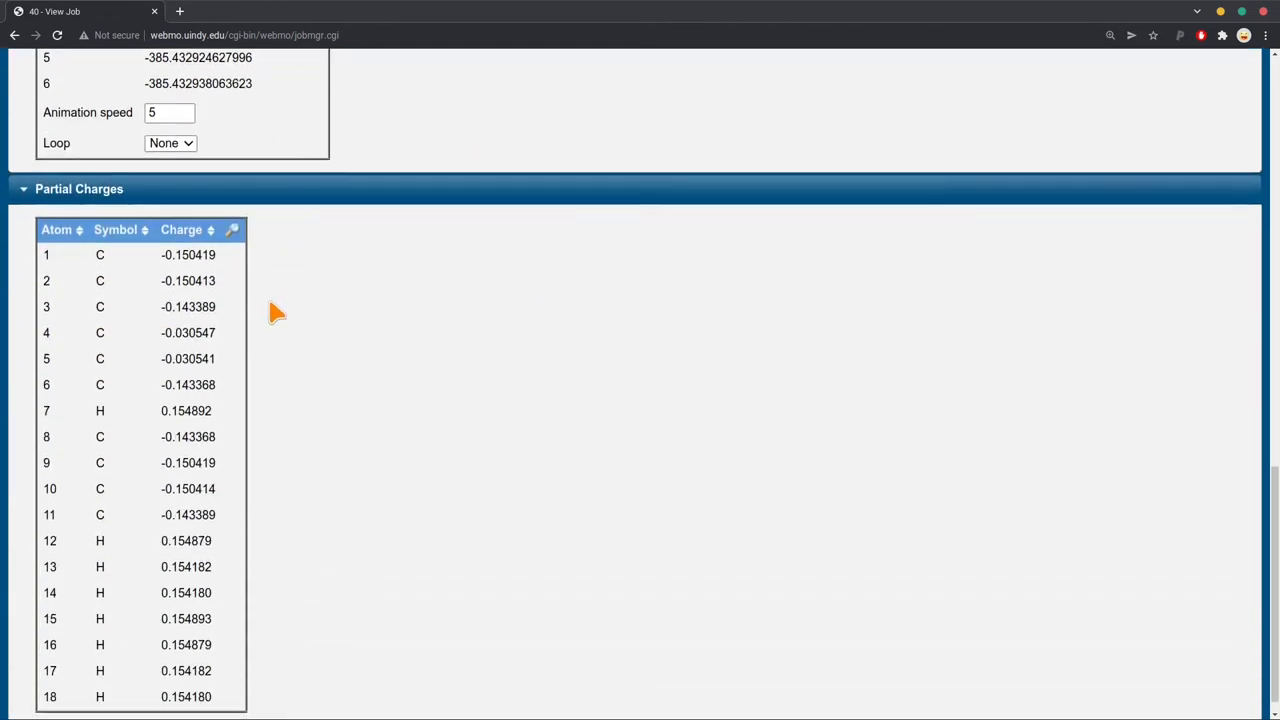
scroll(274, 314, up, 2)
scroll(333, 370, down, 2)
scroll(720, 466, up, 9)
scroll(815, 477, up, 3)
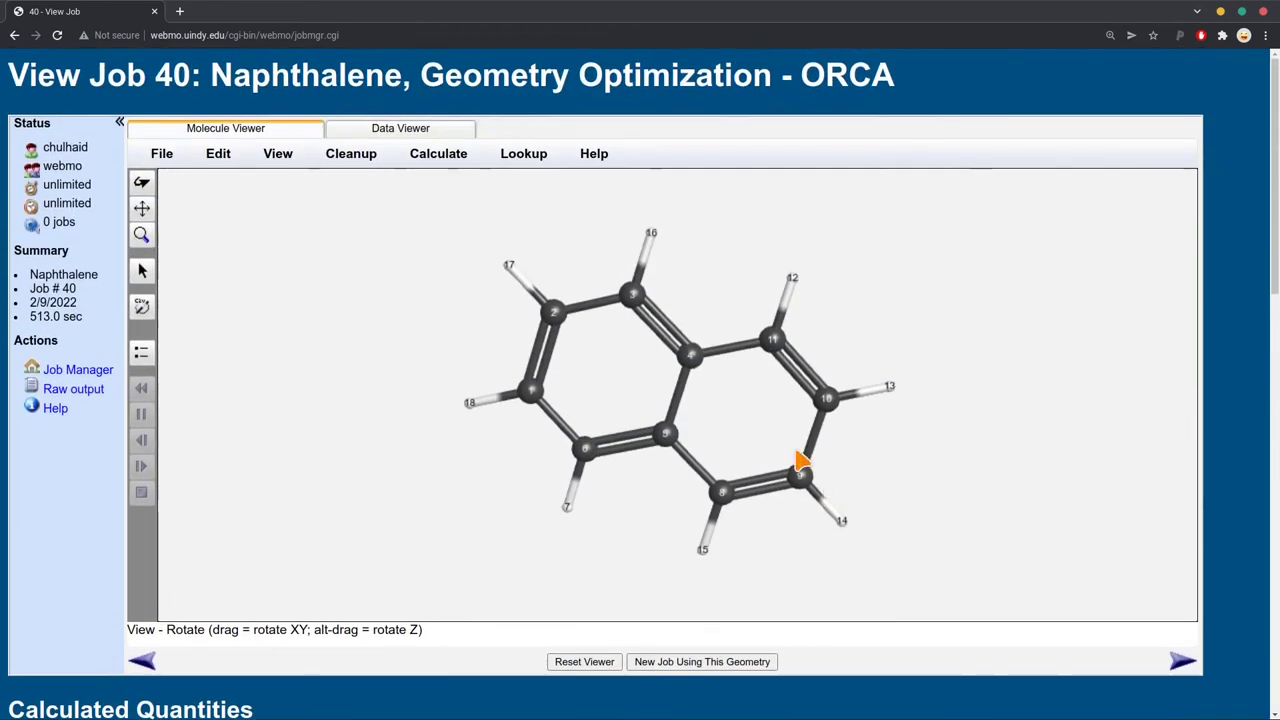
drag(780, 434, 930, 363)
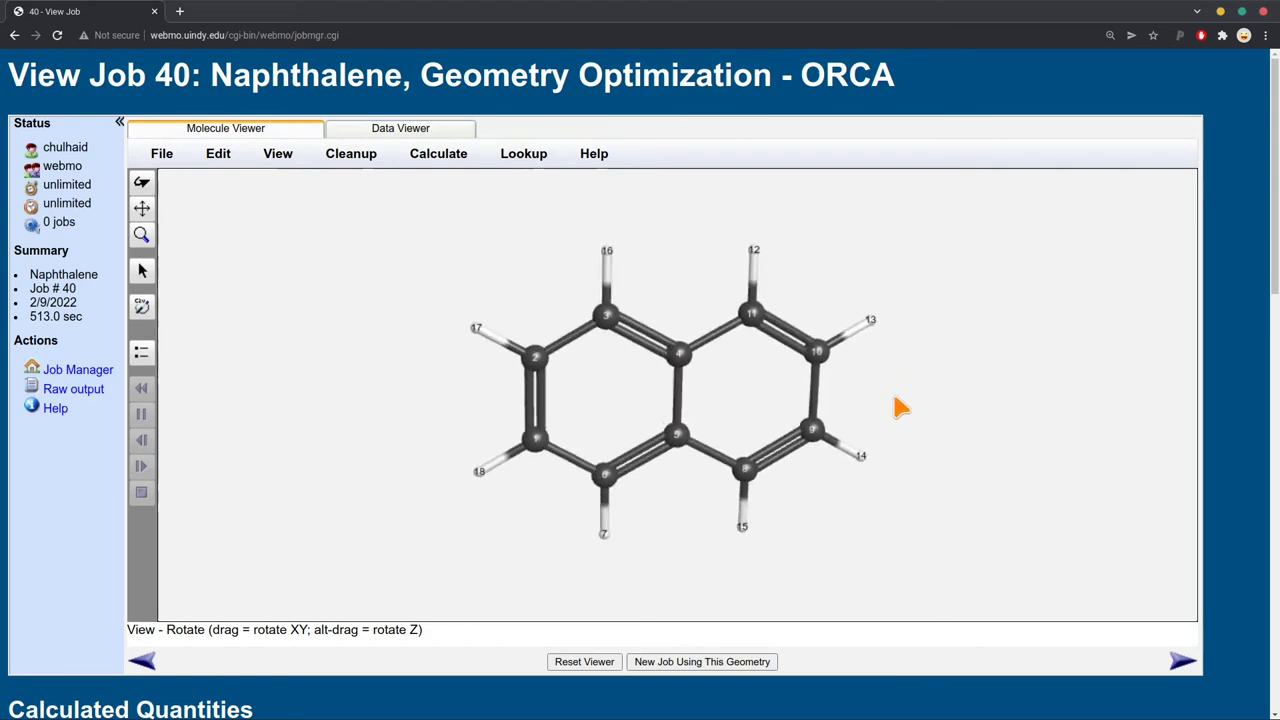
Step: Start a new ORCA job from job 40's optimized geometry and append -2 to its name
click(688, 672)
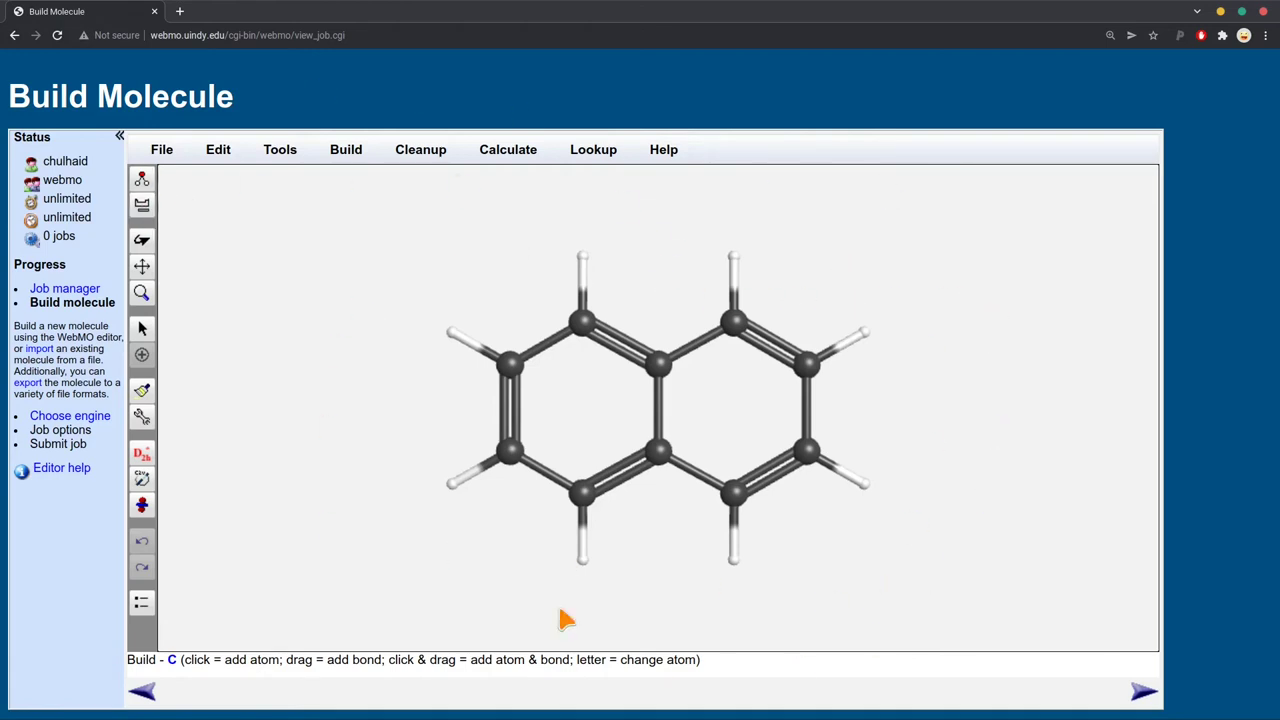
click(68, 416)
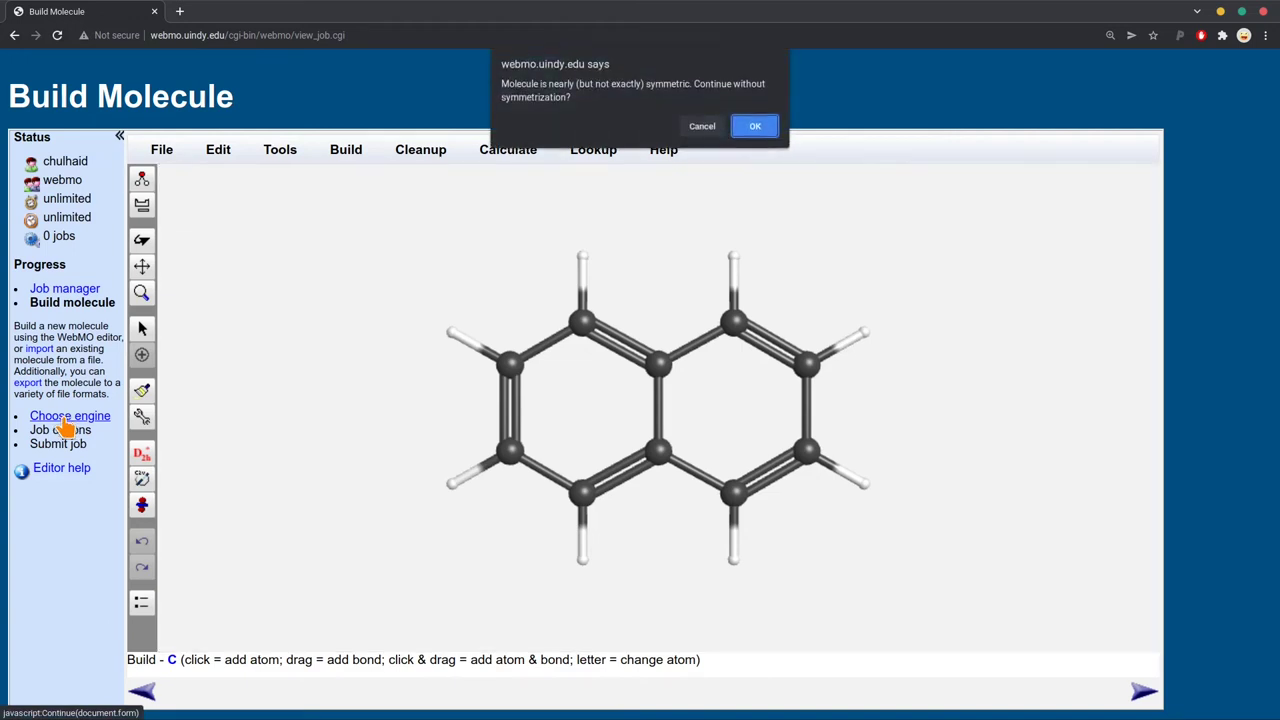
click(756, 126)
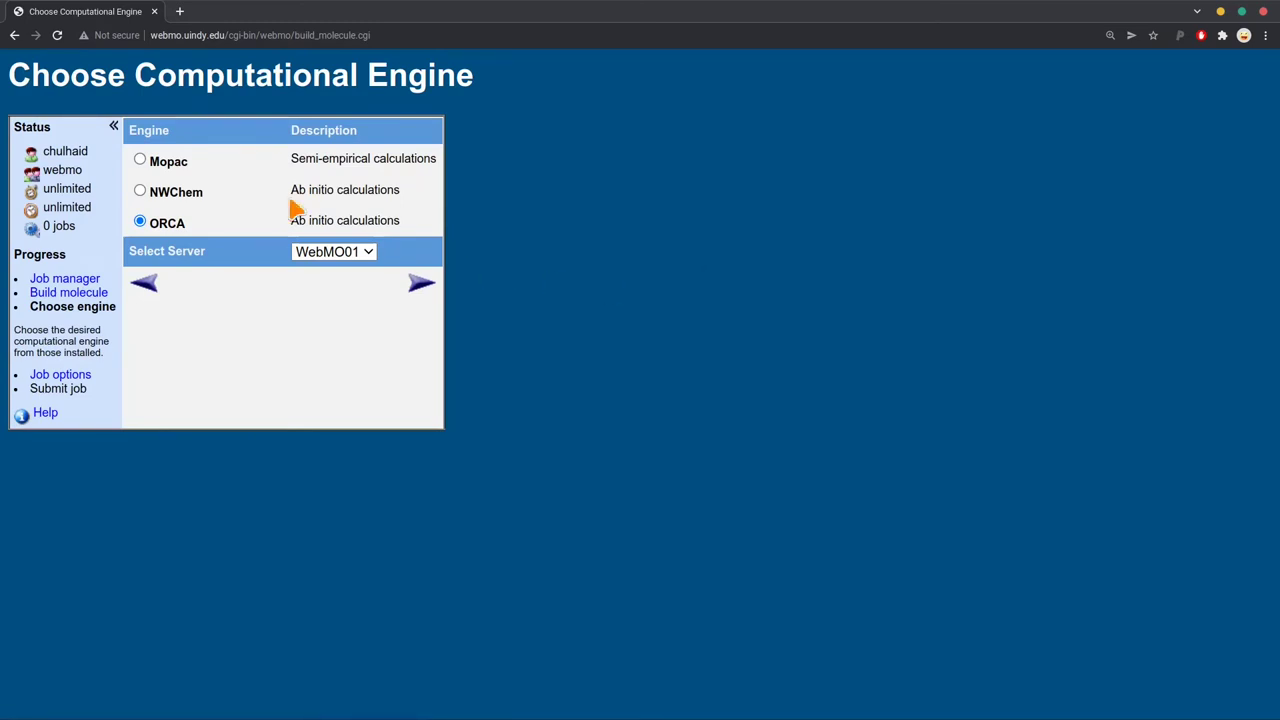
click(420, 285)
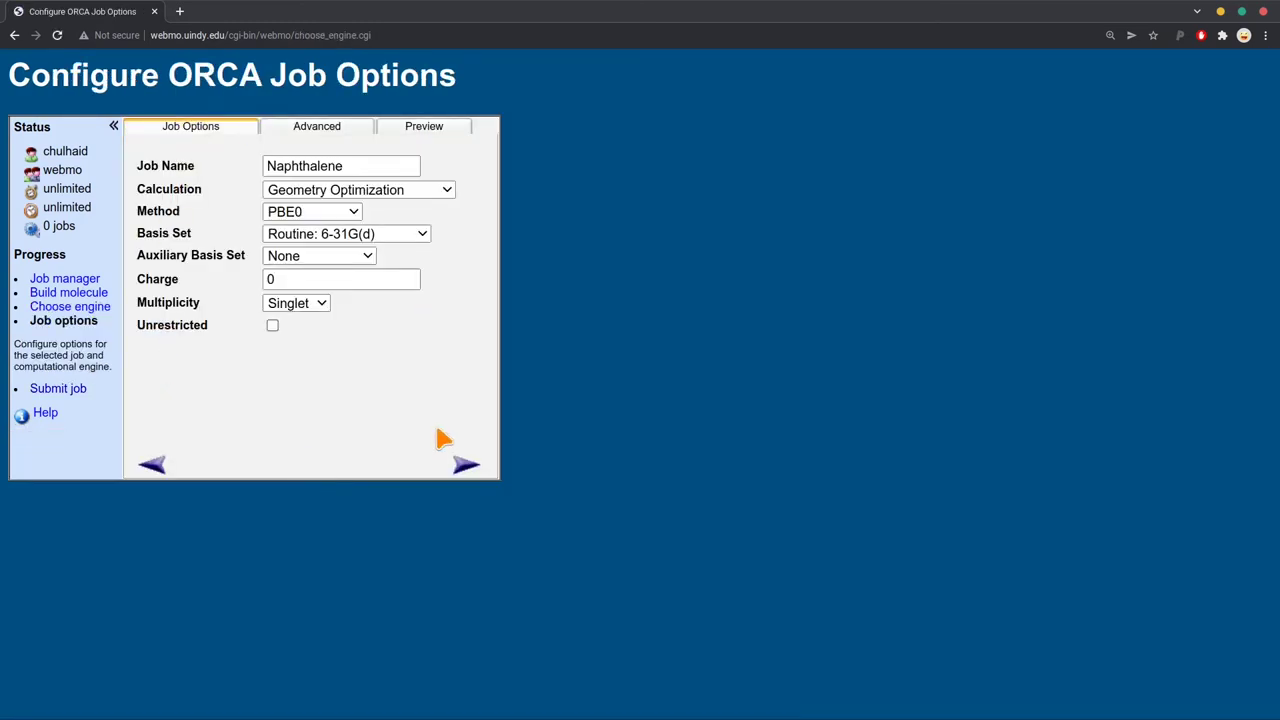
click(382, 165)
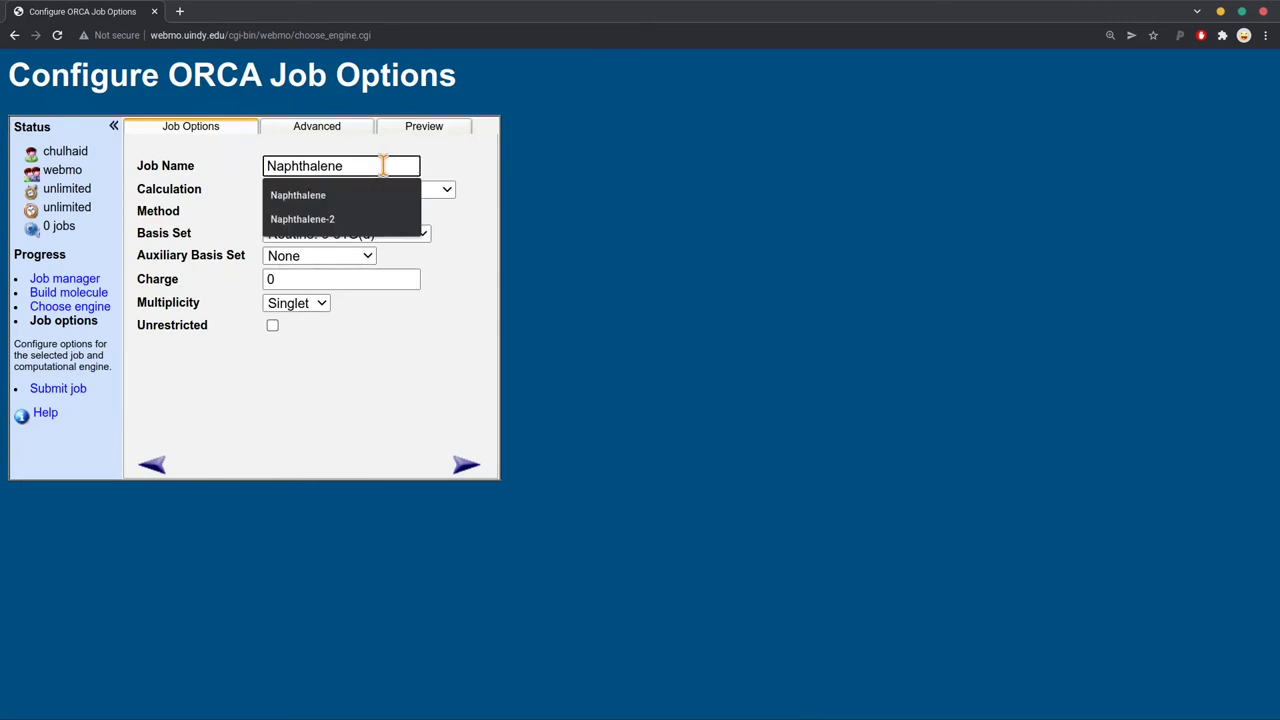
text(-2)
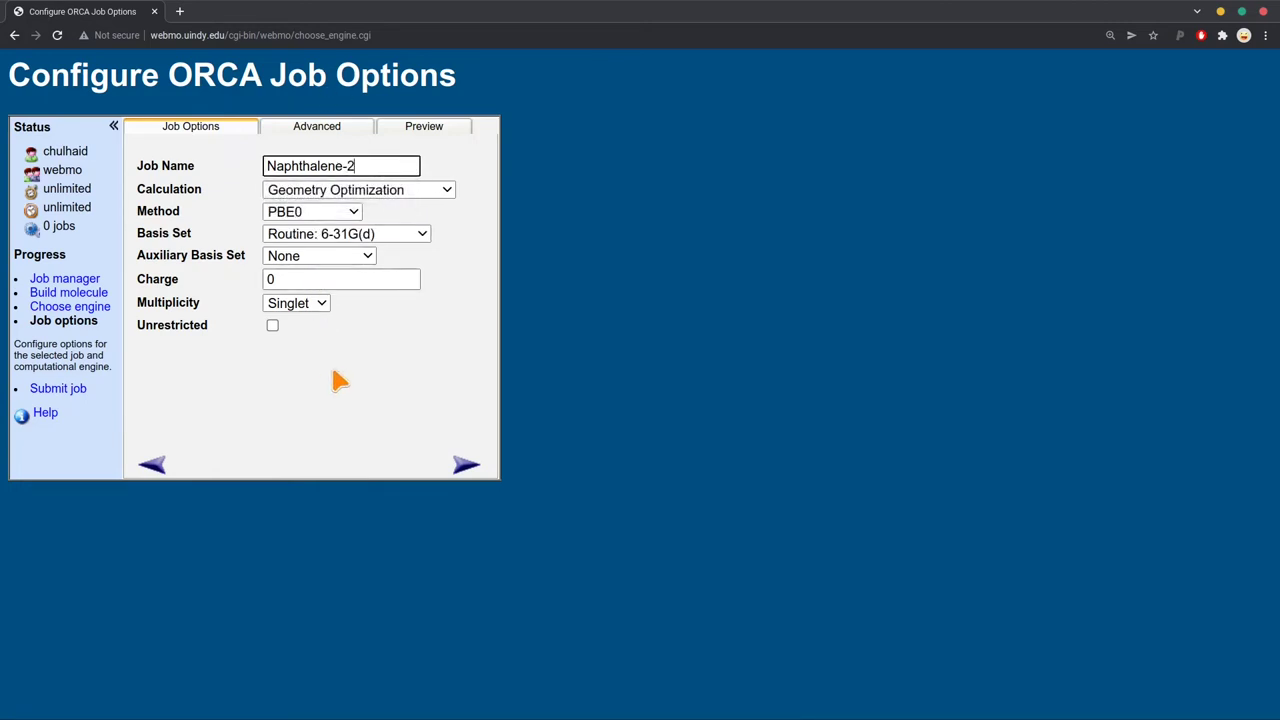
click(418, 502)
Step: Set Excited States and UV-VIS with PBE0 and TDDFT, then submit the job
click(331, 192)
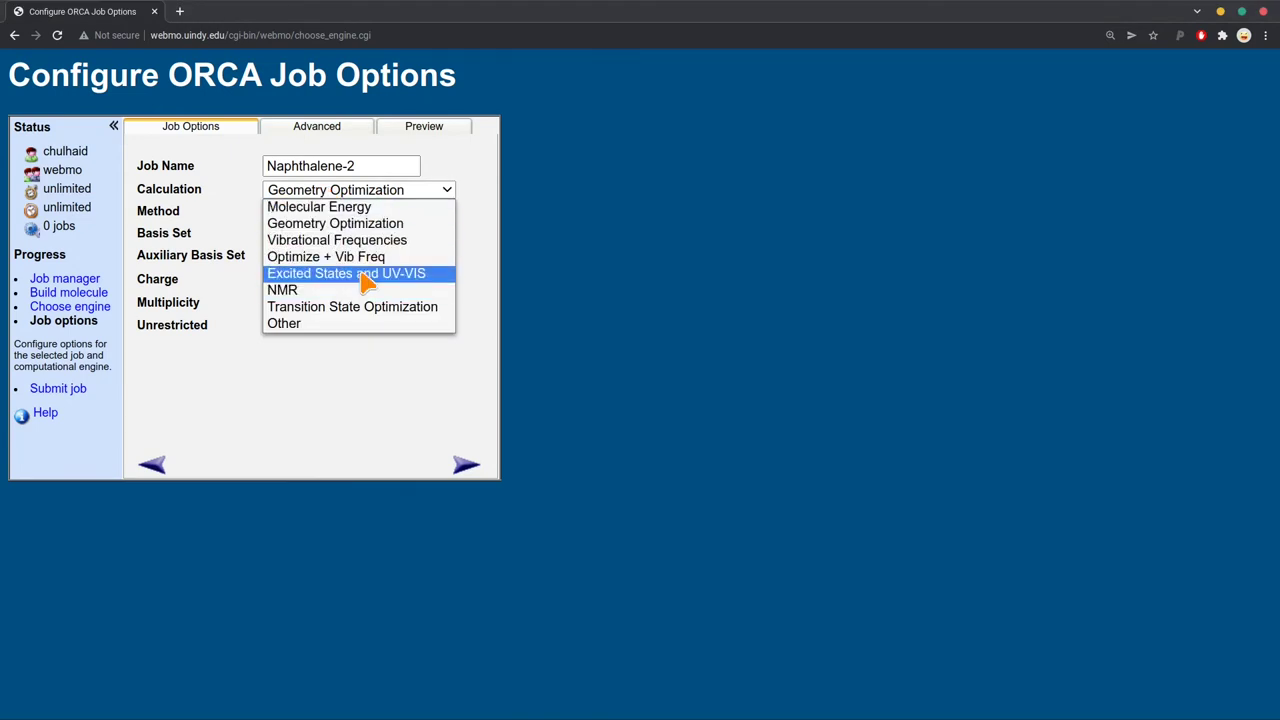
click(419, 283)
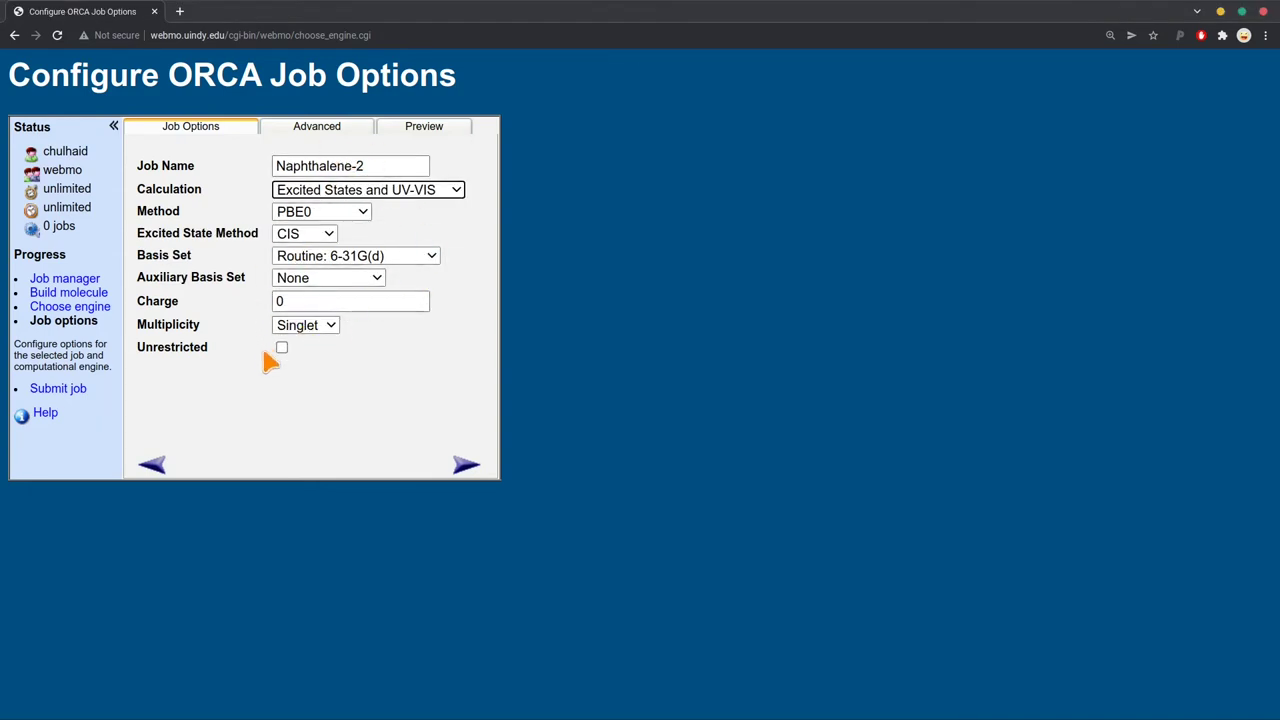
click(351, 212)
click(325, 366)
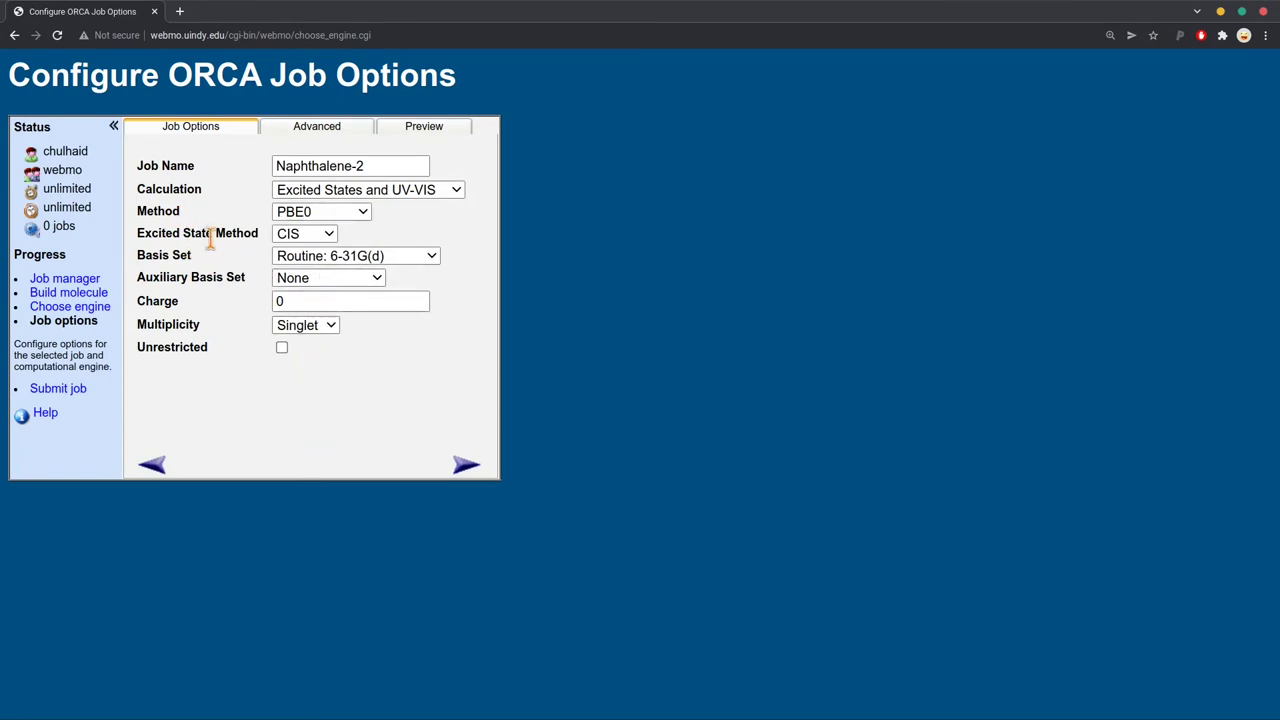
click(317, 236)
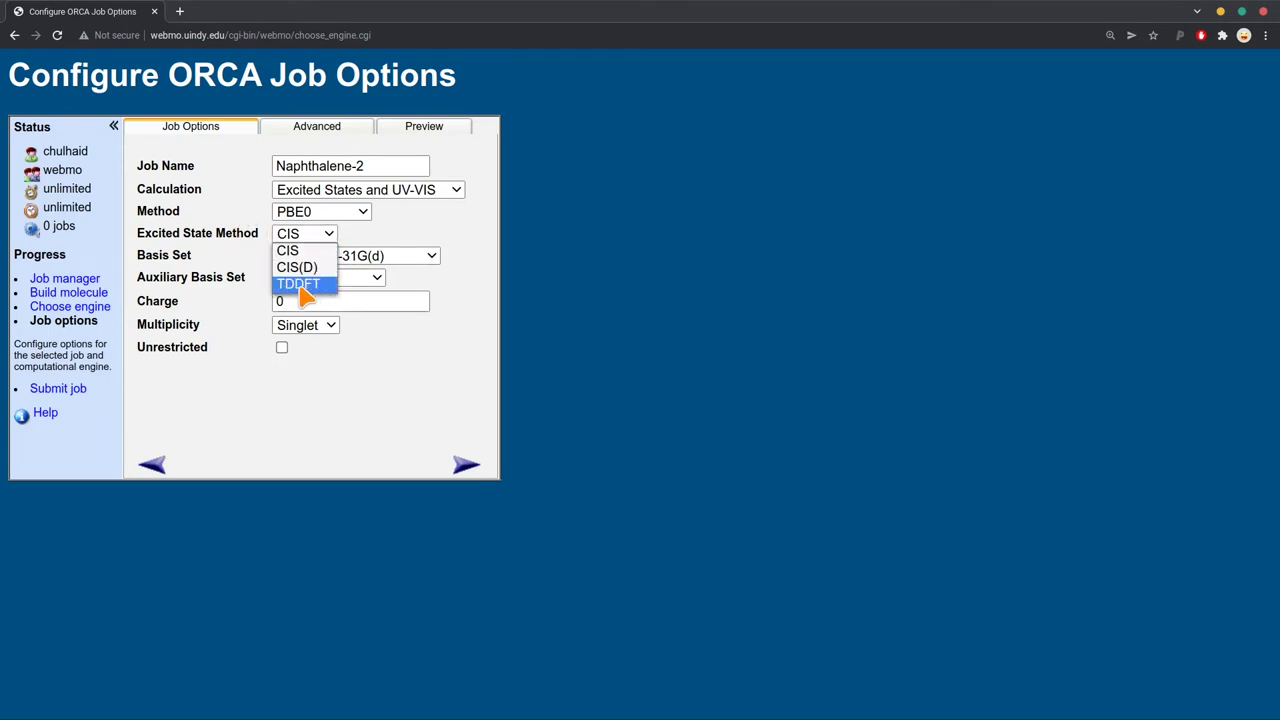
click(313, 288)
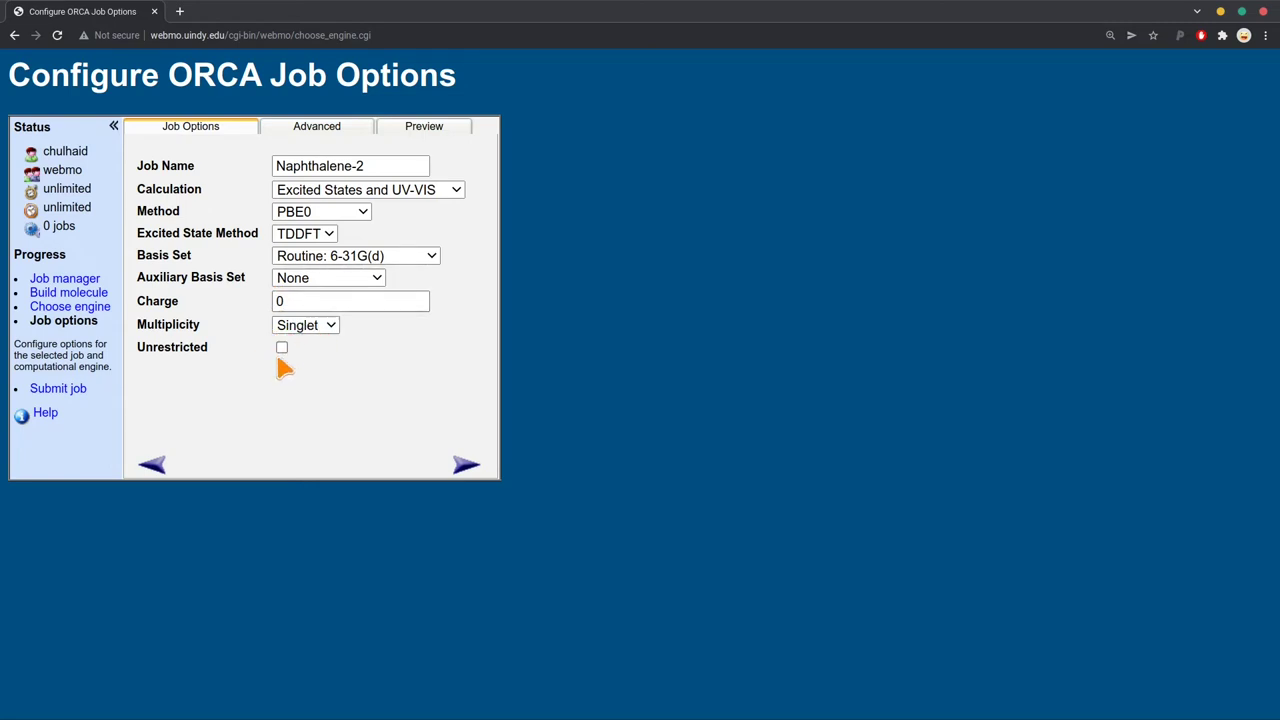
click(309, 133)
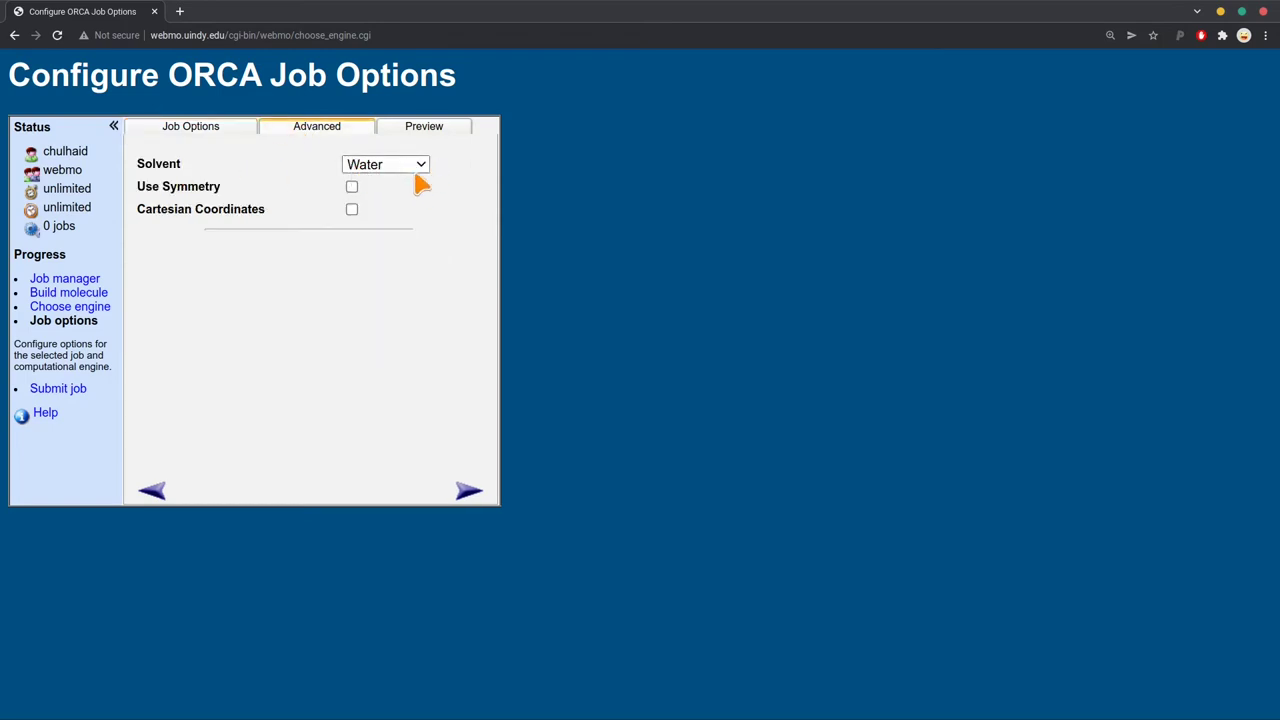
click(243, 133)
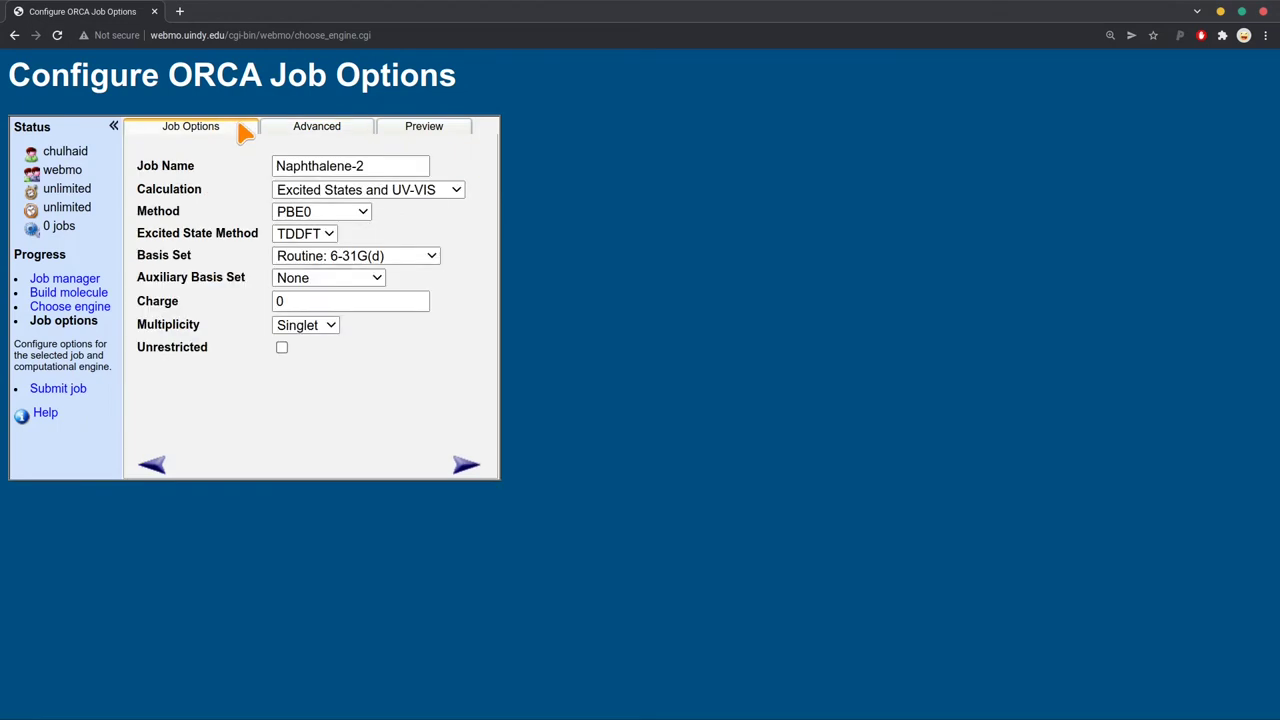
click(464, 466)
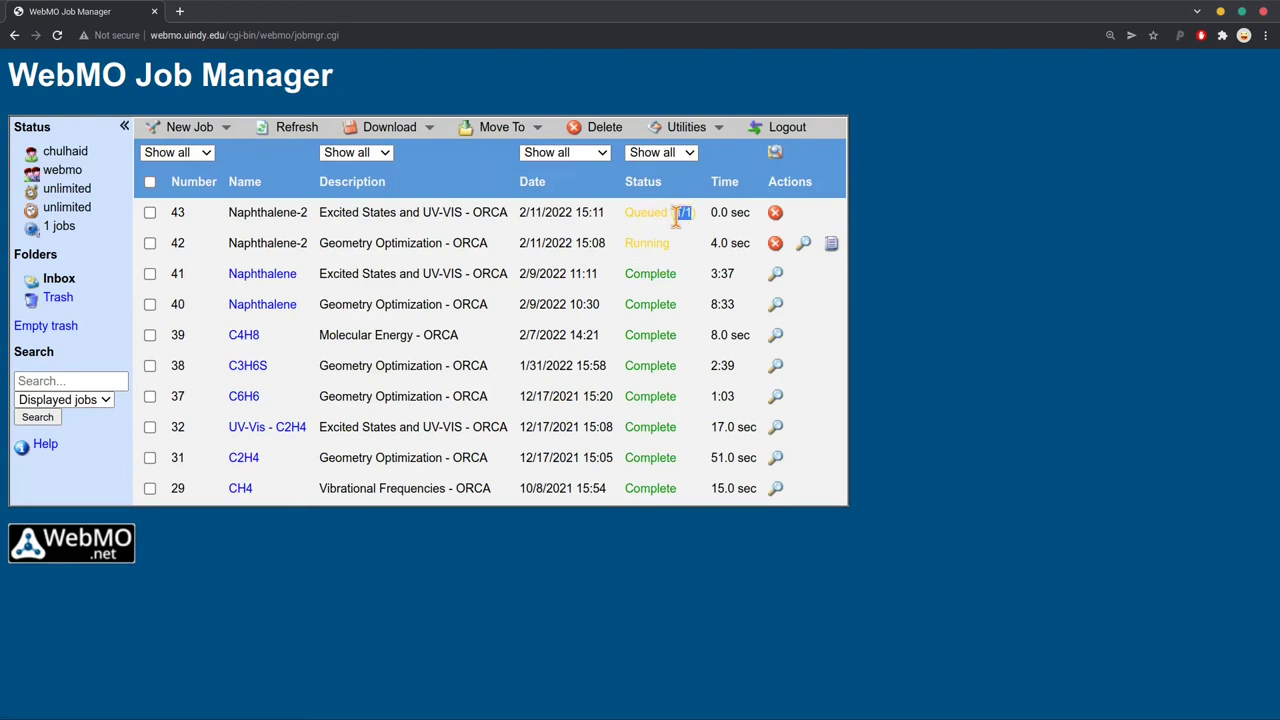
Step: Kill running jobs 42 and 43, confirming each abort, then note job 41's Excited States run
double_click(658, 244)
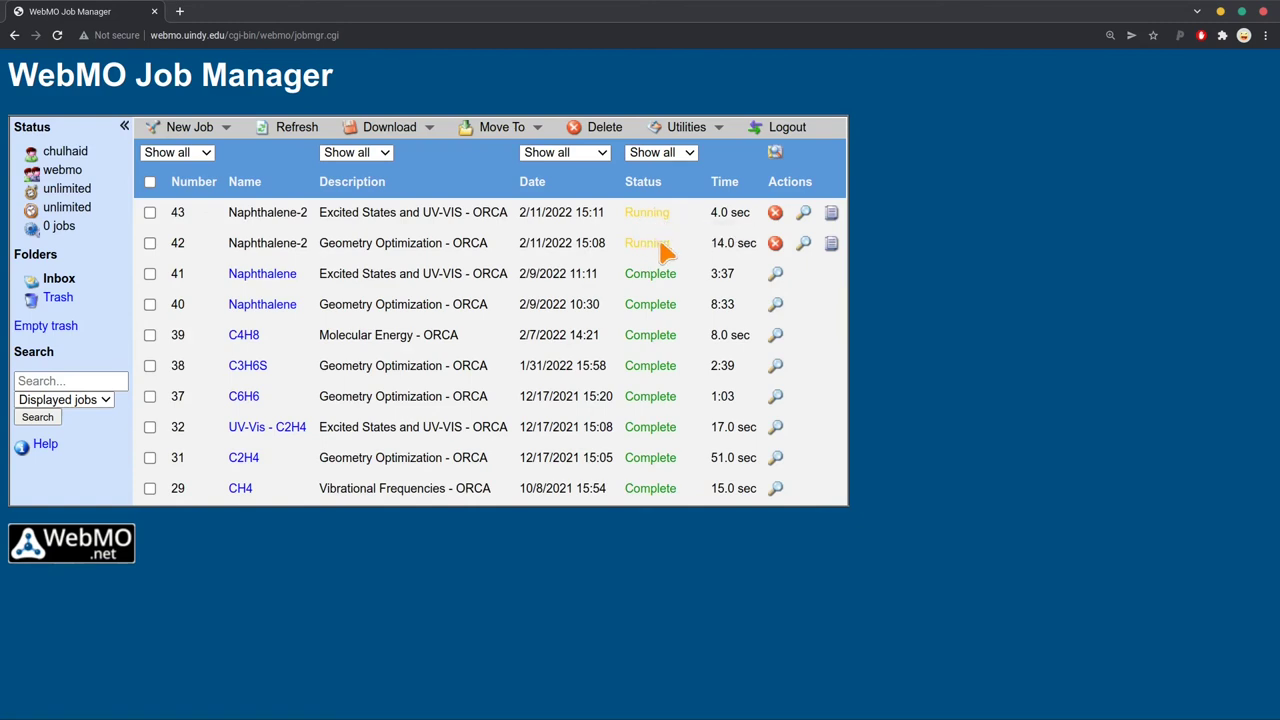
mouse_move(662, 250)
click(775, 245)
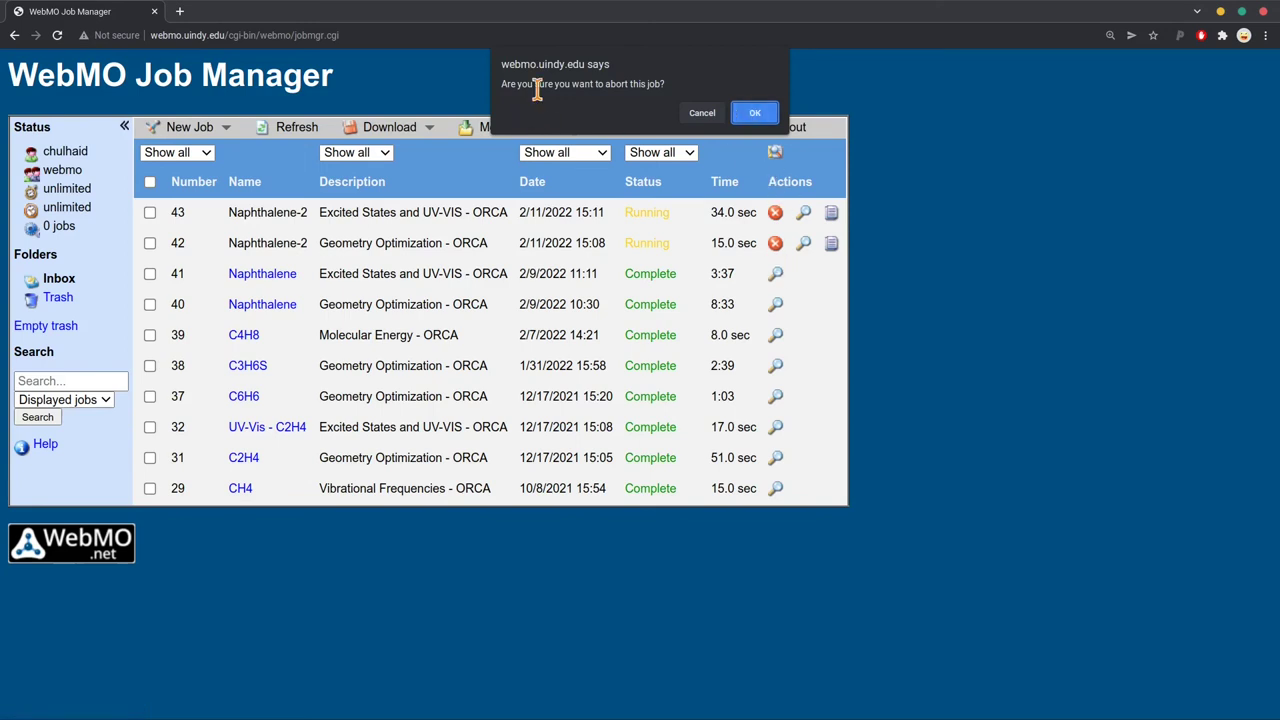
click(748, 112)
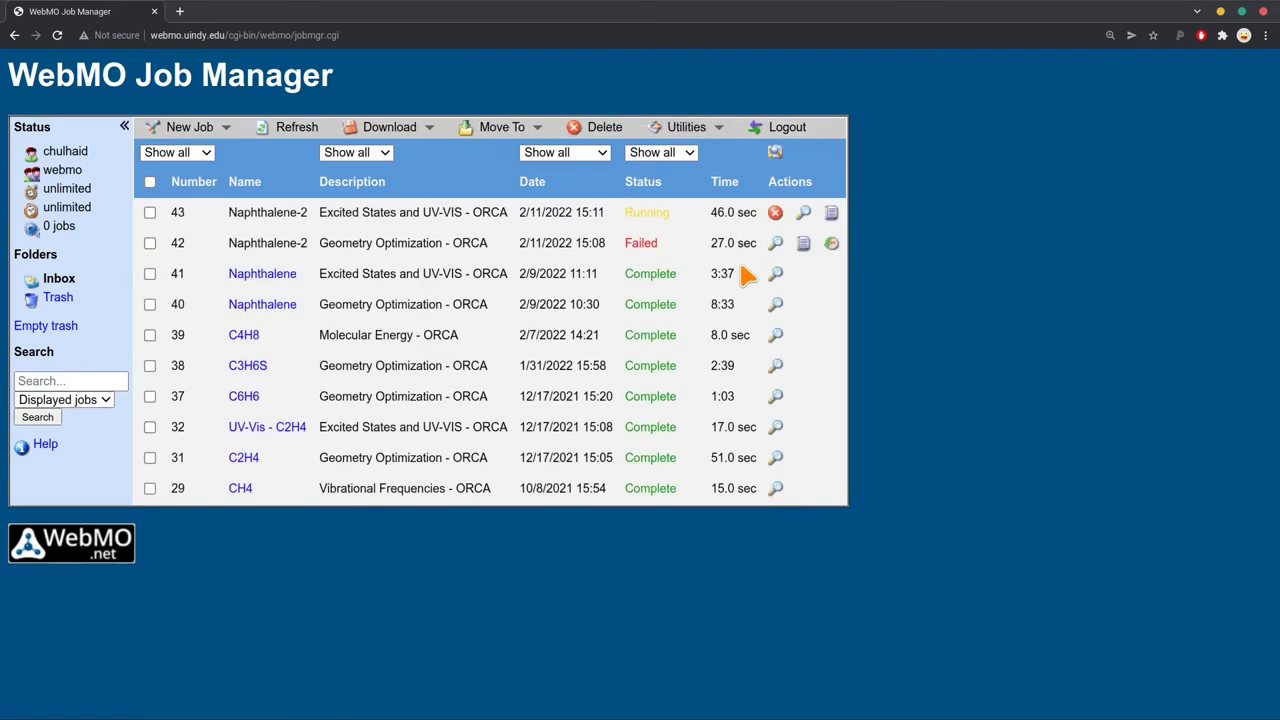
click(775, 213)
click(758, 112)
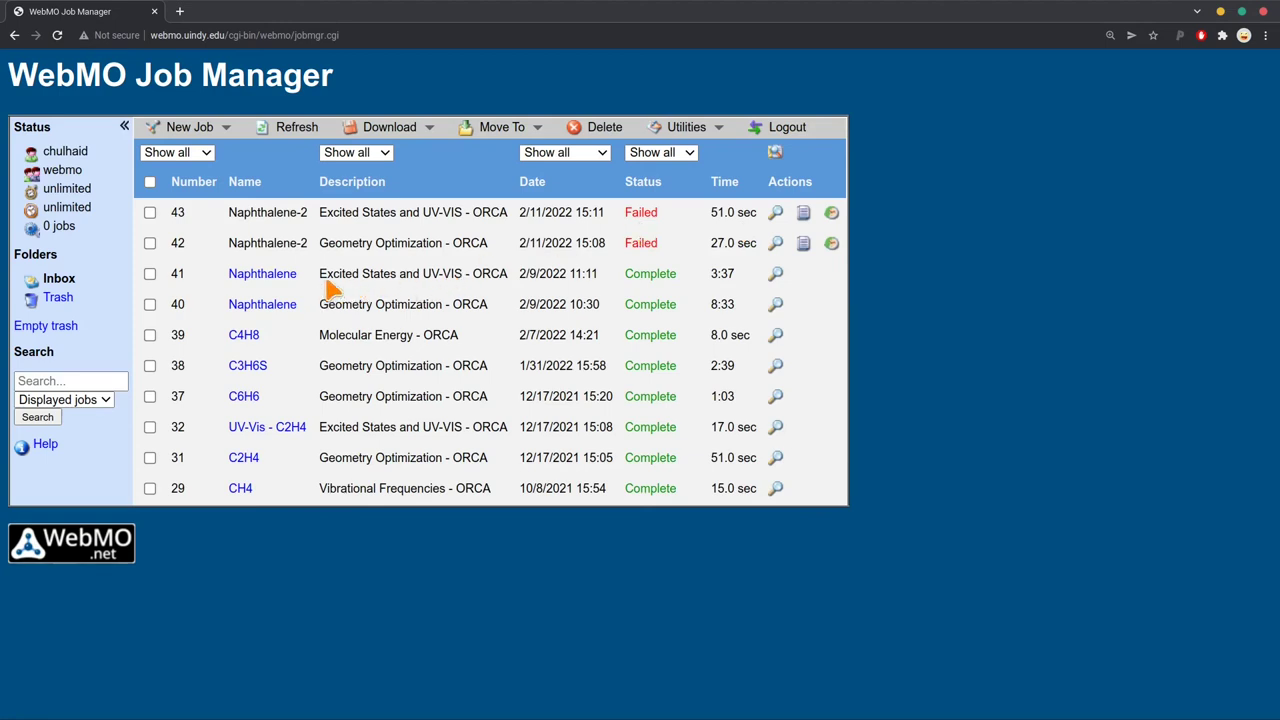
drag(320, 283, 398, 281)
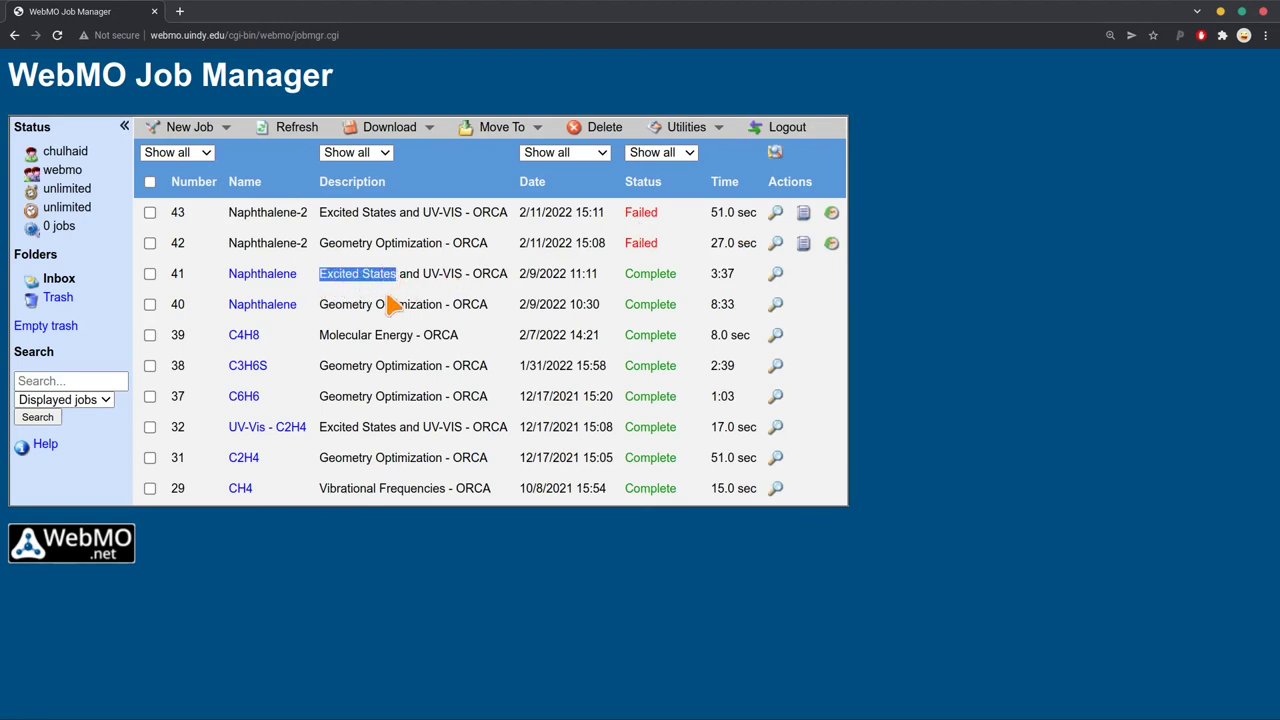
double_click(725, 281)
Step: Open job 41 and scroll down to its Excited States table
click(445, 278)
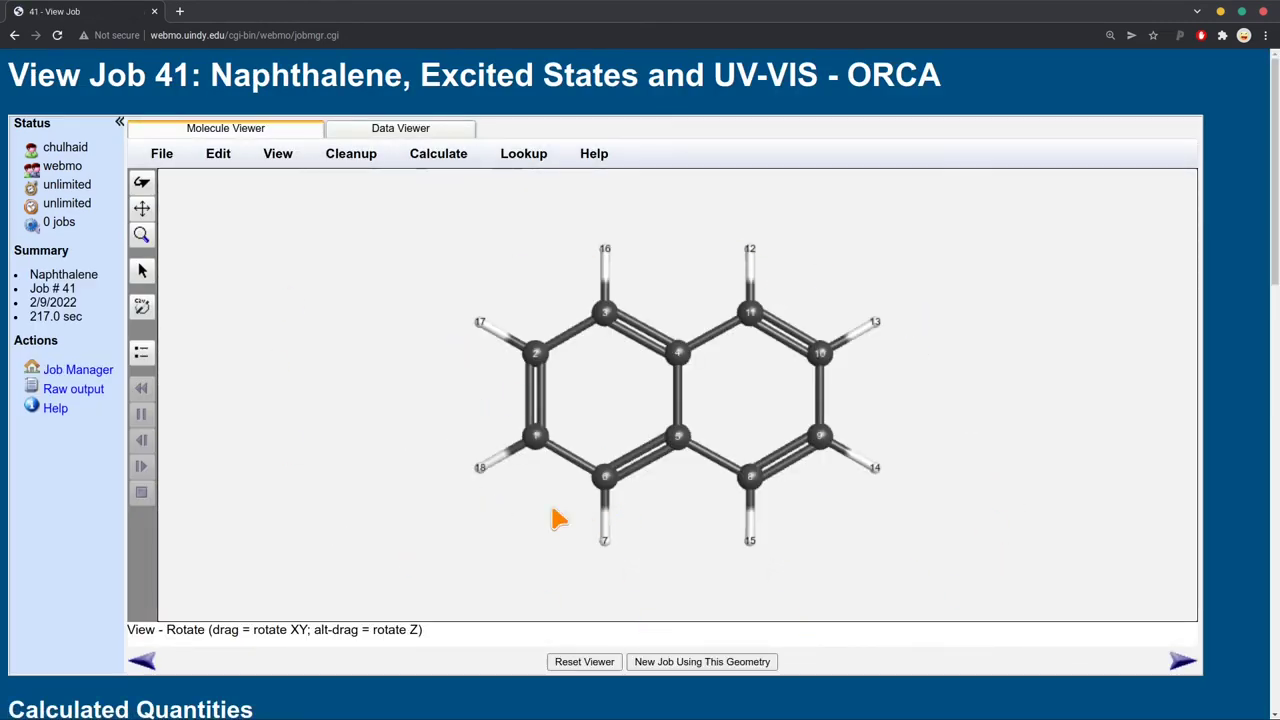
scroll(785, 578, down, 5)
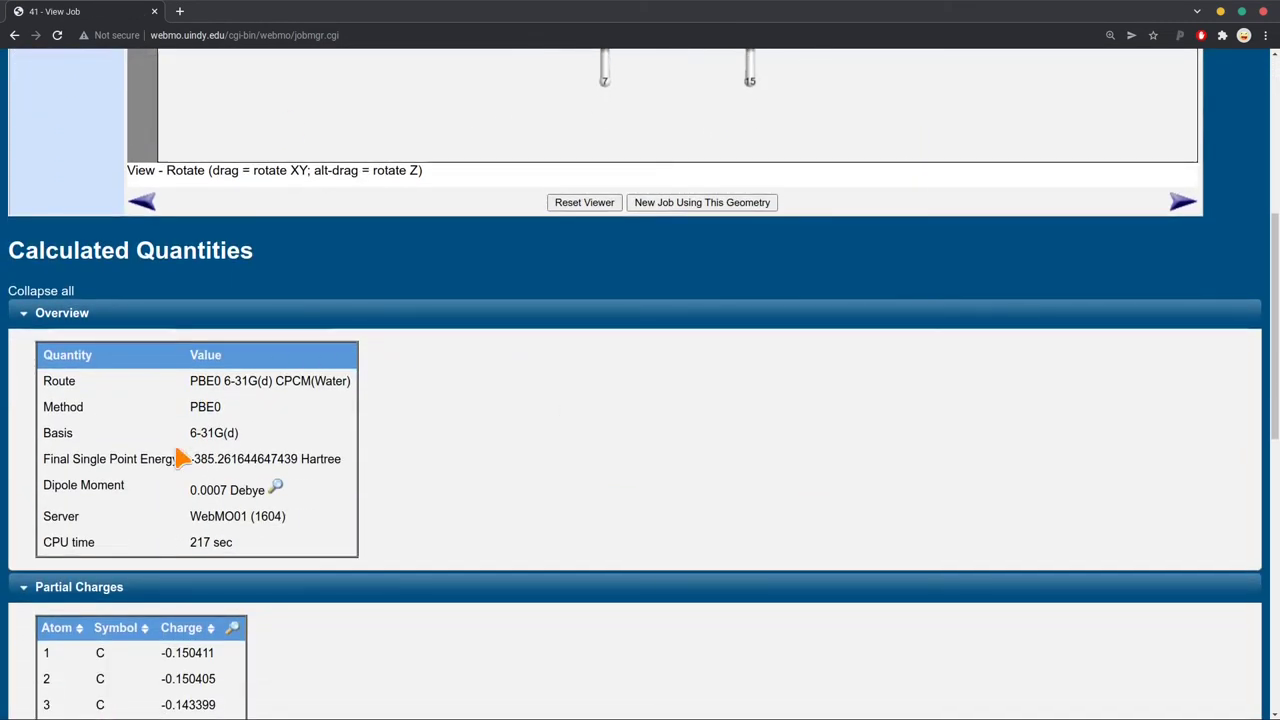
scroll(410, 420, down, 3)
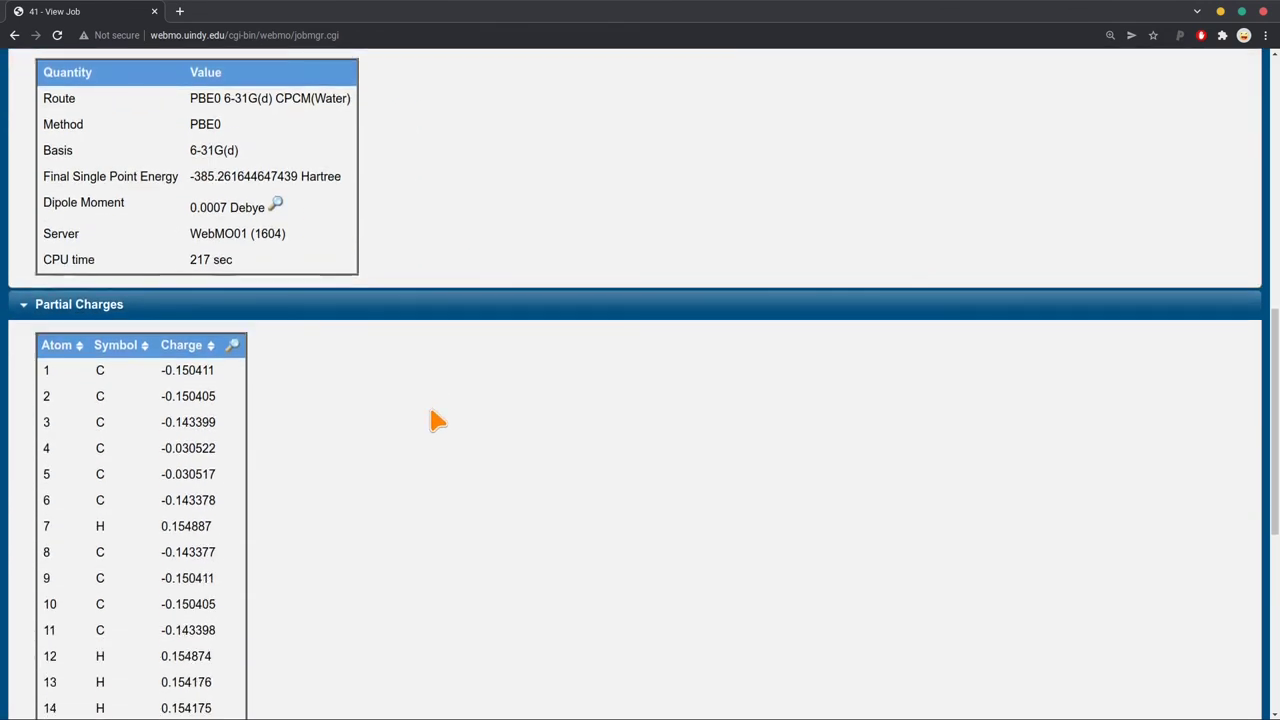
scroll(440, 420, down, 3)
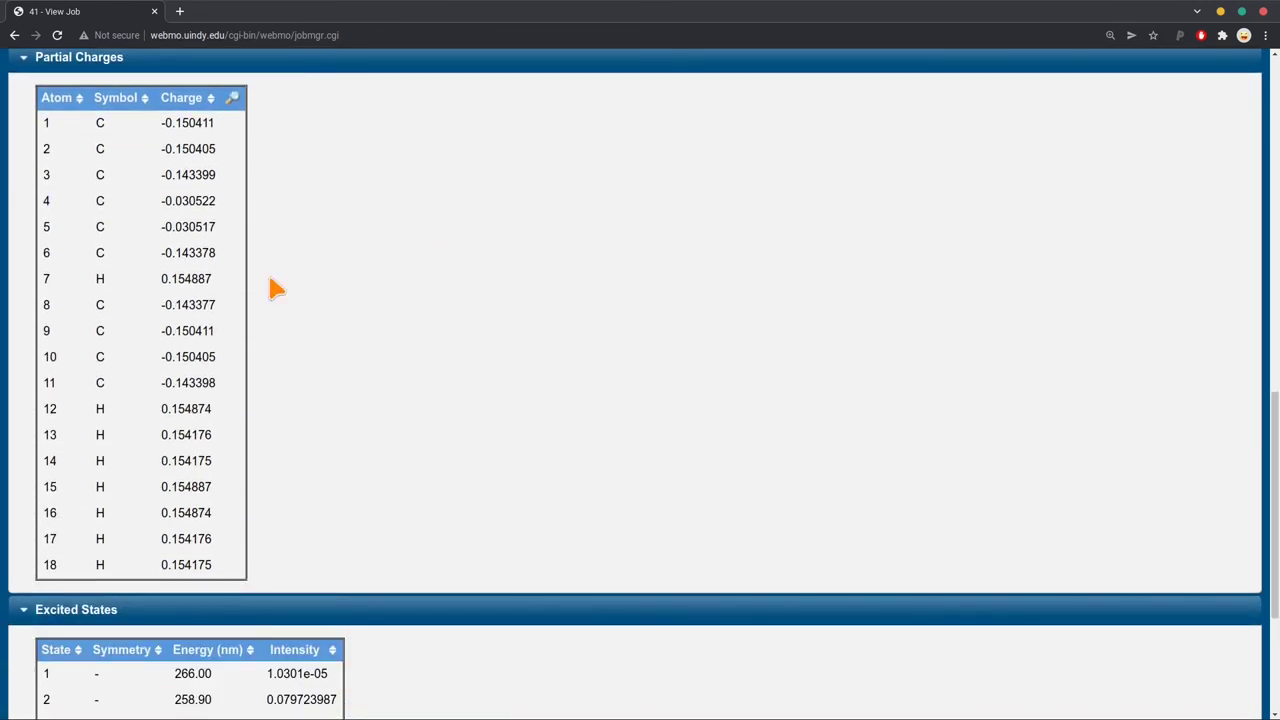
scroll(334, 212, down, 2)
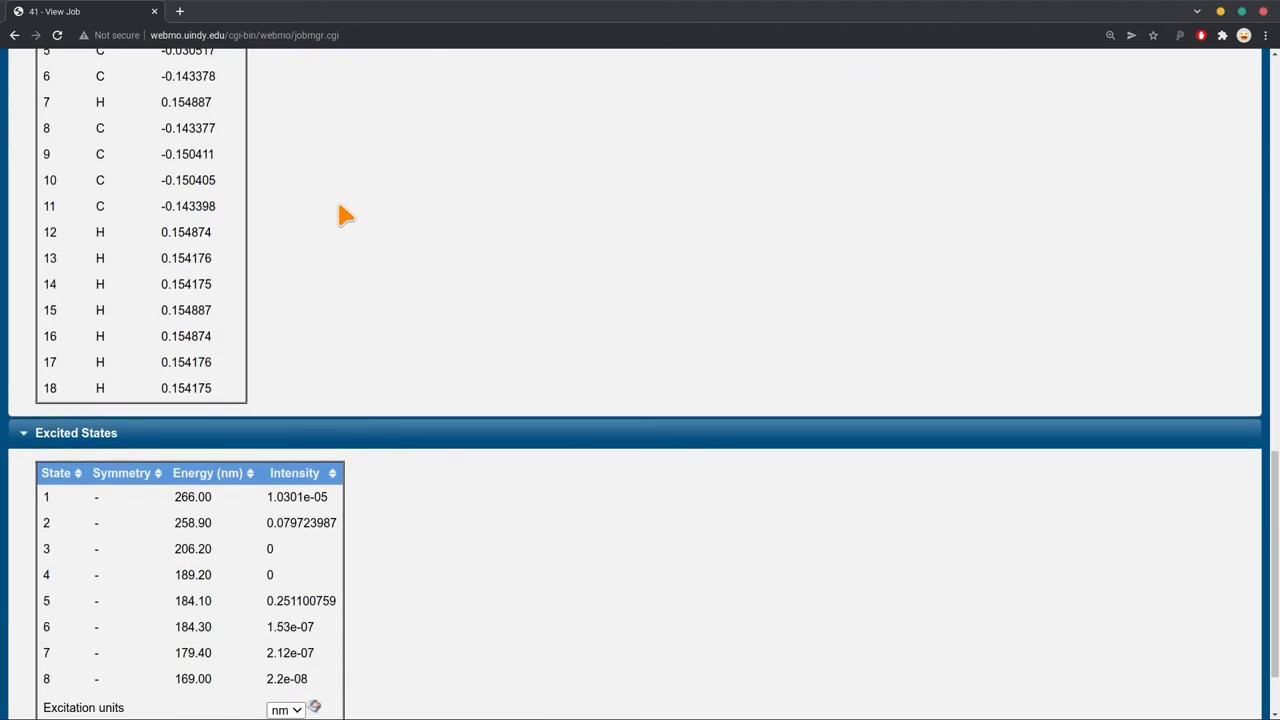
scroll(340, 250, up, 1)
scroll(340, 260, up, 2)
scroll(389, 309, down, 3)
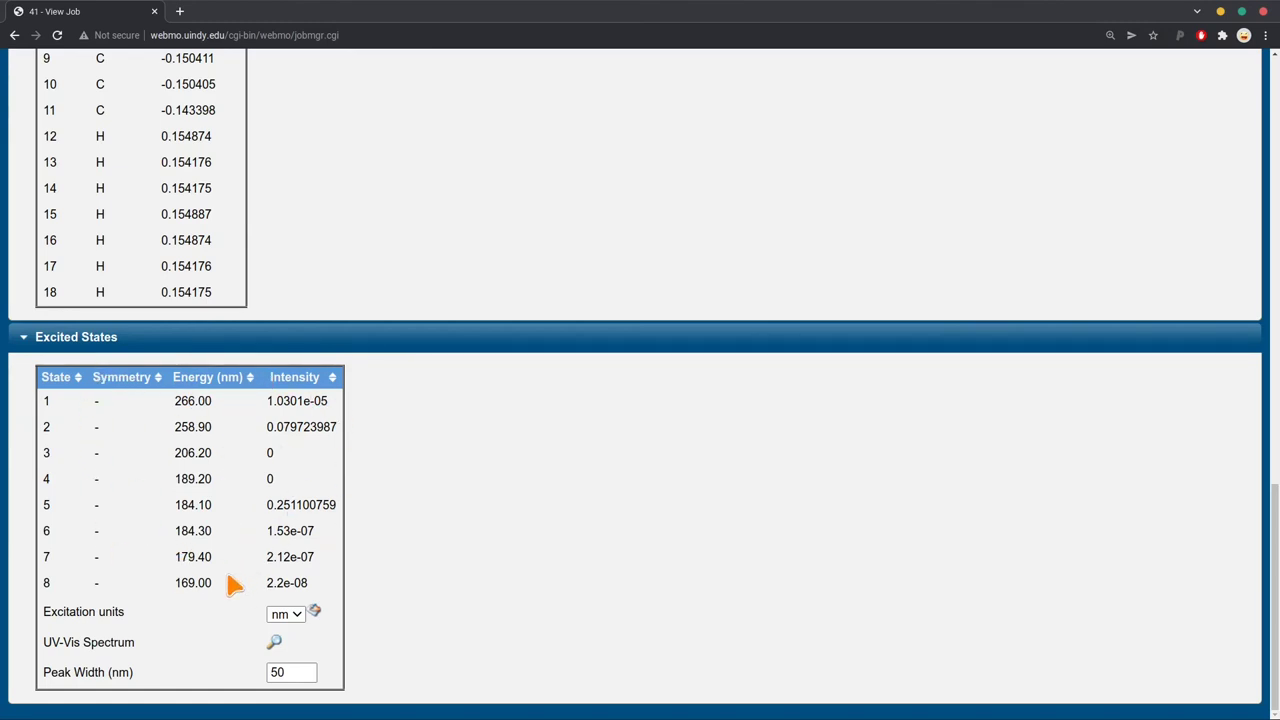
Step: Review the 169.00, 179.40 and 184.30 nm excitations, keeping nm units and 50 nm peak width
double_click(191, 584)
double_click(193, 557)
double_click(194, 530)
click(198, 522)
click(285, 614)
click(238, 620)
double_click(297, 676)
click(305, 676)
click(478, 645)
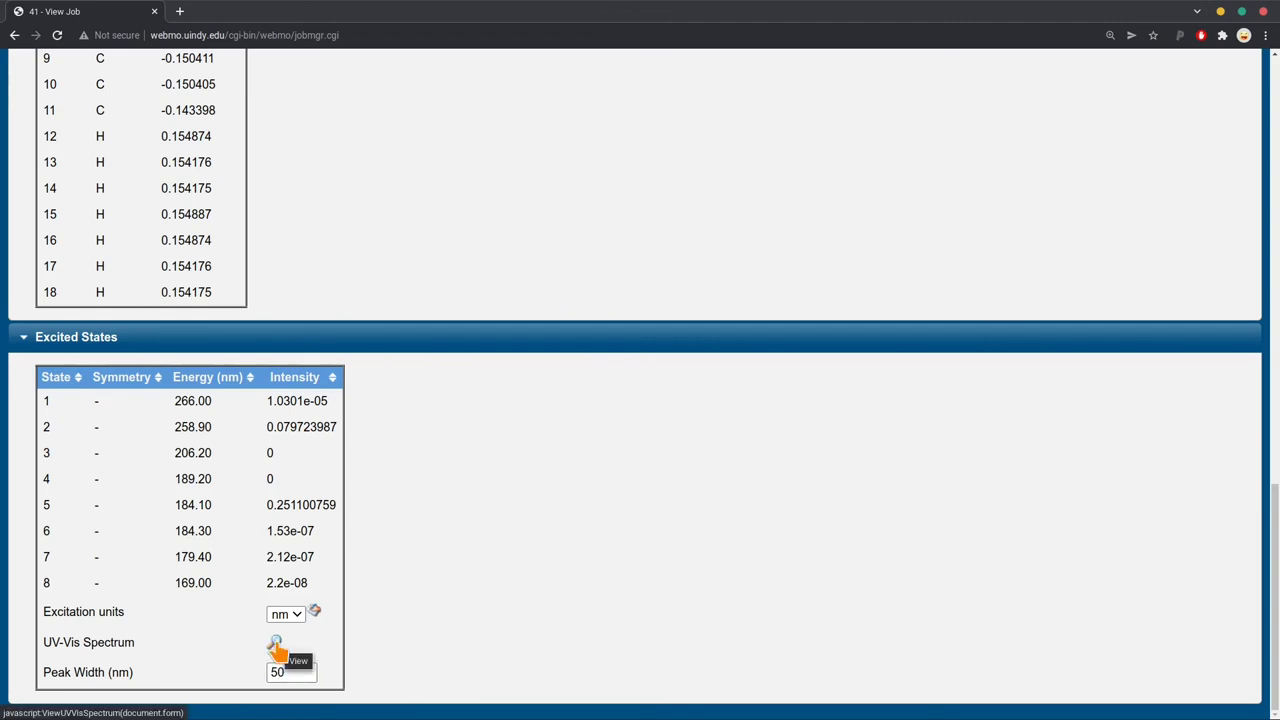
Step: Plot the UV-Vis spectrum and set its wavelength axis minimum to 0 nm
click(276, 645)
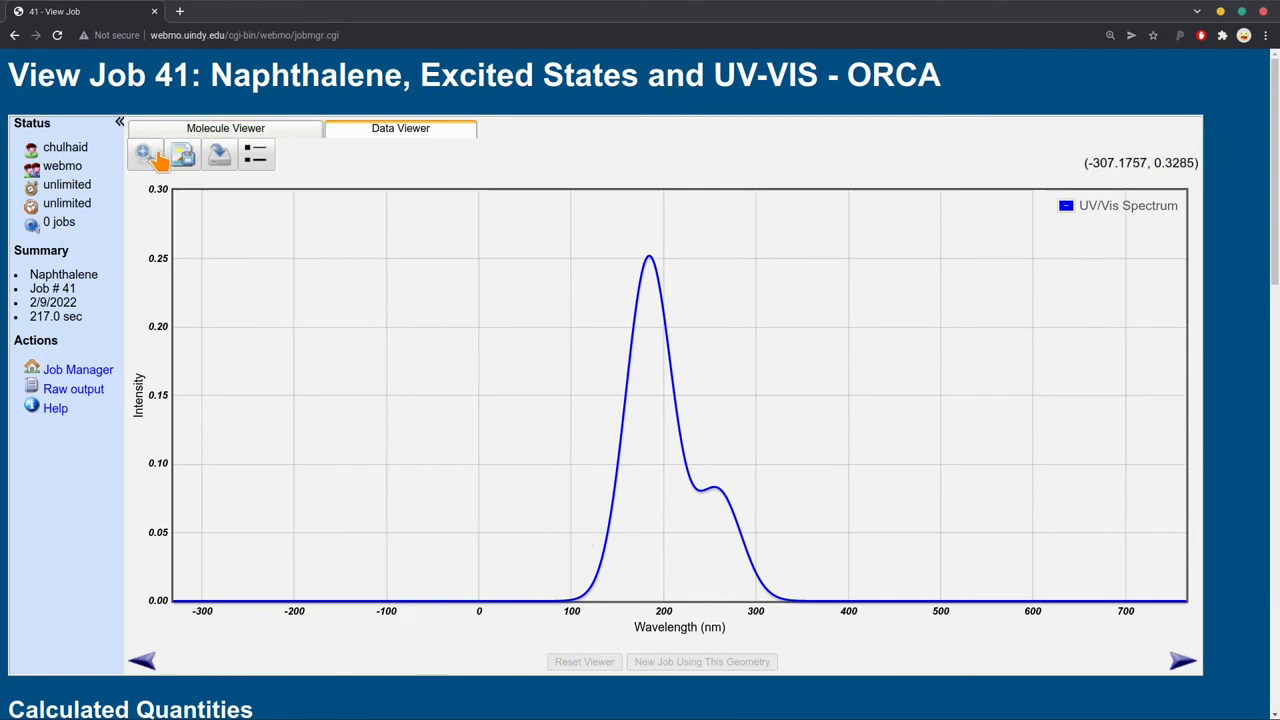
click(254, 155)
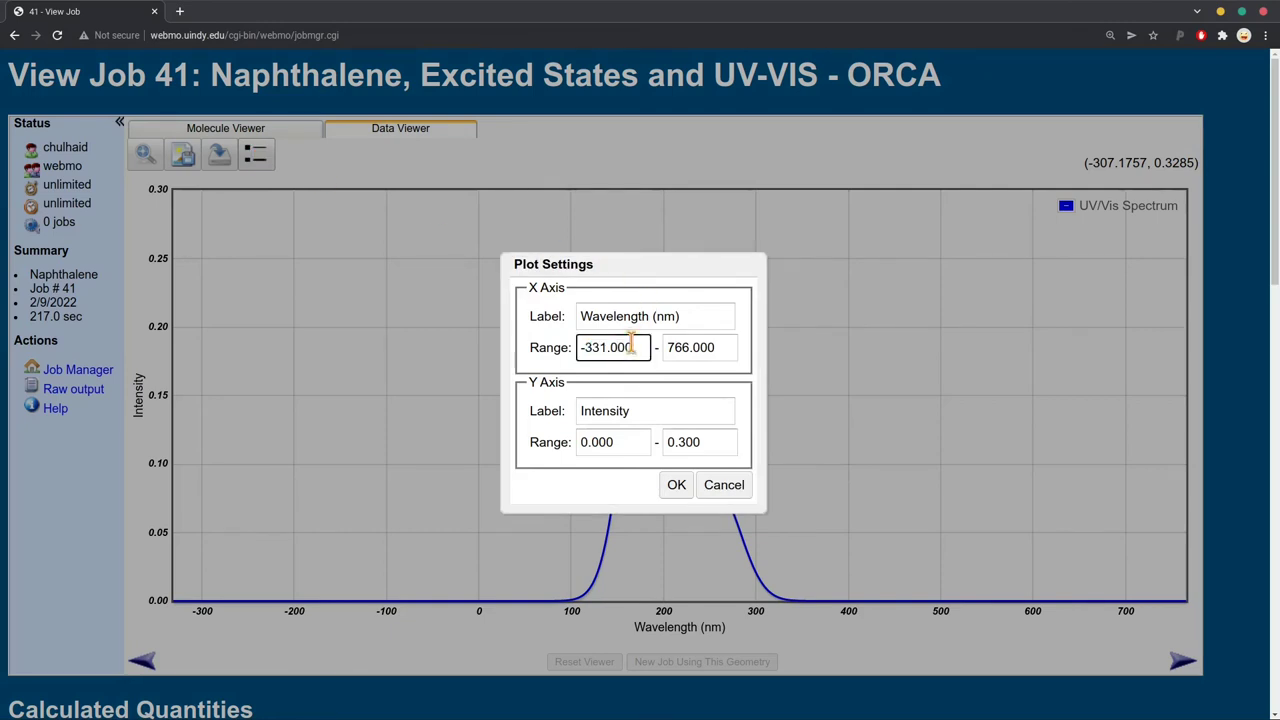
click(636, 347)
key(ctrl+a)
key(BackSpace)
click(677, 485)
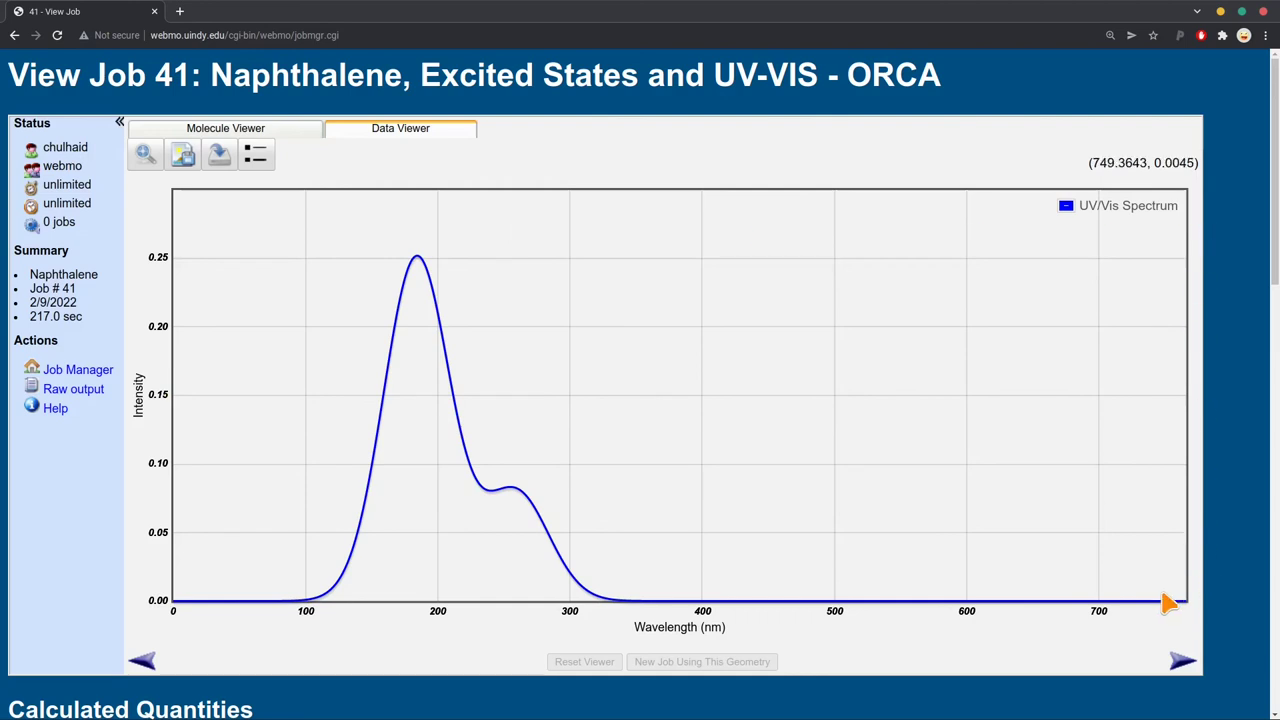
Step: Save the spectrum as plot (1).png, open it to verify, then close it
click(181, 160)
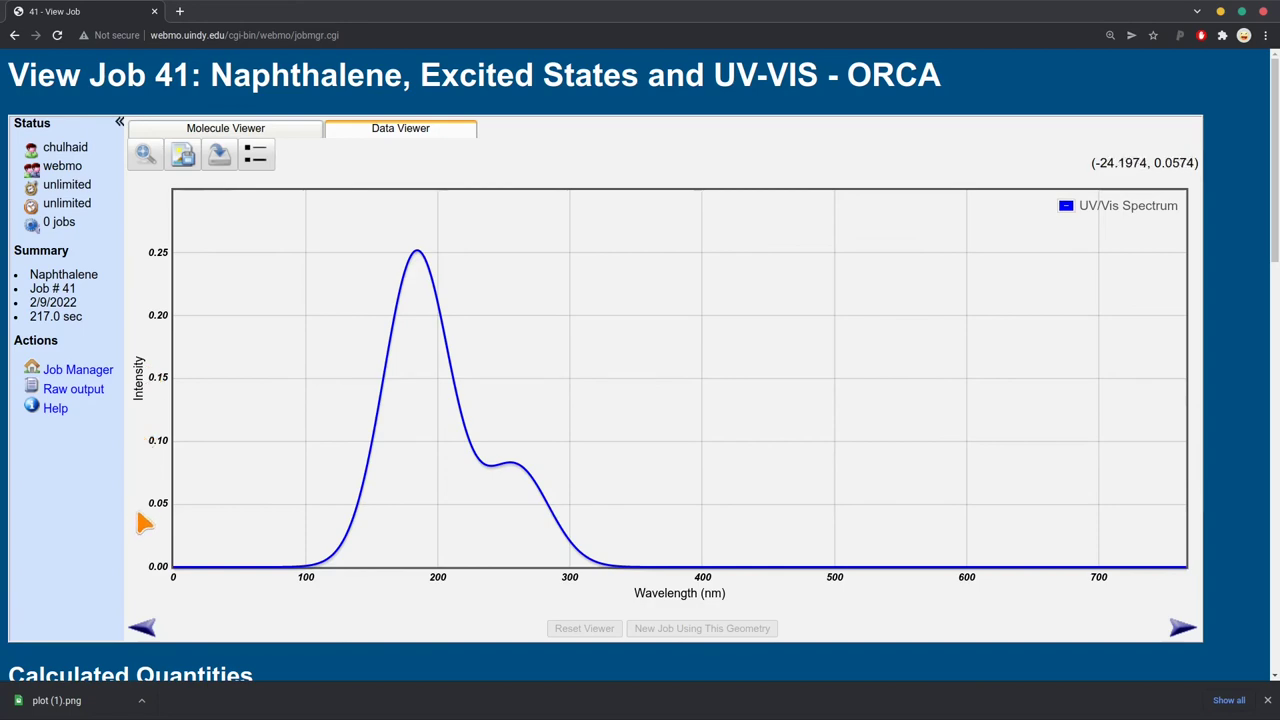
click(80, 700)
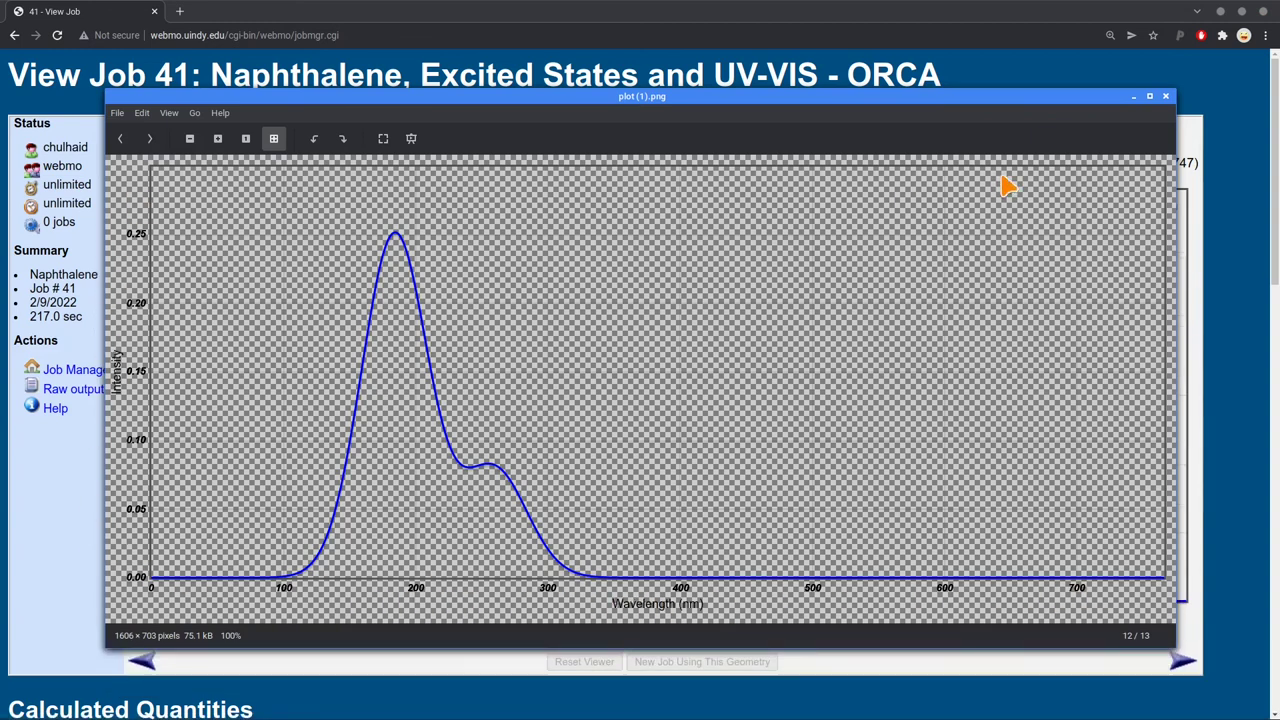
click(1165, 96)
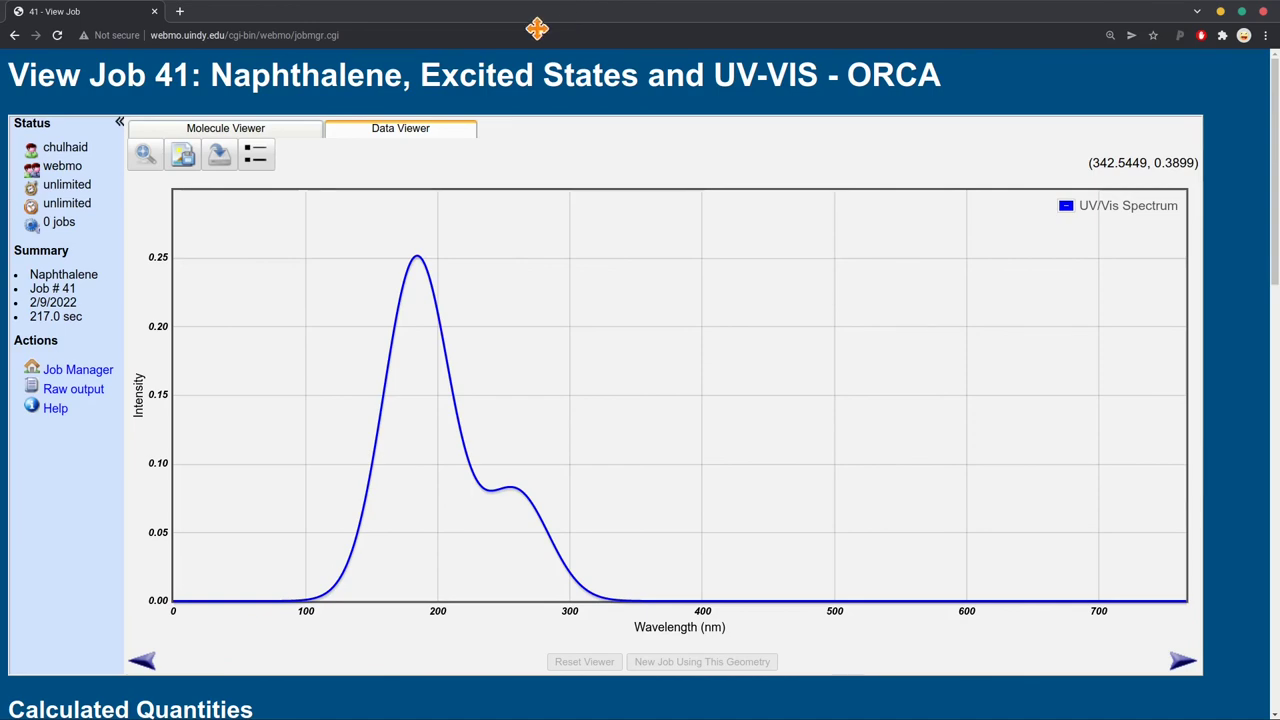
Step: With the browser windowed over Inkscape, save plot (2).png, then open and close it
drag(537, 28, 388, 33)
scroll(540, 440, down, 3)
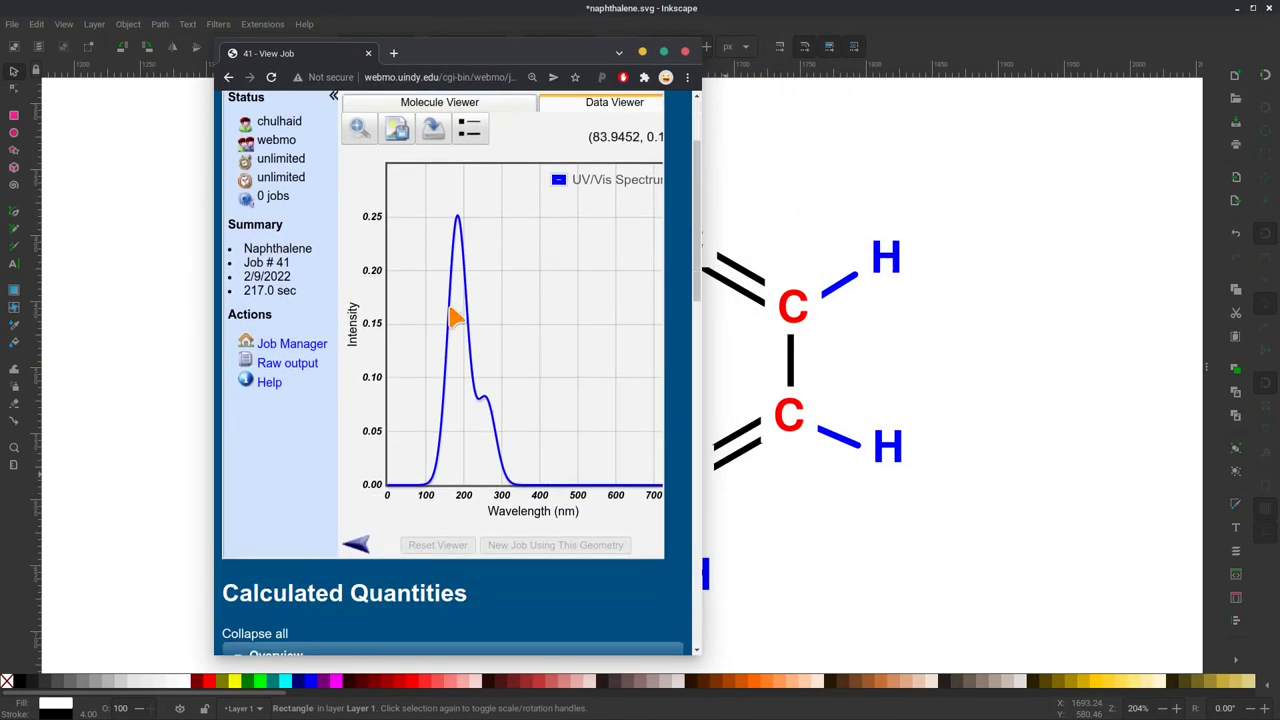
scroll(471, 443, up, 1)
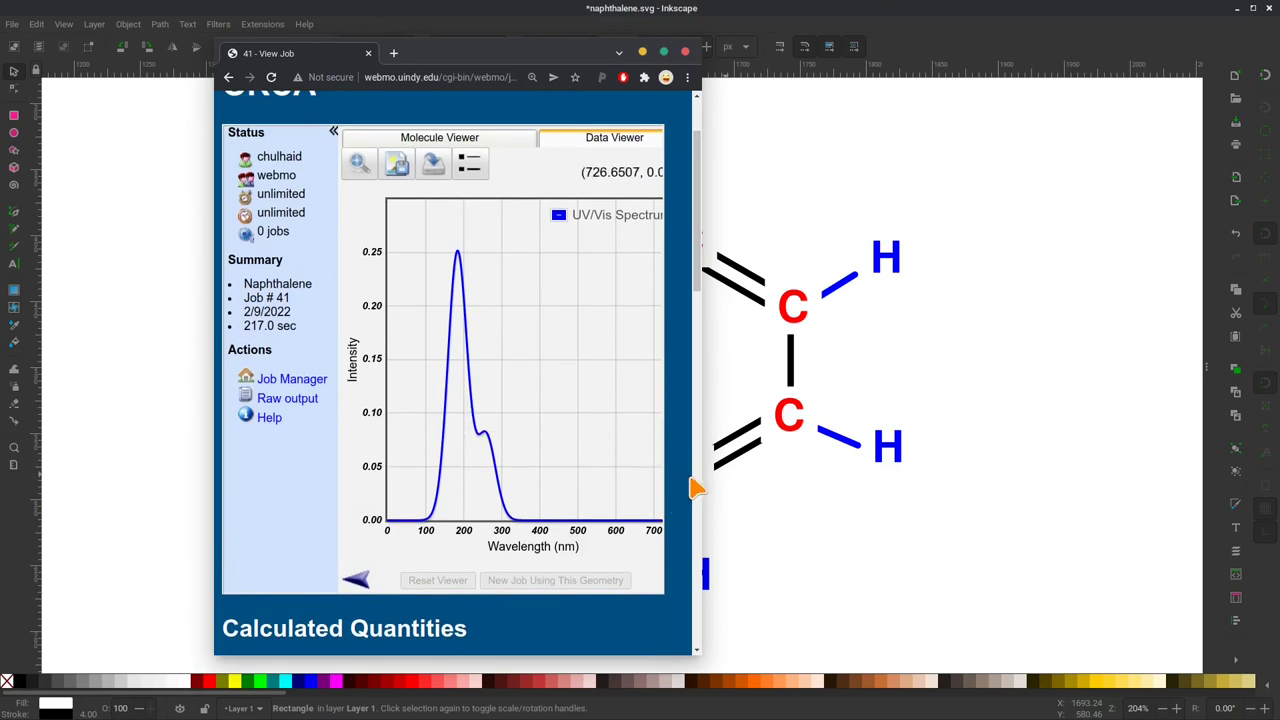
click(397, 167)
click(280, 637)
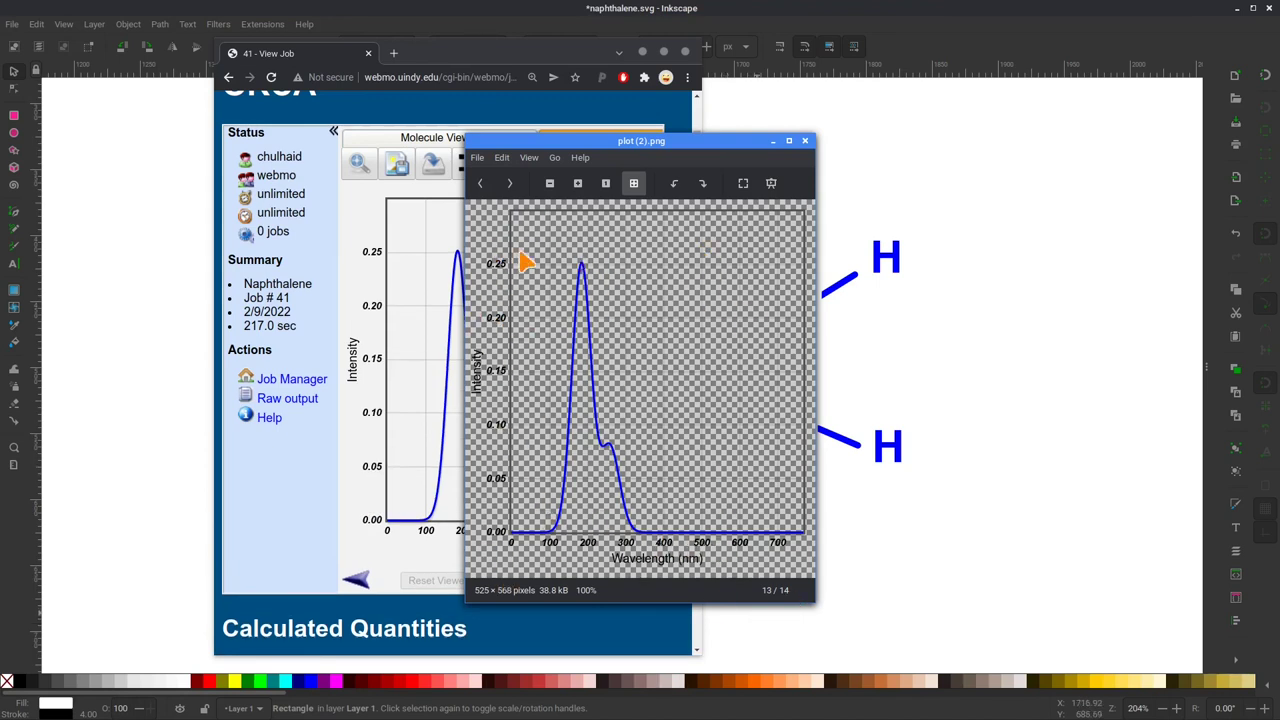
click(805, 141)
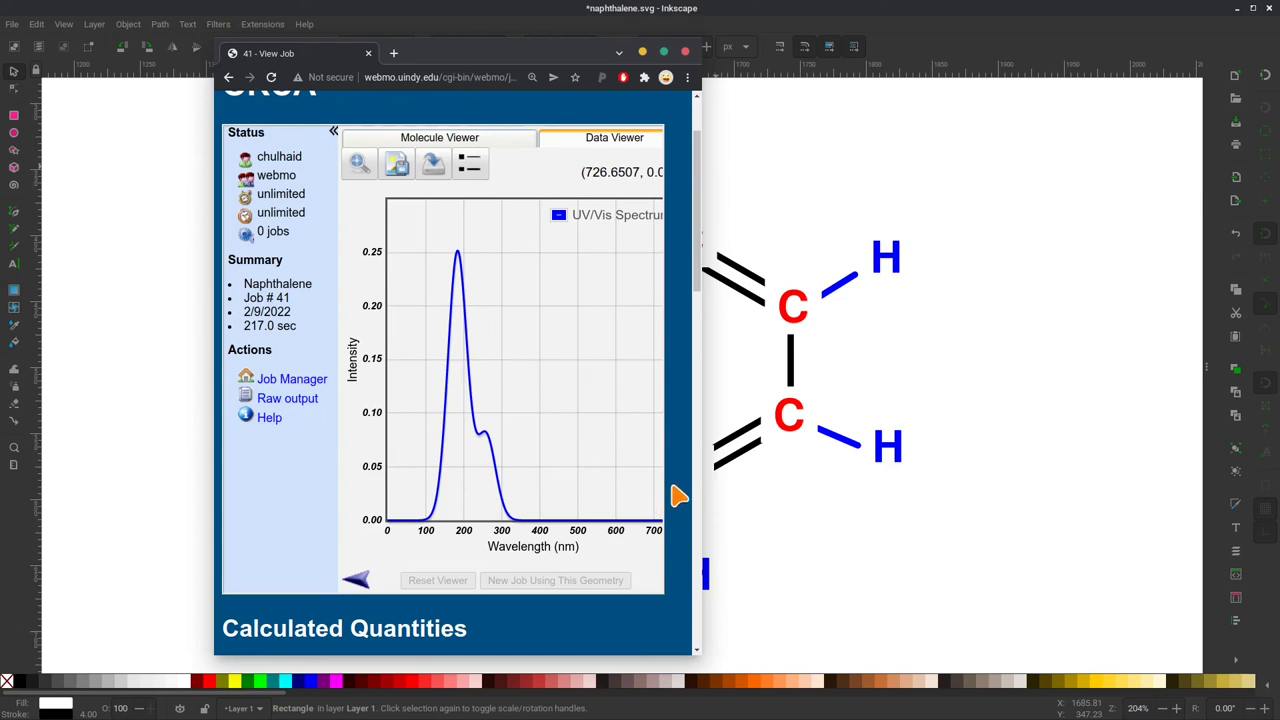
Step: Maximize the browser back to full screen
scroll(676, 493, up, 2)
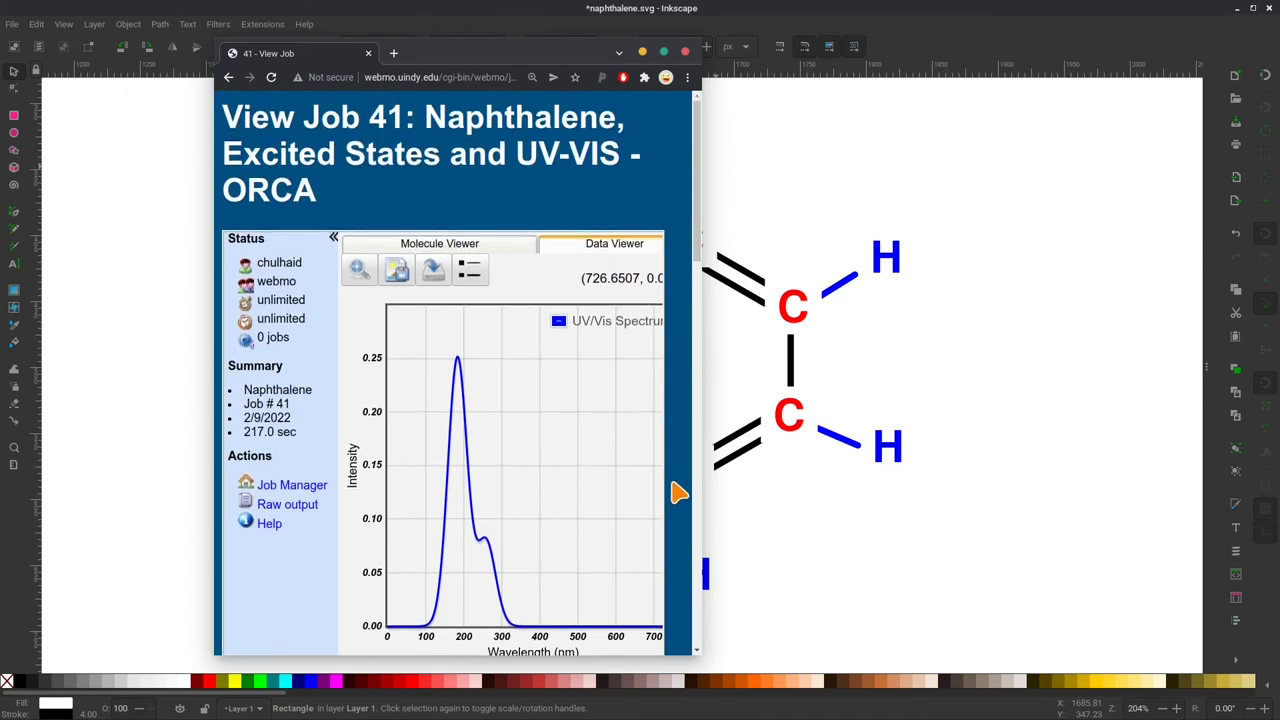
scroll(679, 492, down, 3)
scroll(681, 470, up, 3)
click(663, 51)
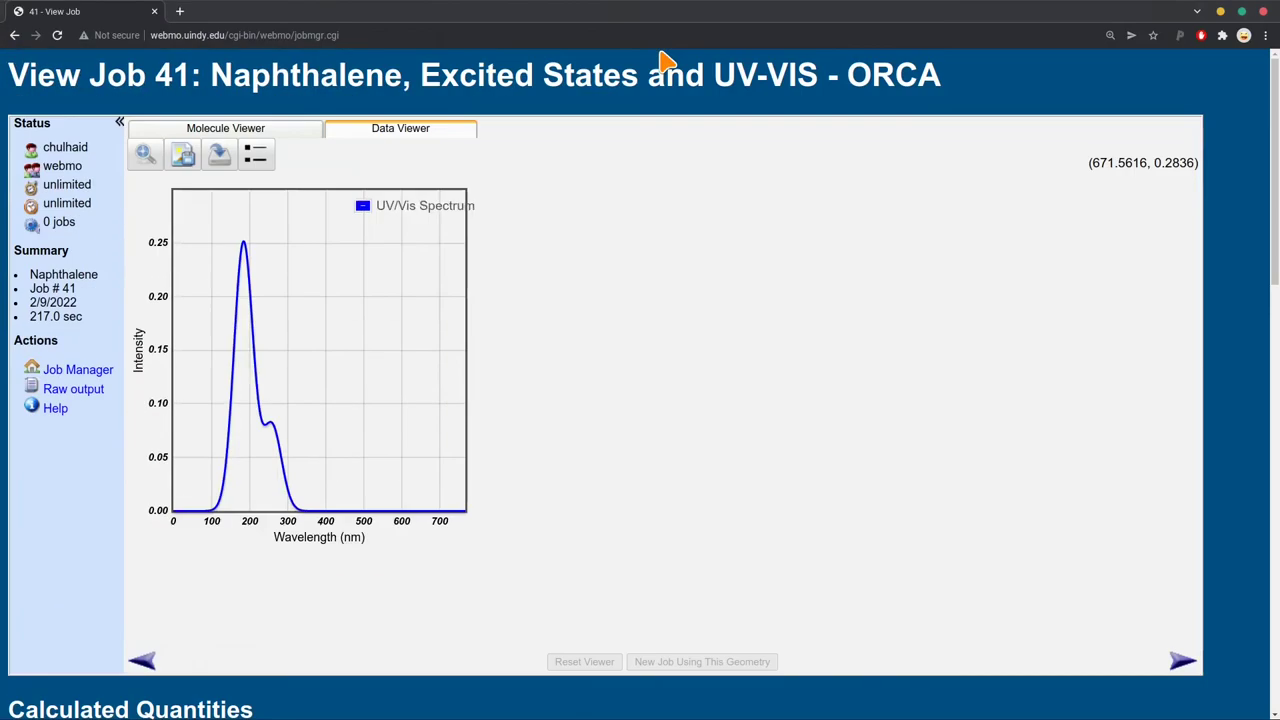